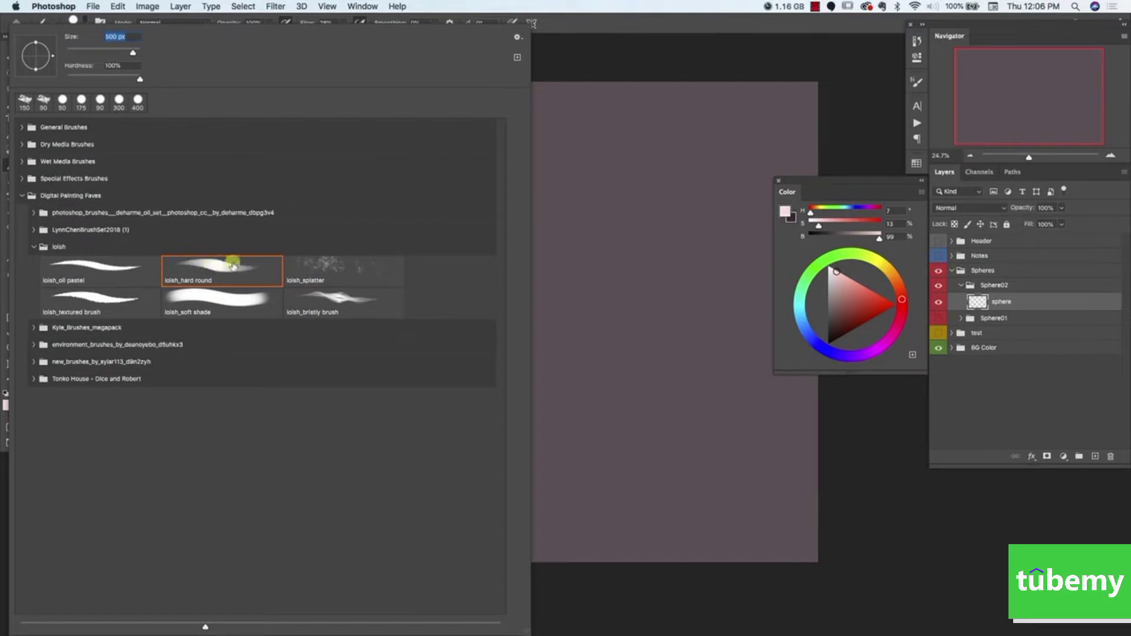
- Draw a circular marquee selection on the sphere layer and position it in the upper middle of the canvas
left_click(586, 25)
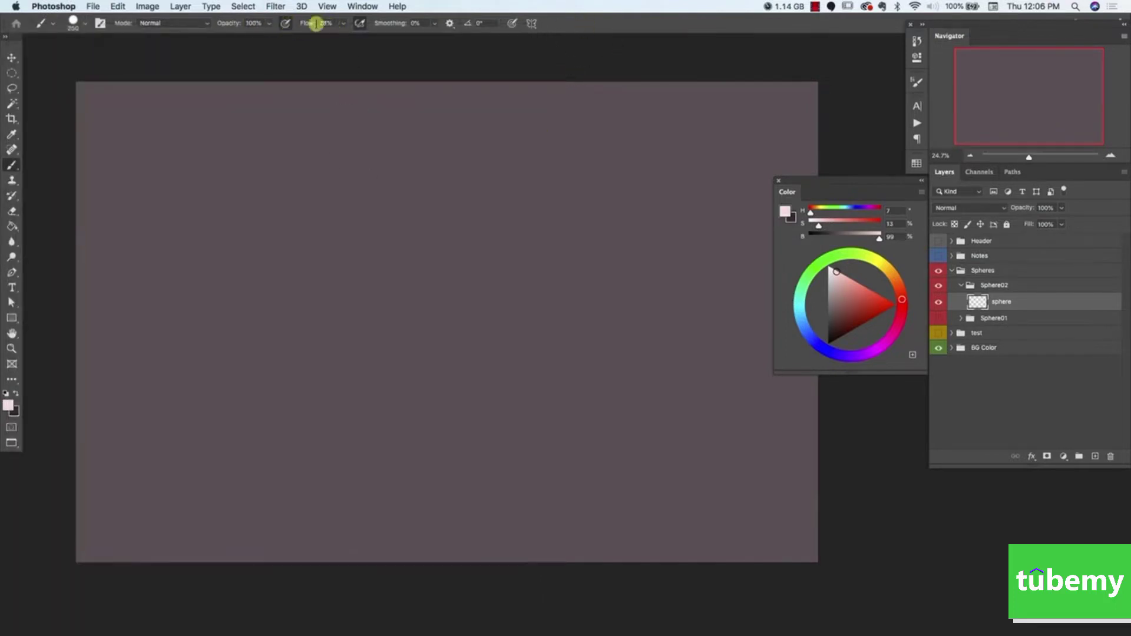
left_click(11, 74)
left_click_drag(11, 75, 104, 86)
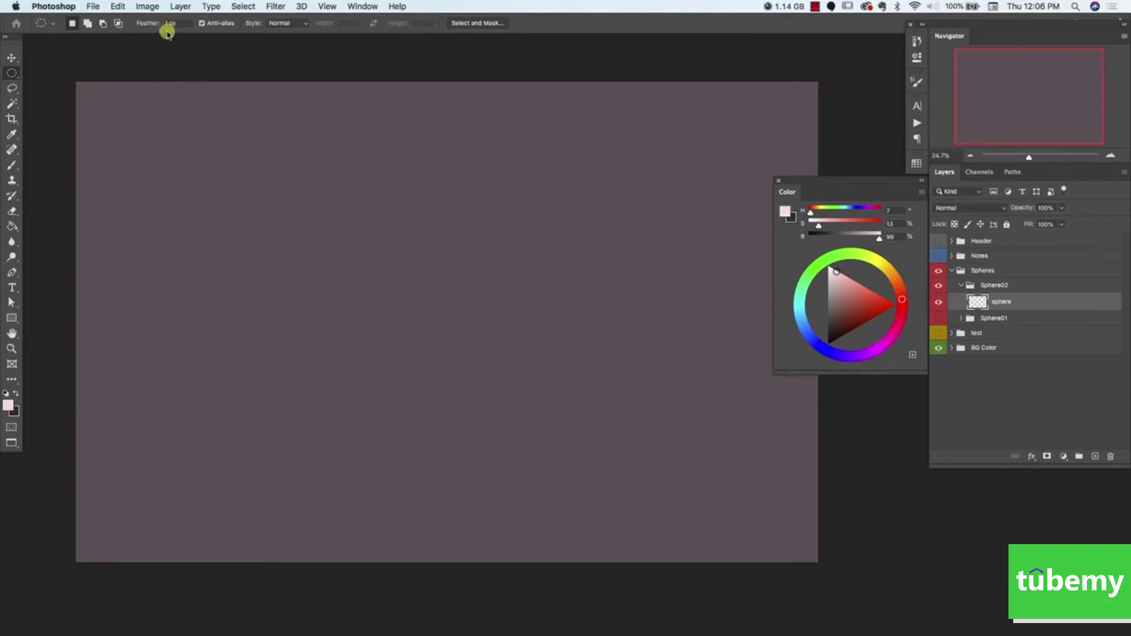
left_click(131, 66)
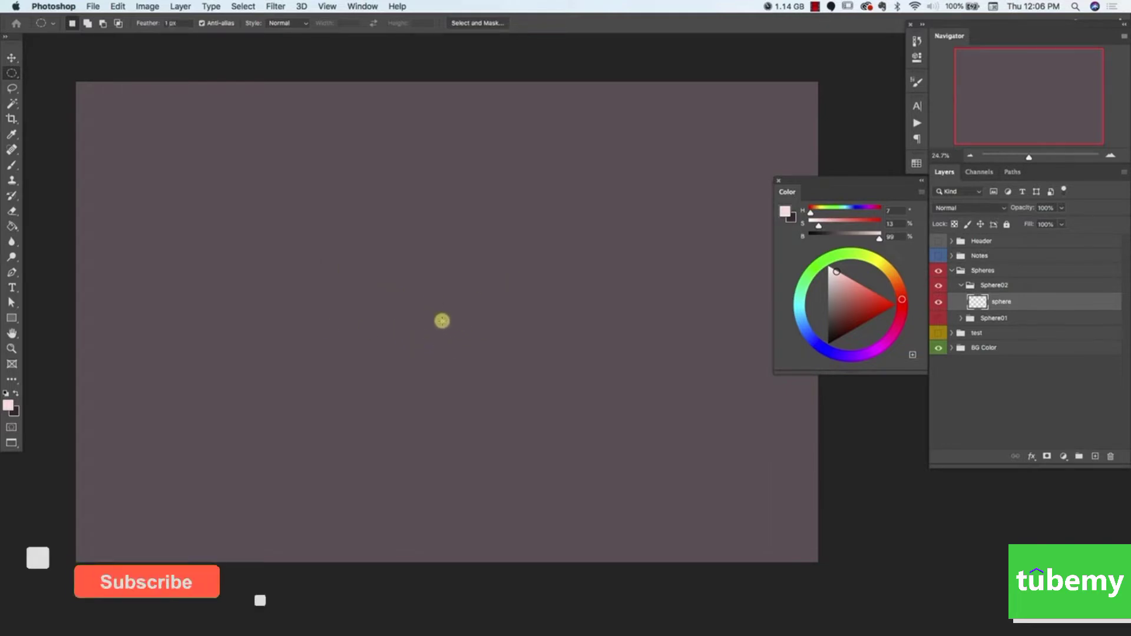
mouse_move(444, 318)
left_mouse_down()
mouse_move(487, 270)
mouse_move(542, 247)
mouse_move(544, 260)
left_mouse_up()
mouse_move(490, 321)
left_mouse_down()
mouse_move(489, 285)
mouse_move(490, 303)
mouse_move(500, 291)
left_mouse_up()
- Brush the circular selection full of magenta, ending with H 340, S 73, B 80, and deselect it
key("b")
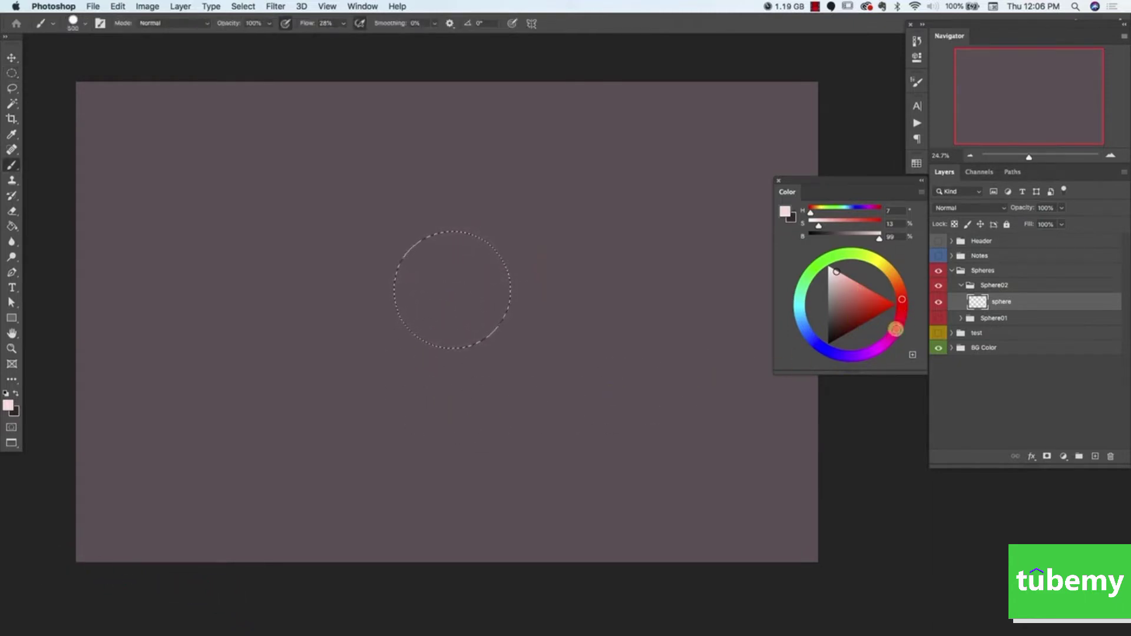
left_click(899, 325)
left_click(859, 287)
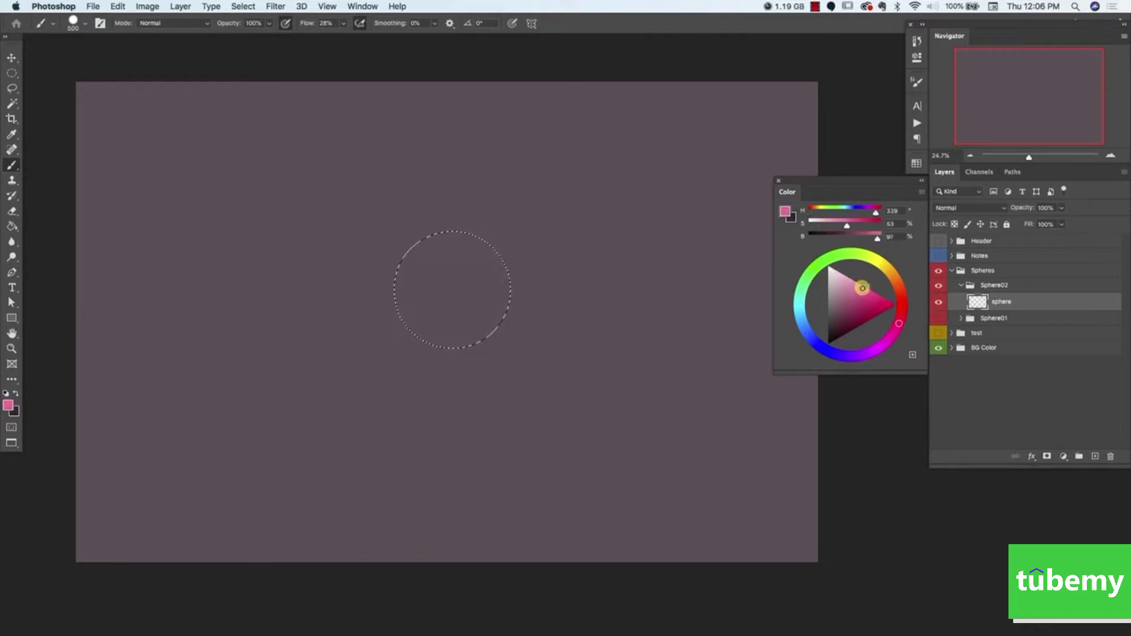
left_click_drag(865, 288, 866, 289)
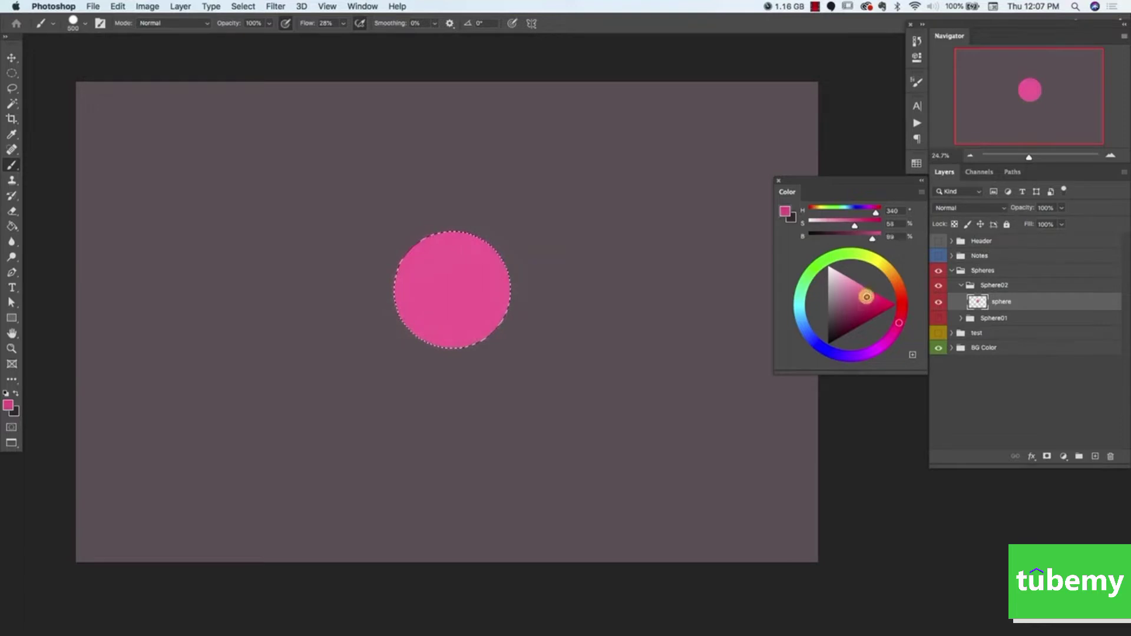
mouse_move(475, 348)
left_mouse_down()
mouse_move(532, 278)
mouse_move(460, 274)
mouse_move(524, 223)
left_mouse_up()
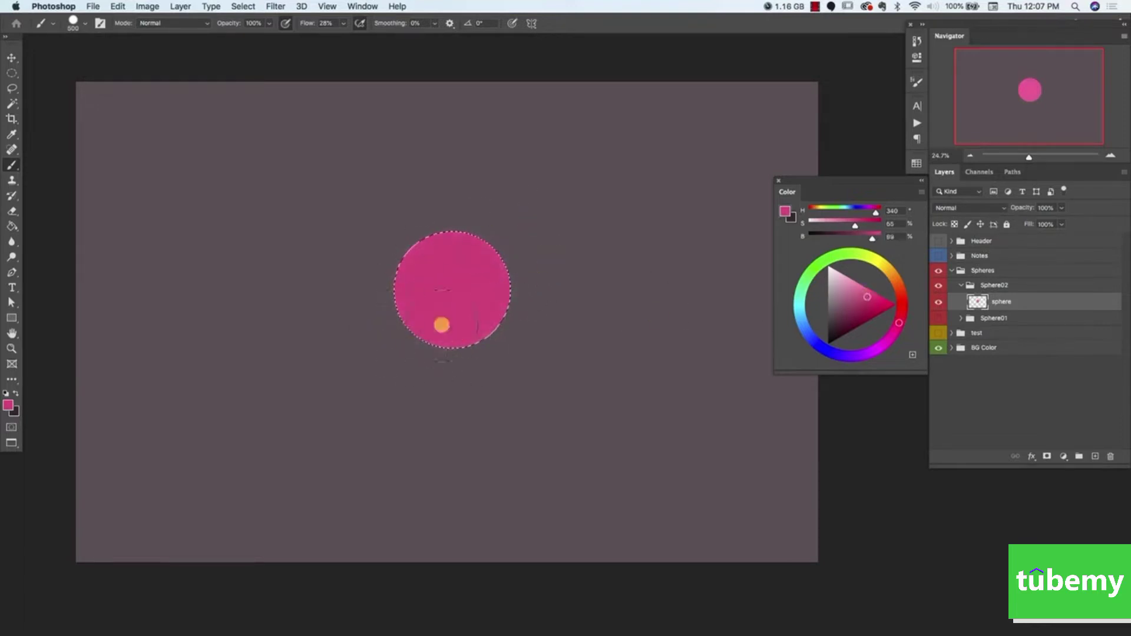
left_click(868, 303)
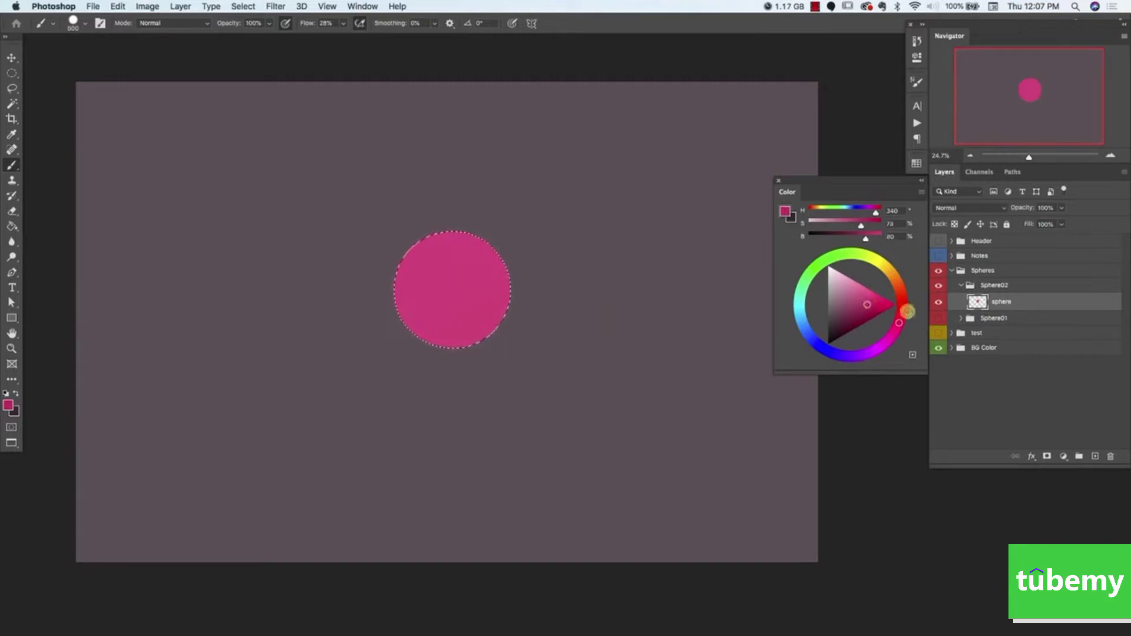
mouse_move(501, 277)
left_mouse_down()
mouse_move(442, 318)
mouse_move(463, 262)
mouse_move(515, 221)
left_mouse_up()
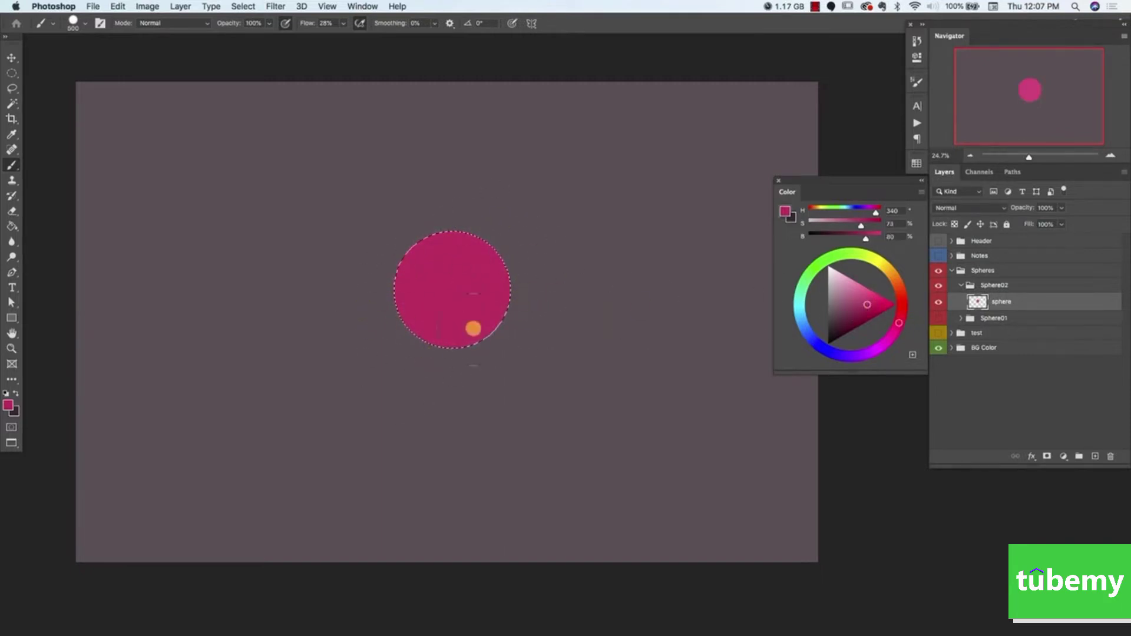
key("super+d")
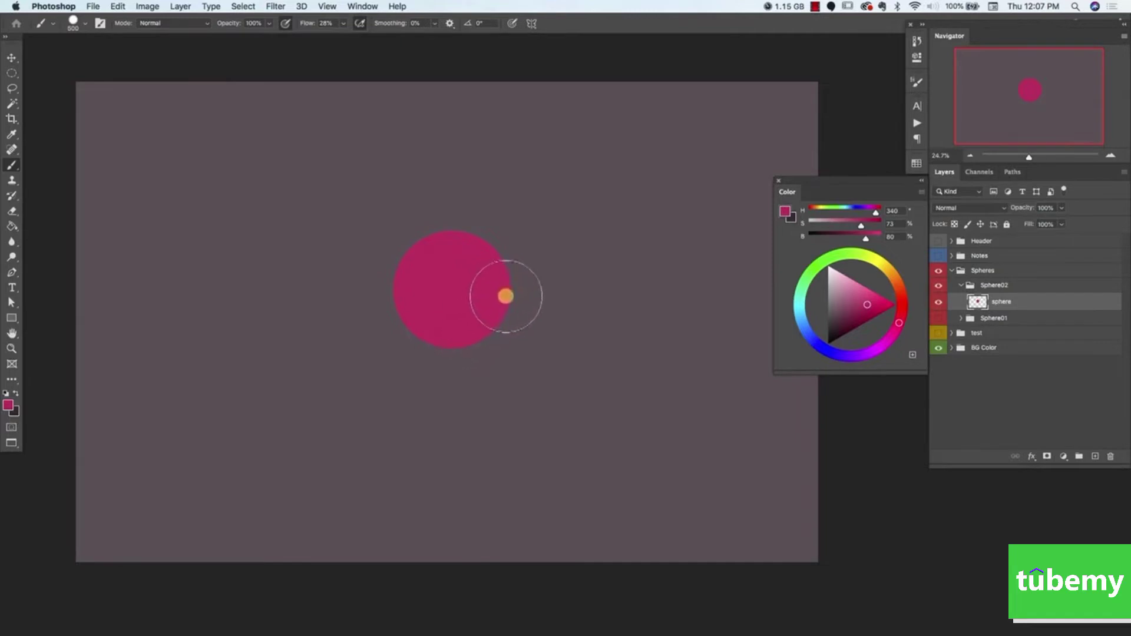
- Try painting a coral light area (H 357, S 54, B 100) on a new layer clipped to the sphere, and delete that layer
left_click(1095, 457)
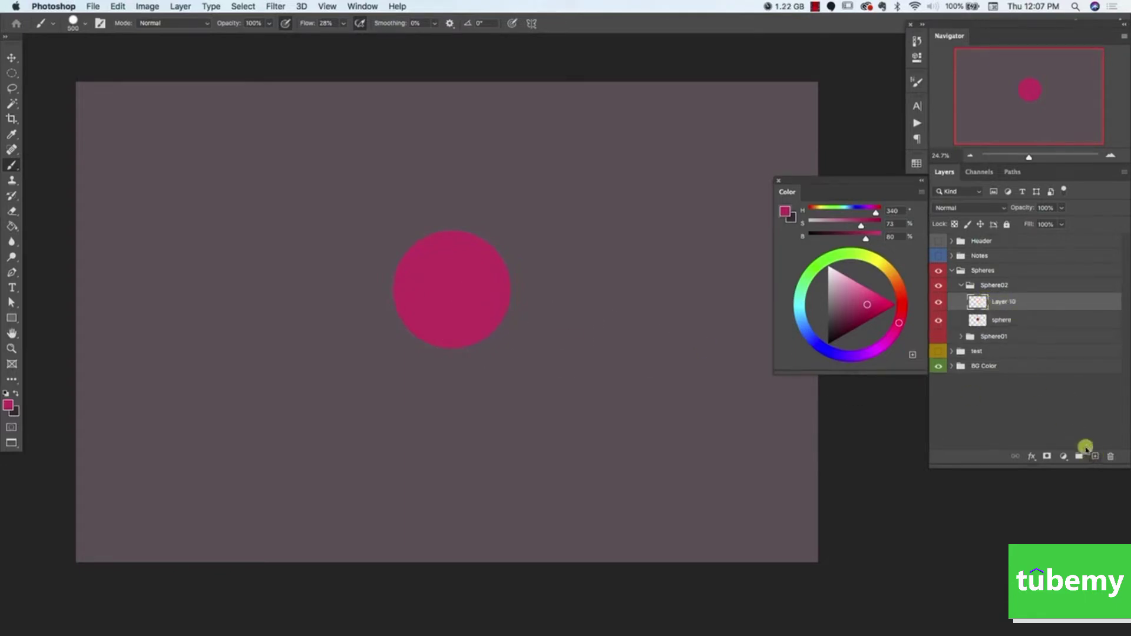
left_click(1000, 311, "alt")
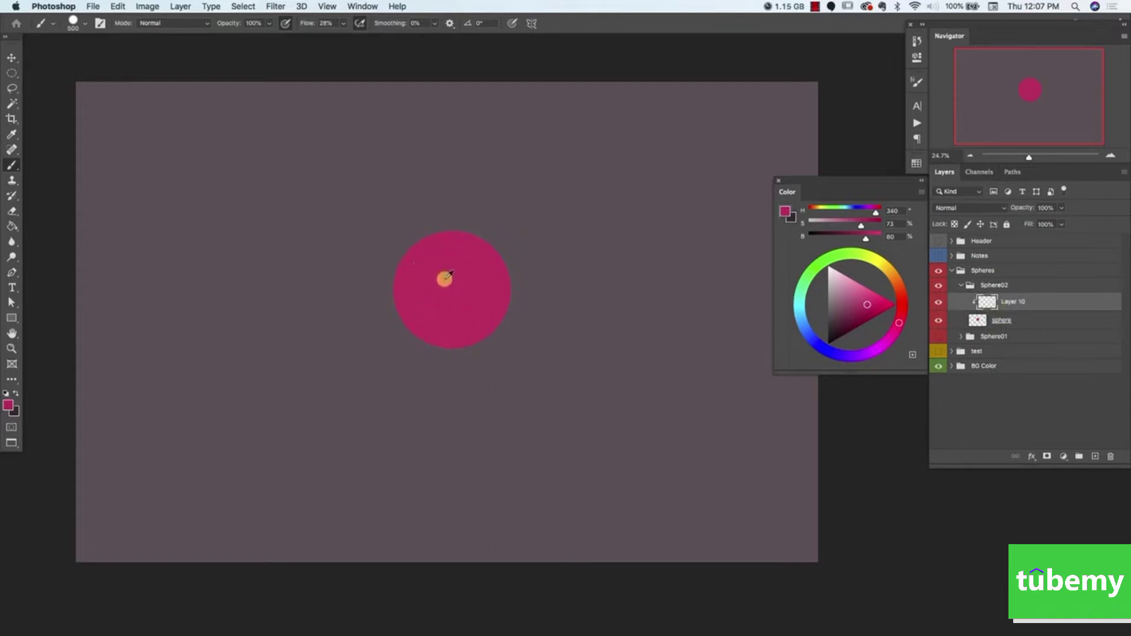
left_click(445, 279, "alt")
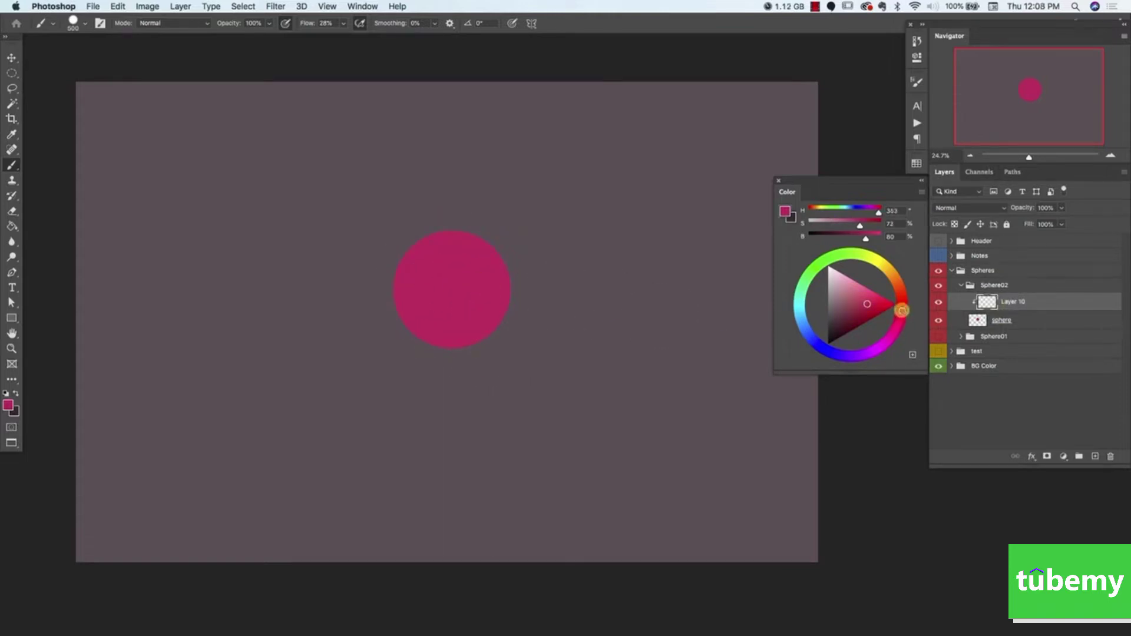
left_click_drag(869, 302, 883, 289)
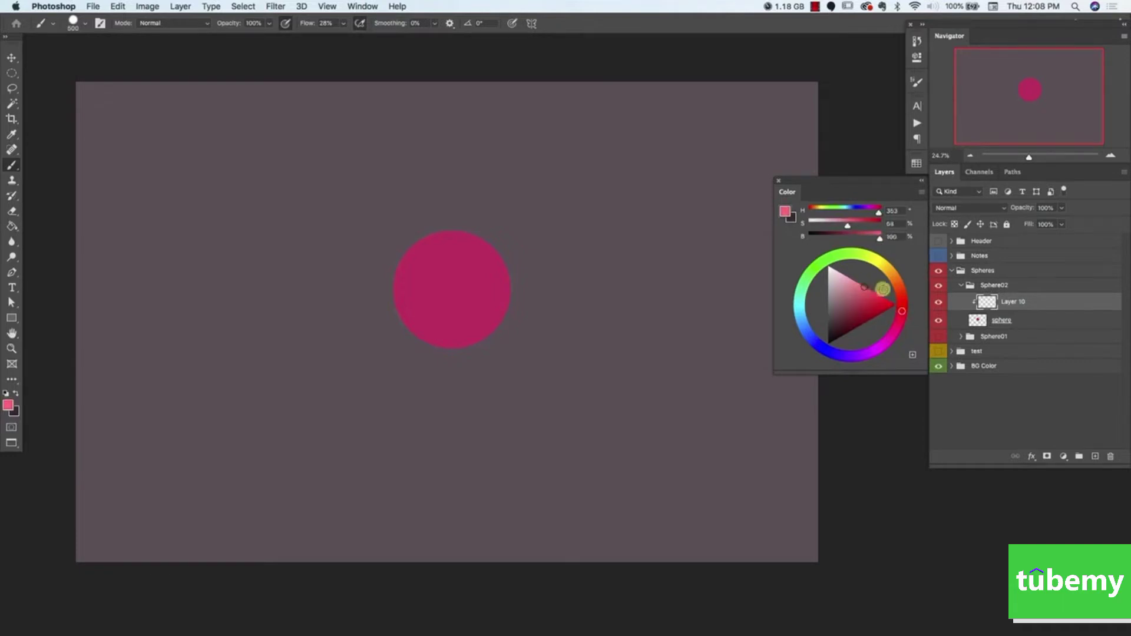
mouse_move(411, 283)
left_mouse_down()
mouse_move(462, 245)
mouse_move(425, 259)
mouse_move(464, 245)
mouse_move(423, 270)
mouse_move(468, 250)
mouse_move(399, 307)
mouse_move(471, 250)
mouse_move(392, 312)
left_mouse_up()
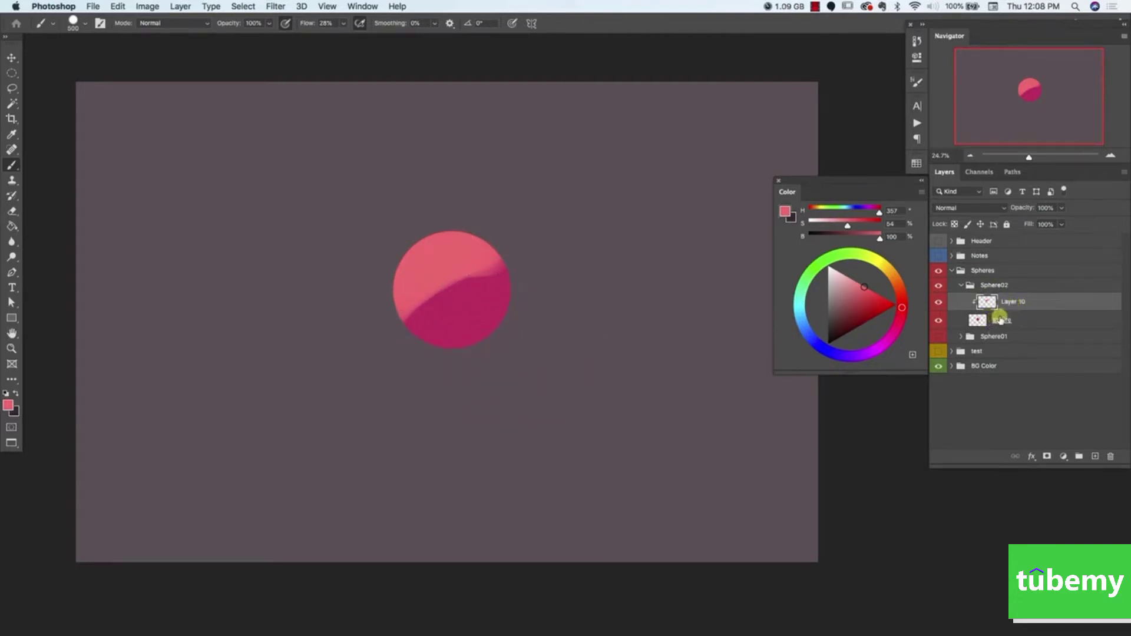
key("Delete")
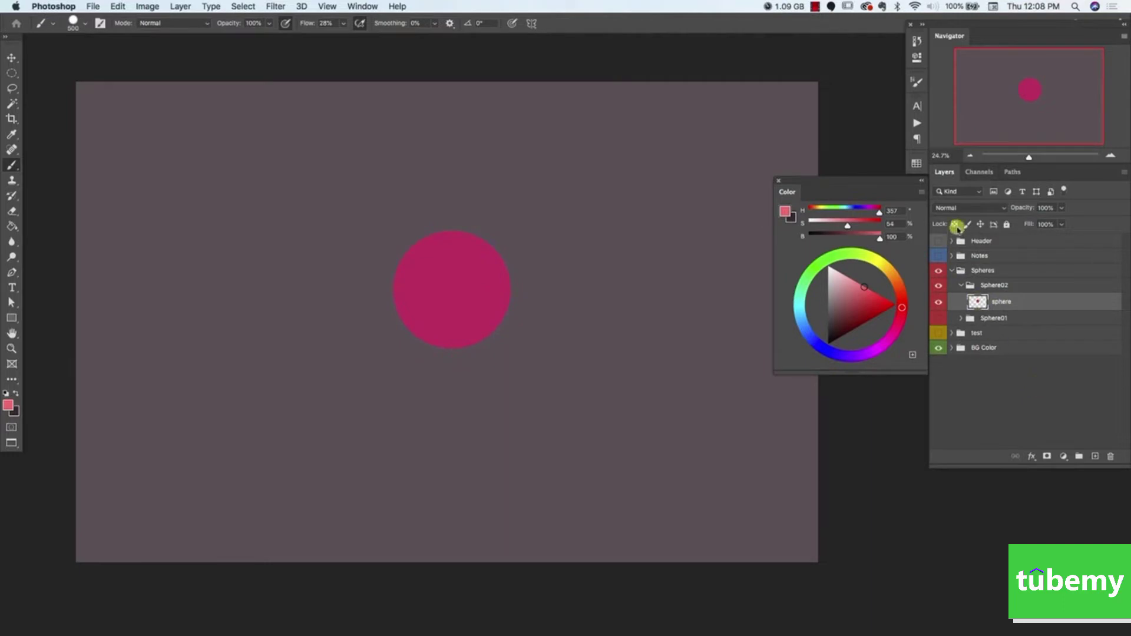
- Lock the sphere layer's transparent pixels and paint coral over the upper-left part of the sphere
left_click(955, 225)
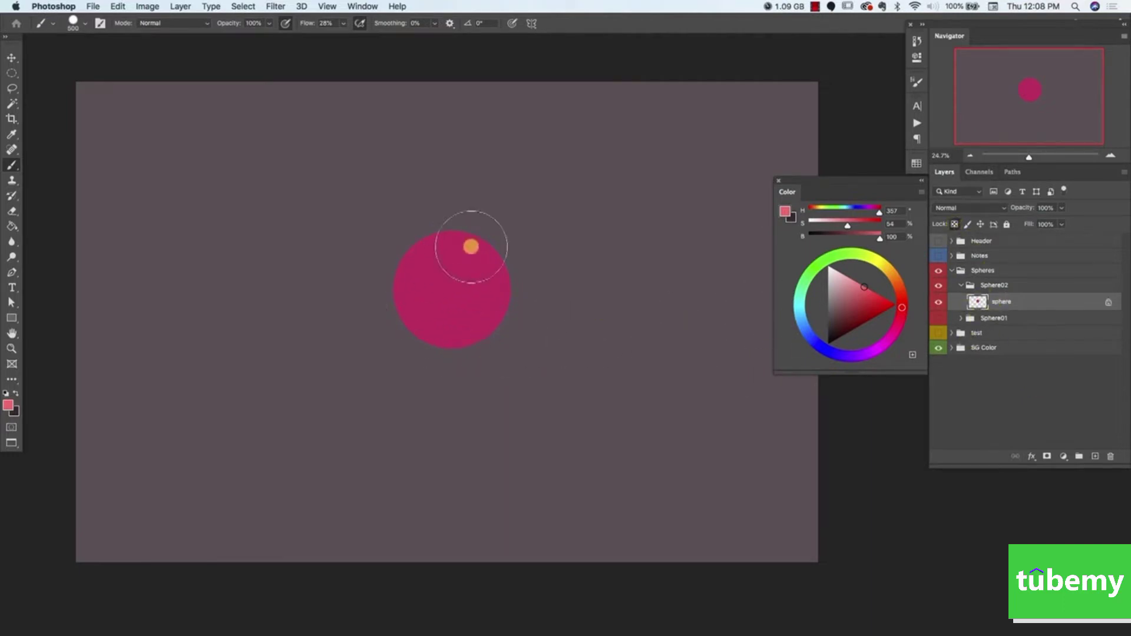
mouse_move(469, 245)
left_mouse_down()
mouse_move(390, 308)
mouse_move(483, 247)
mouse_move(402, 295)
mouse_move(501, 252)
mouse_move(467, 251)
mouse_move(381, 334)
left_mouse_up()
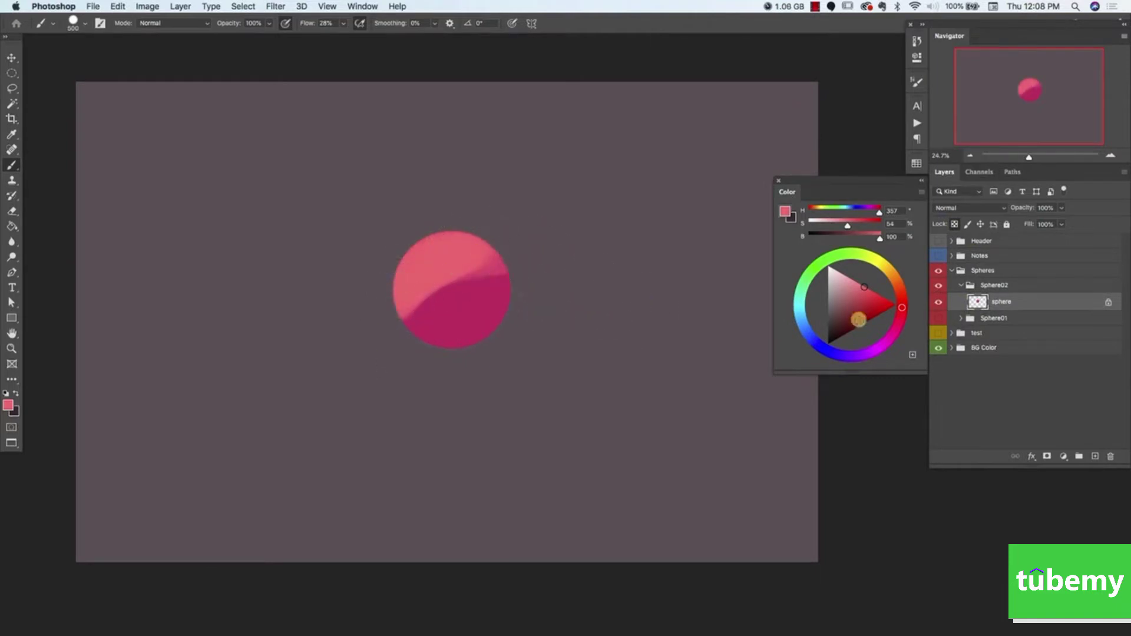
- Try a coral stroke past the sphere's edge with transparency unlocked, undo it, and lock the transparent pixels again
left_click_drag(440, 270, 554, 271)
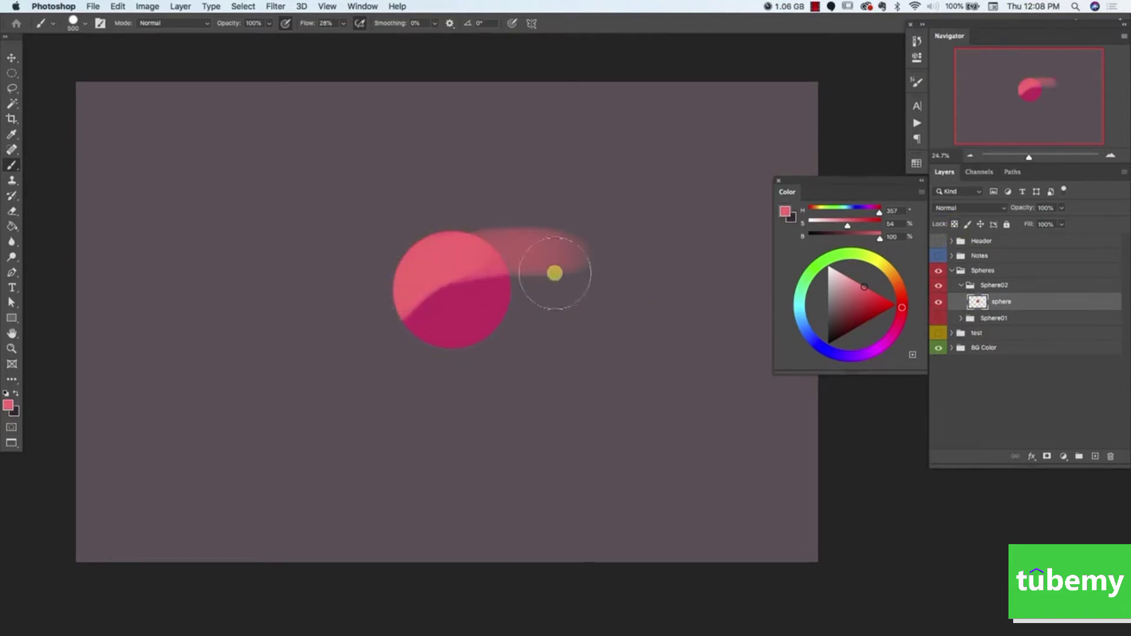
key("alt+super+z")
key("alt+super+z")
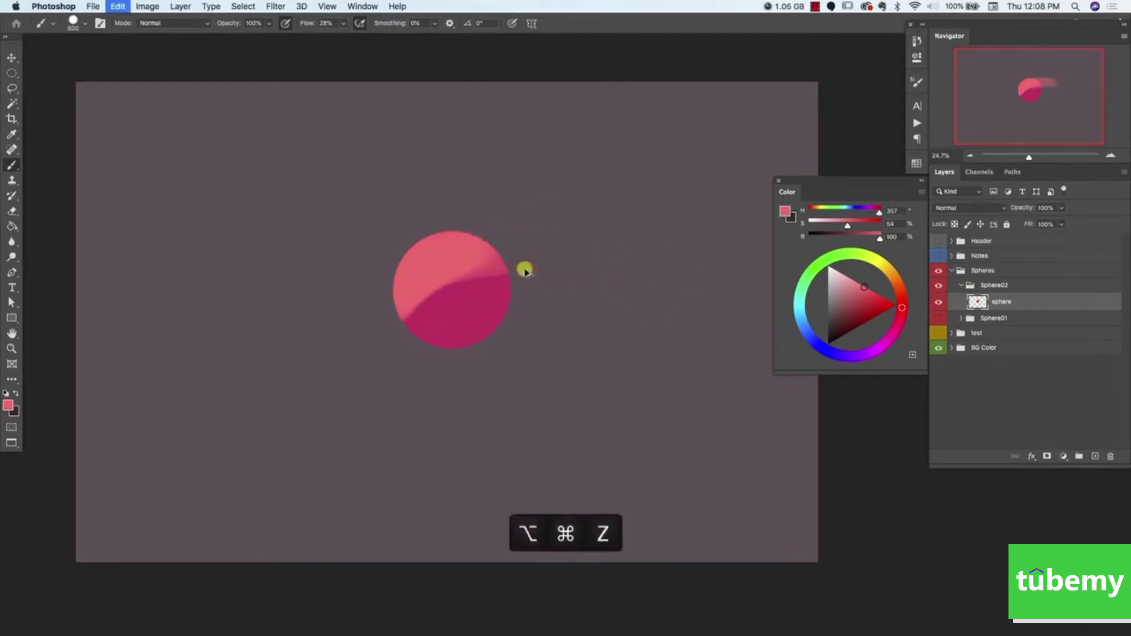
left_click(954, 225)
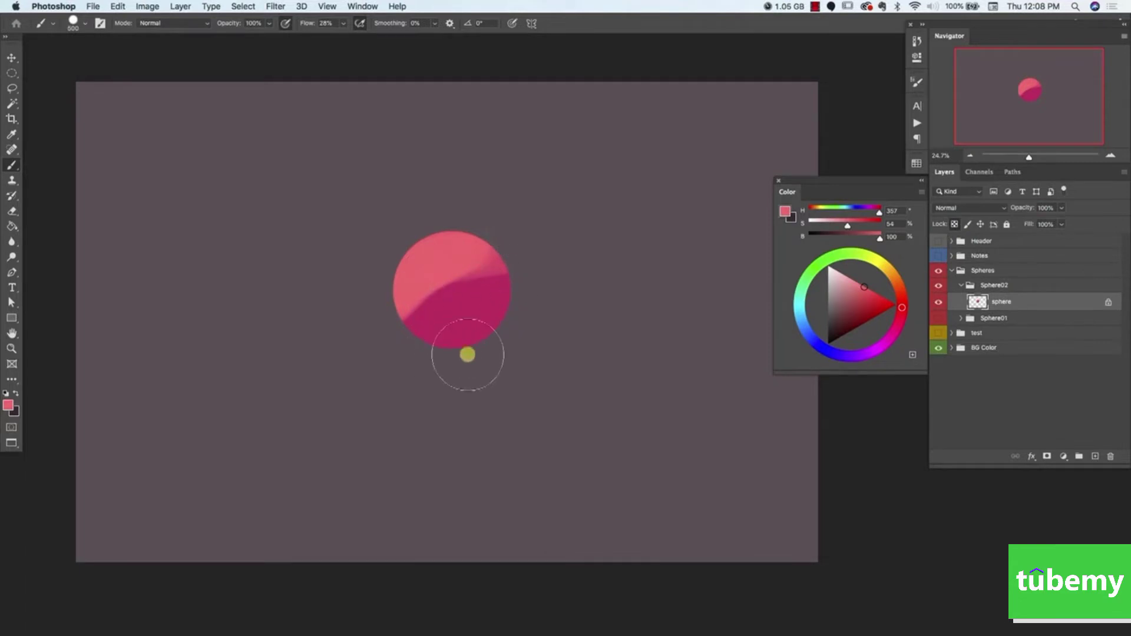
- Sample the magenta and coral from the sphere alternately and repaint the boundary between its light and shadow areas
left_click(465, 303, "alt")
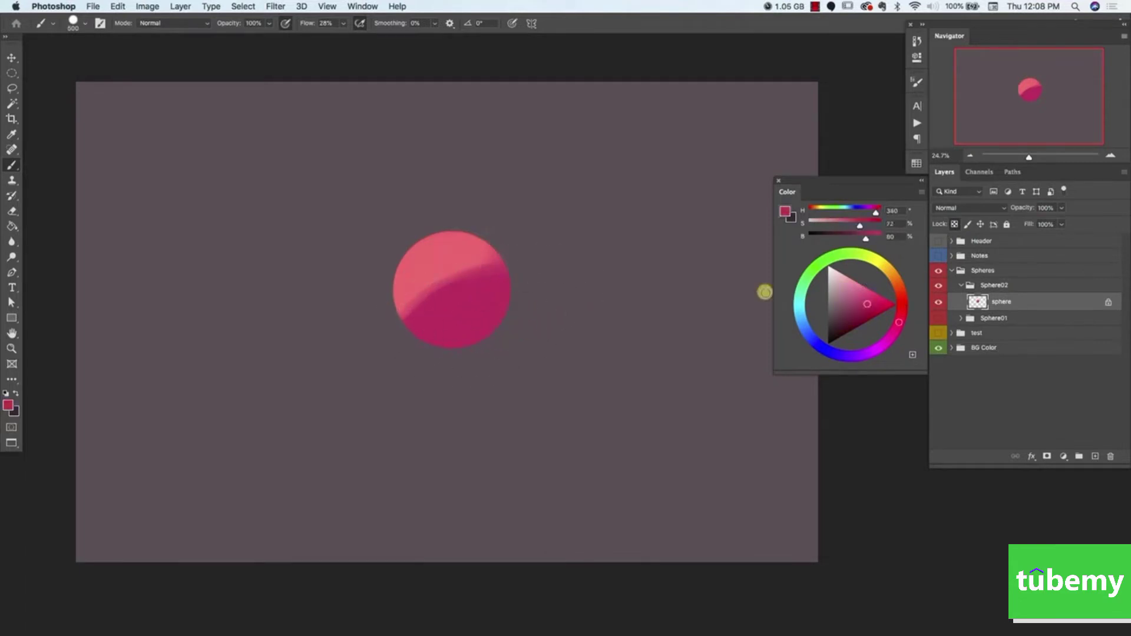
left_click(433, 266, "alt")
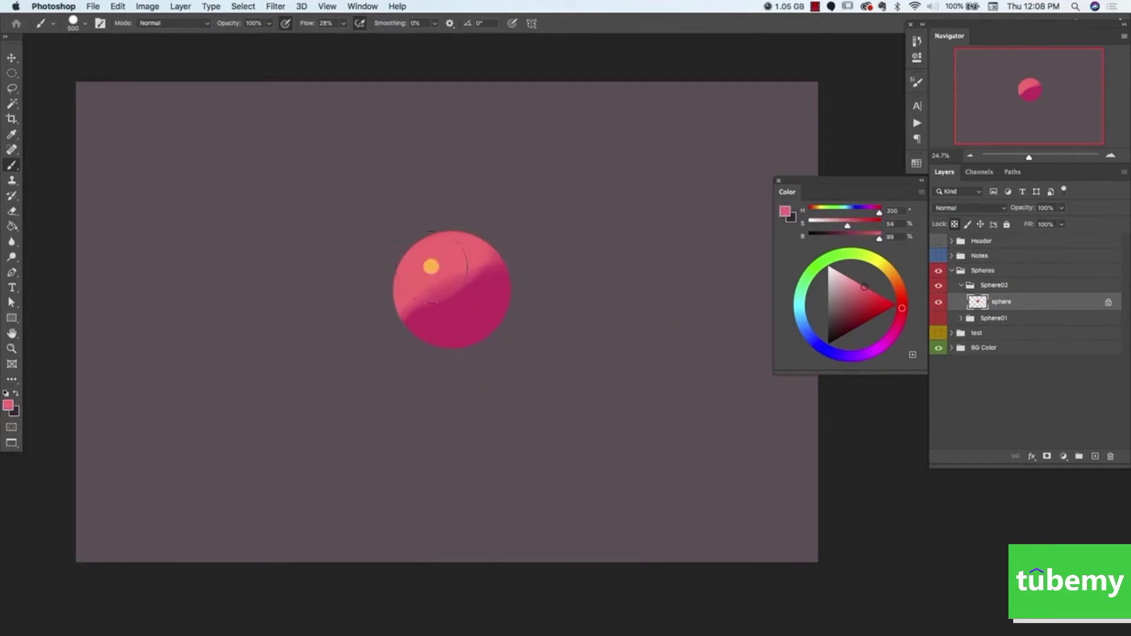
left_click(435, 313, "alt")
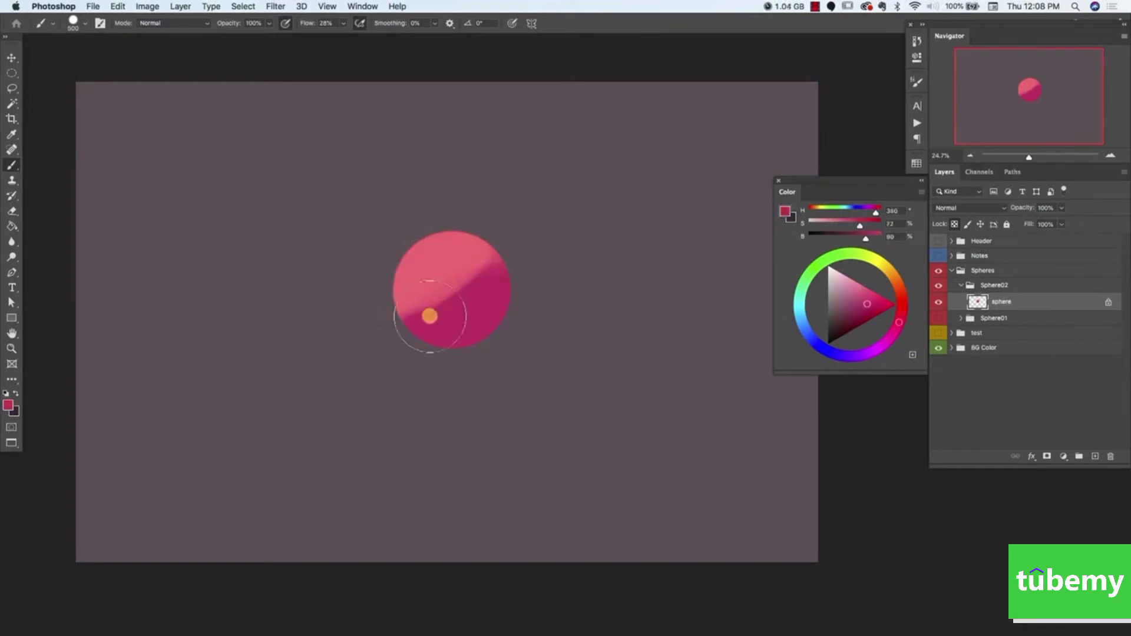
mouse_move(429, 317)
left_mouse_down()
mouse_move(502, 274)
mouse_move(448, 326)
mouse_move(471, 296)
left_mouse_up()
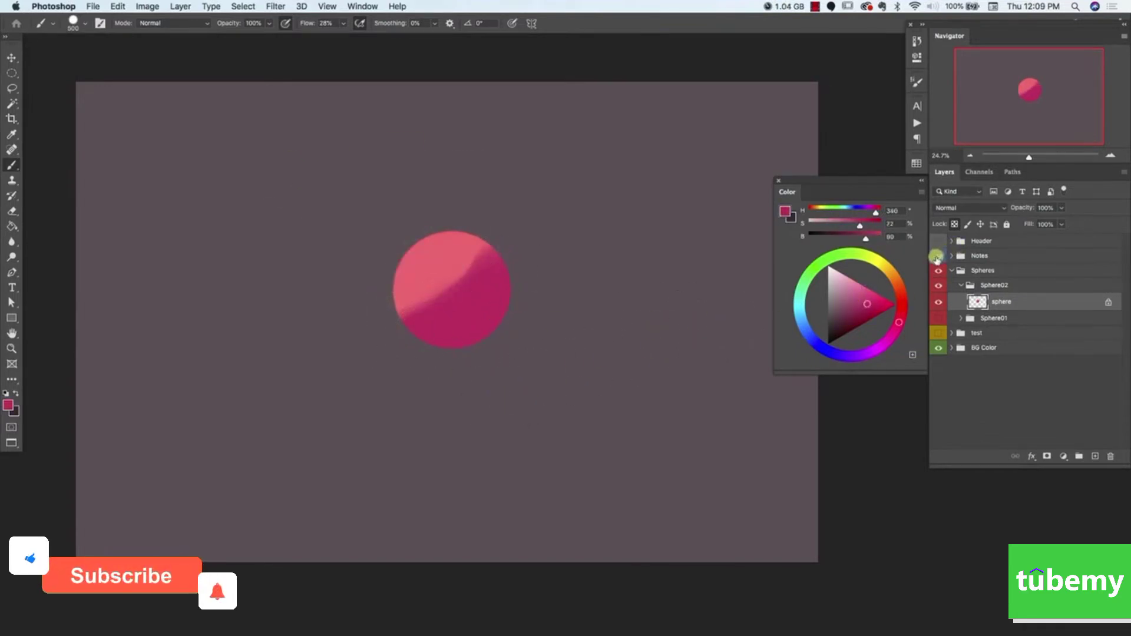
- Show the Notes group and extend the sampled coral light area towards the sphere's lower right with a 400 px brush
left_click(938, 256)
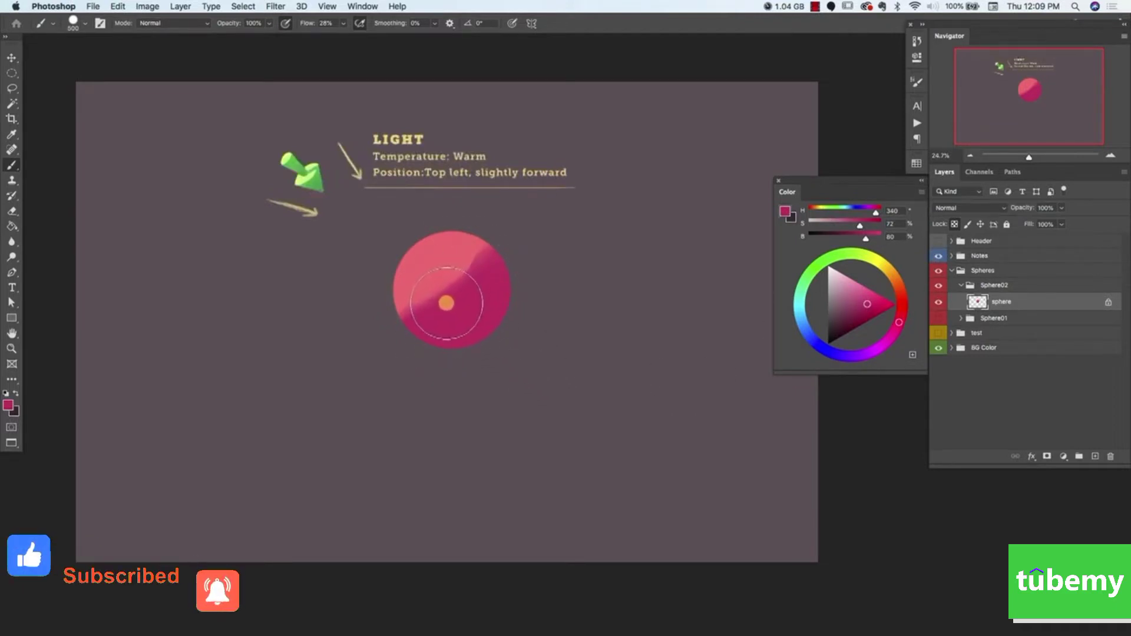
key("l")
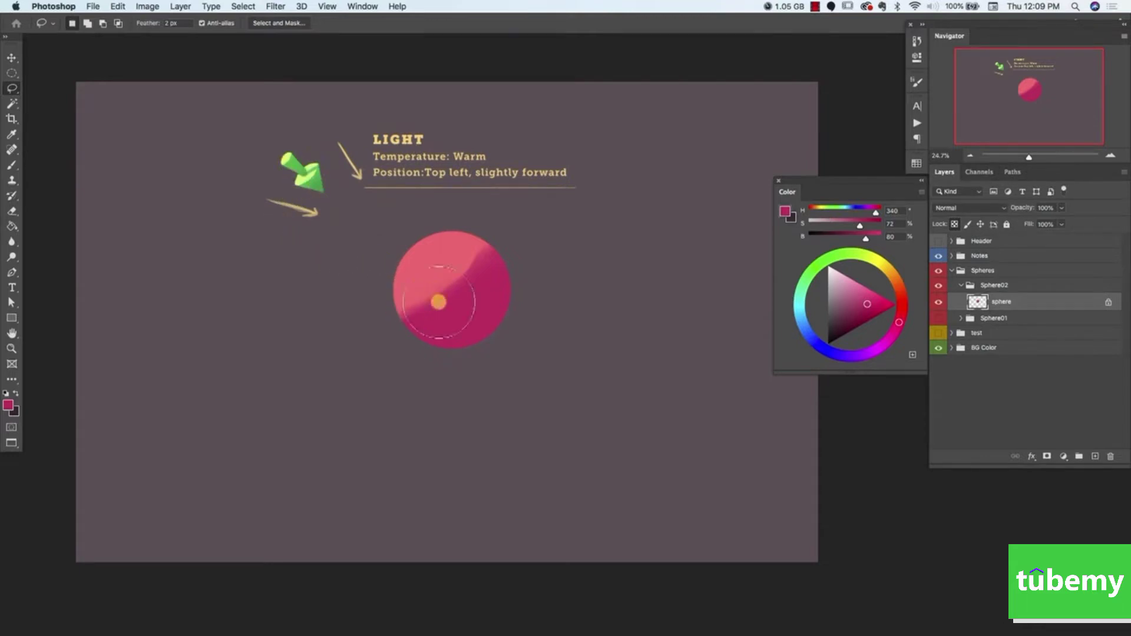
key("b")
left_click(449, 270, "alt")
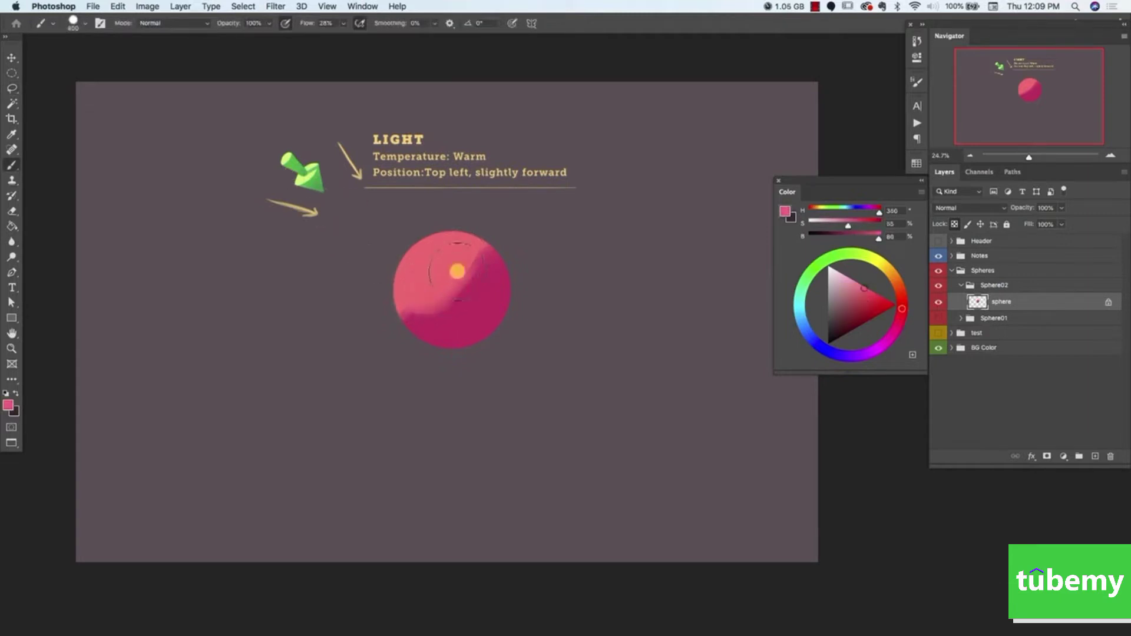
left_click_drag(412, 300, 425, 292)
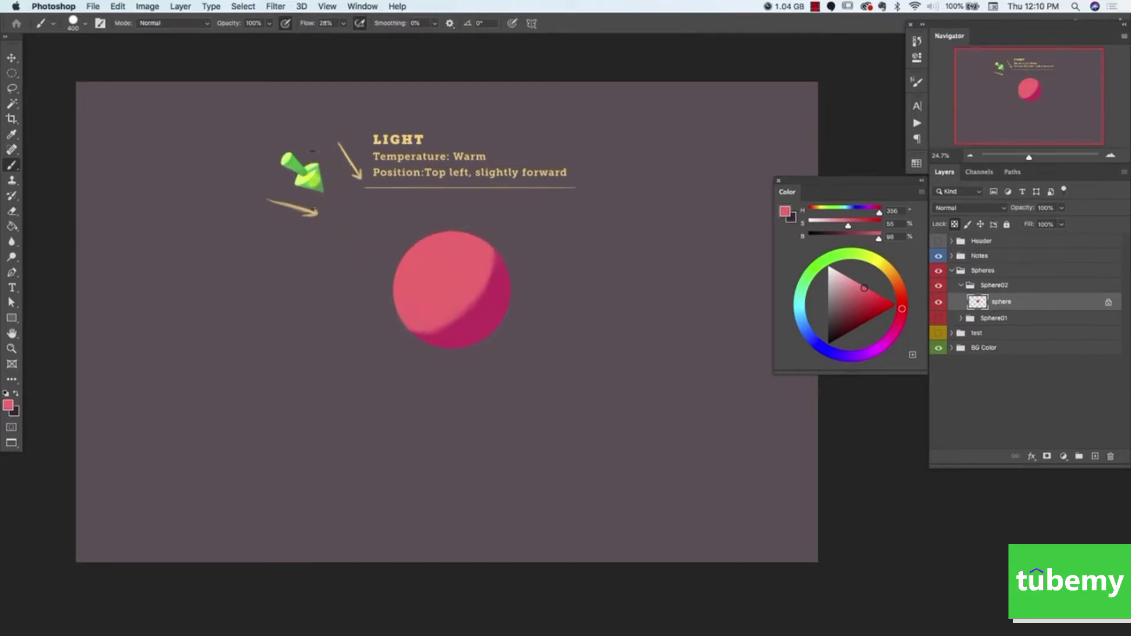
- Reduce the brush to 125 px and blend the sphere's light-to-shadow edge with intermediate tones sampled from it
key("bracketleft")
key("bracketleft")
key("bracketleft")
key("bracketleft")
key("bracketleft")
key("bracketleft")
left_click(438, 329, "alt")
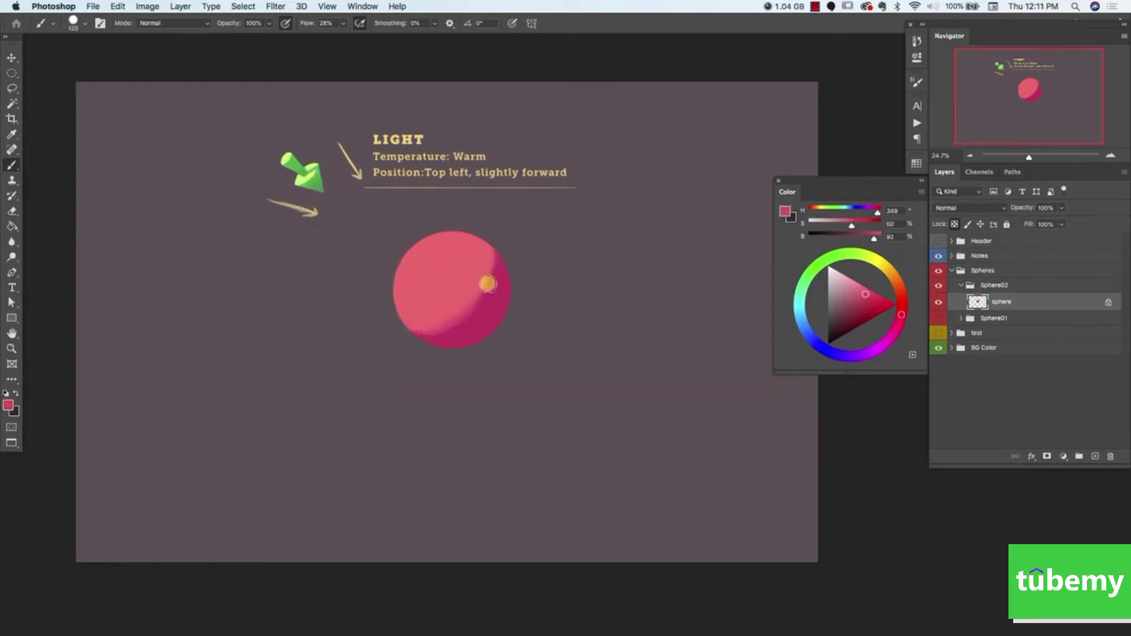
left_click(442, 316, "alt")
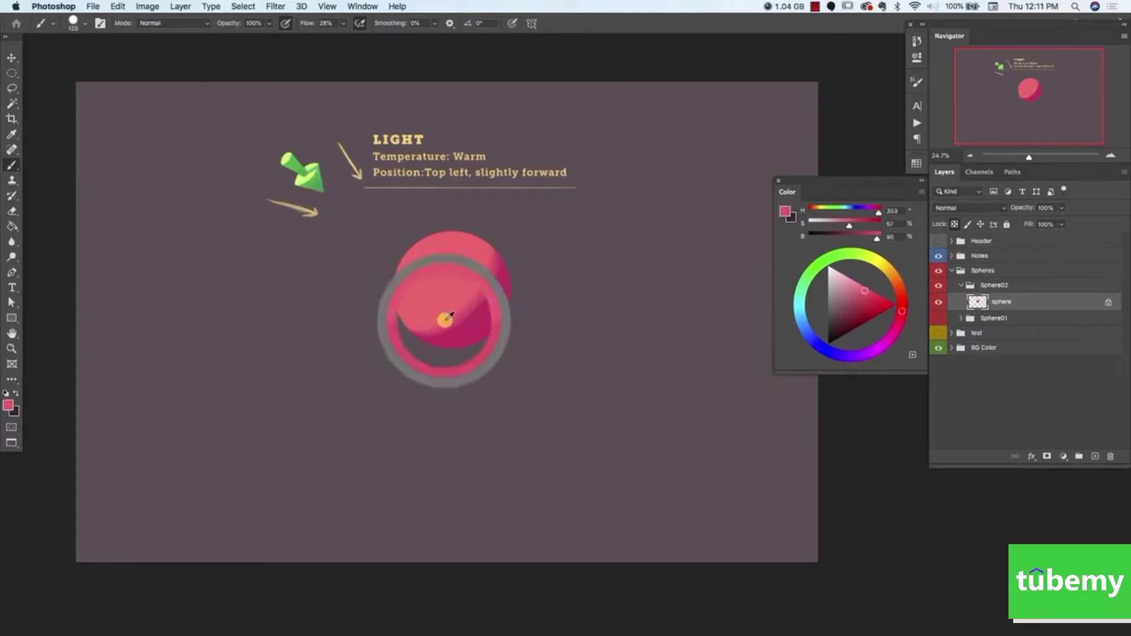
left_click_drag(437, 330, 411, 331)
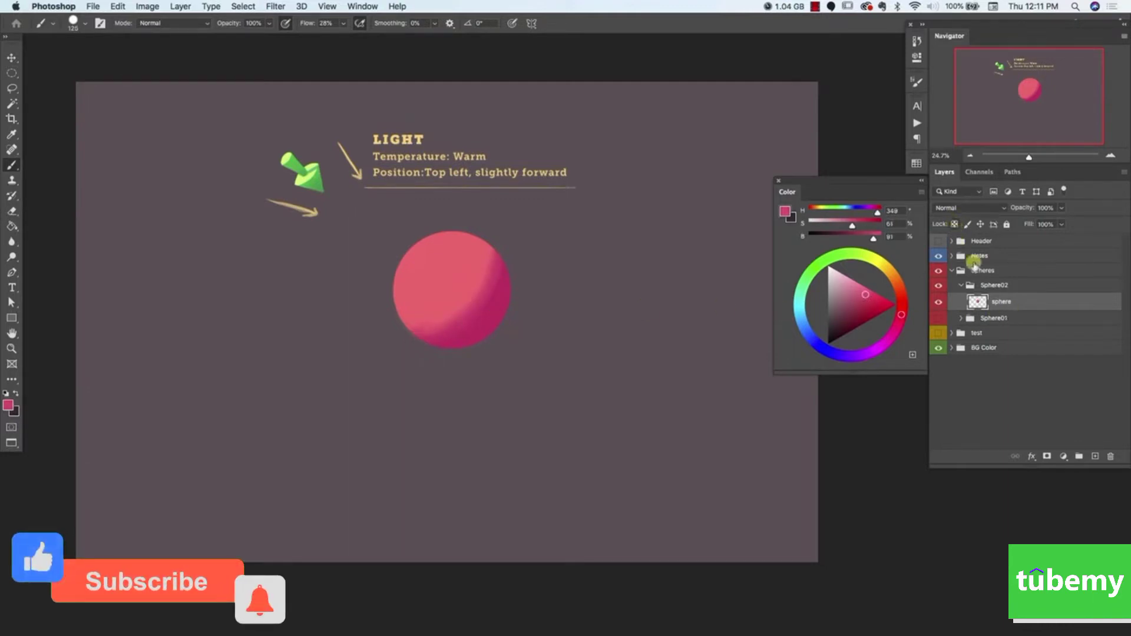
- Sample the light coral from the sphere's left side and switch to the loish_oil pastel brush
key("bracketleft")
key("bracketleft")
key("bracketleft")
key("bracketleft")
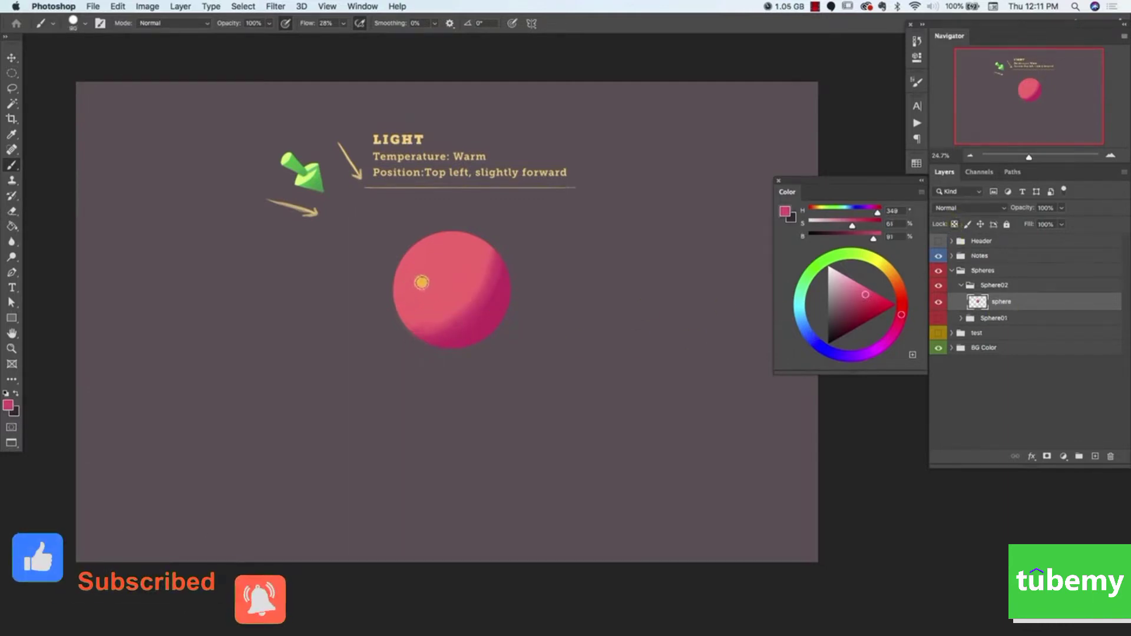
left_click(399, 299, "alt")
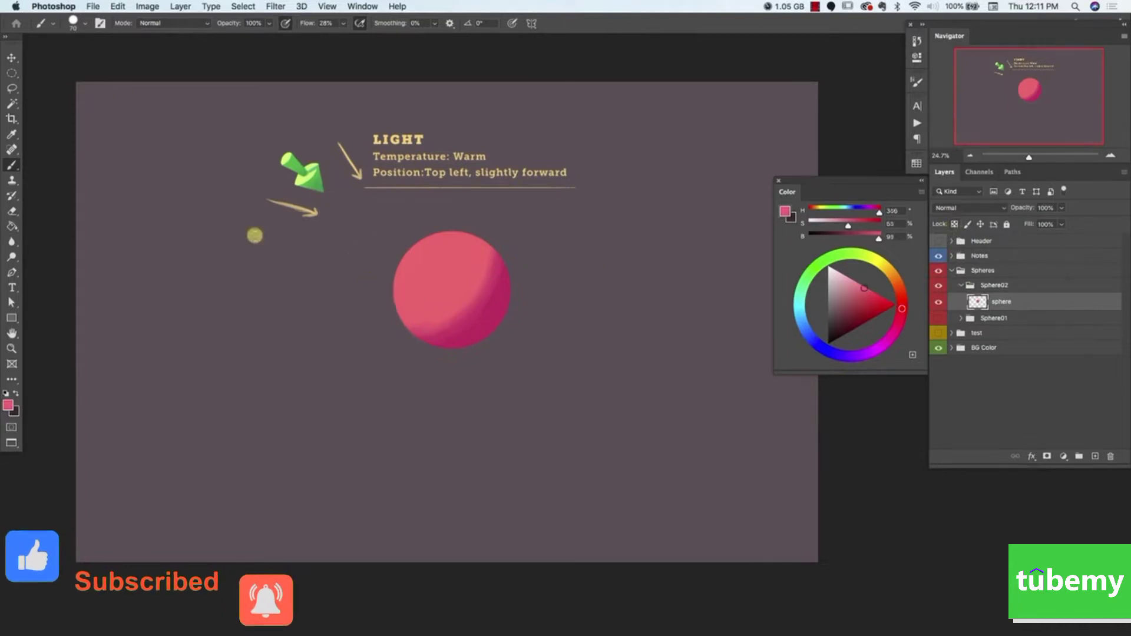
left_click(83, 24)
left_click(147, 278)
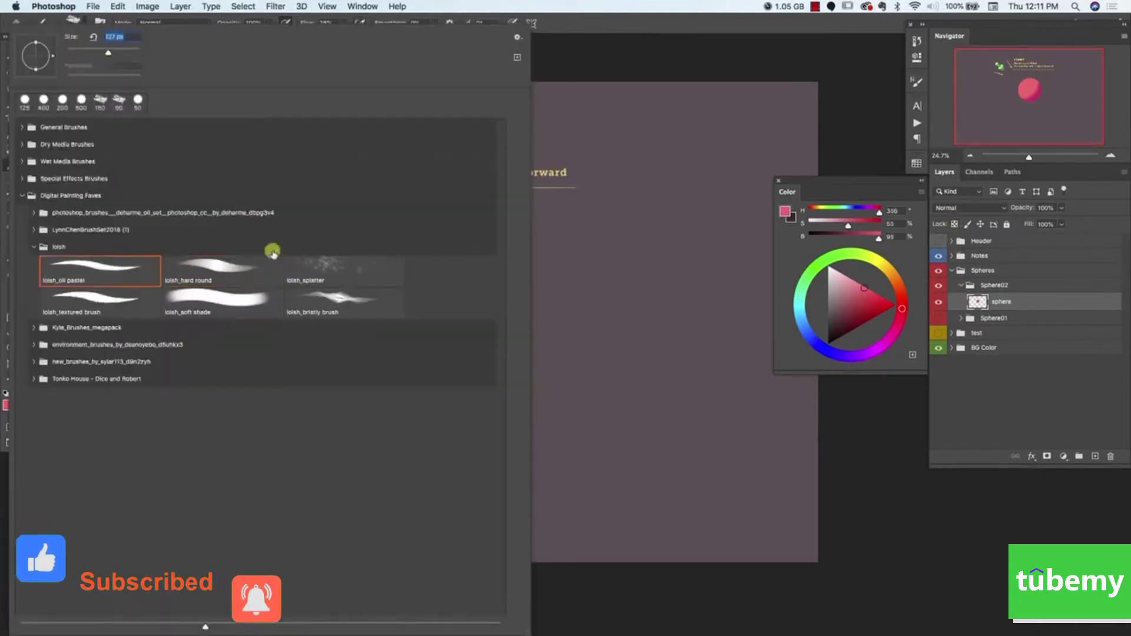
- Try to blend the sphere's lower light-to-shadow edge with sampled tones and a 200 px brush
key("Return")
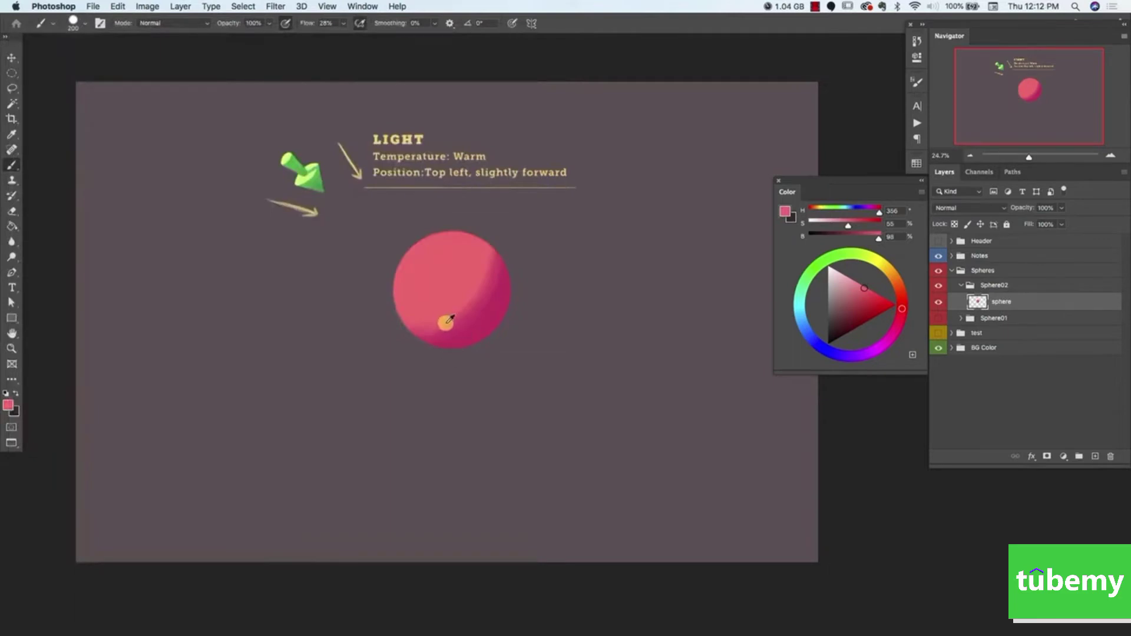
left_click(443, 328, "alt")
left_click(451, 318, "alt")
mouse_move(425, 325)
left_mouse_down()
mouse_move(495, 270)
mouse_move(483, 286)
left_mouse_up()
- Undo the latest brush strokes and lock the transparent pixels of the sphere layer
key("super+z")
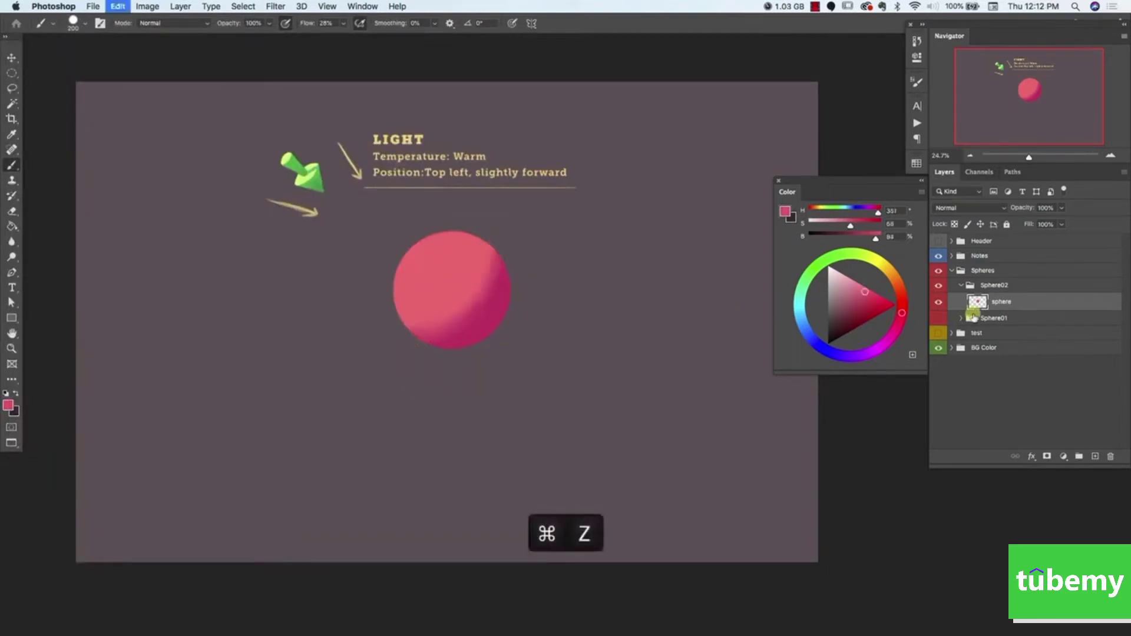
left_click(955, 224)
key("alt+super+z")
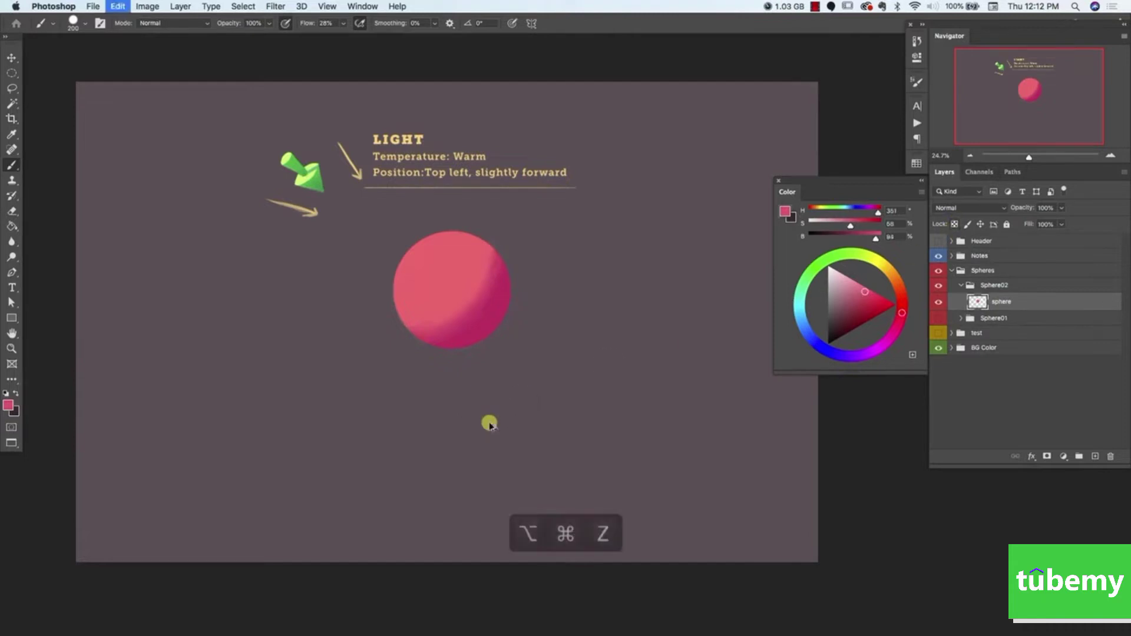
left_click(955, 224)
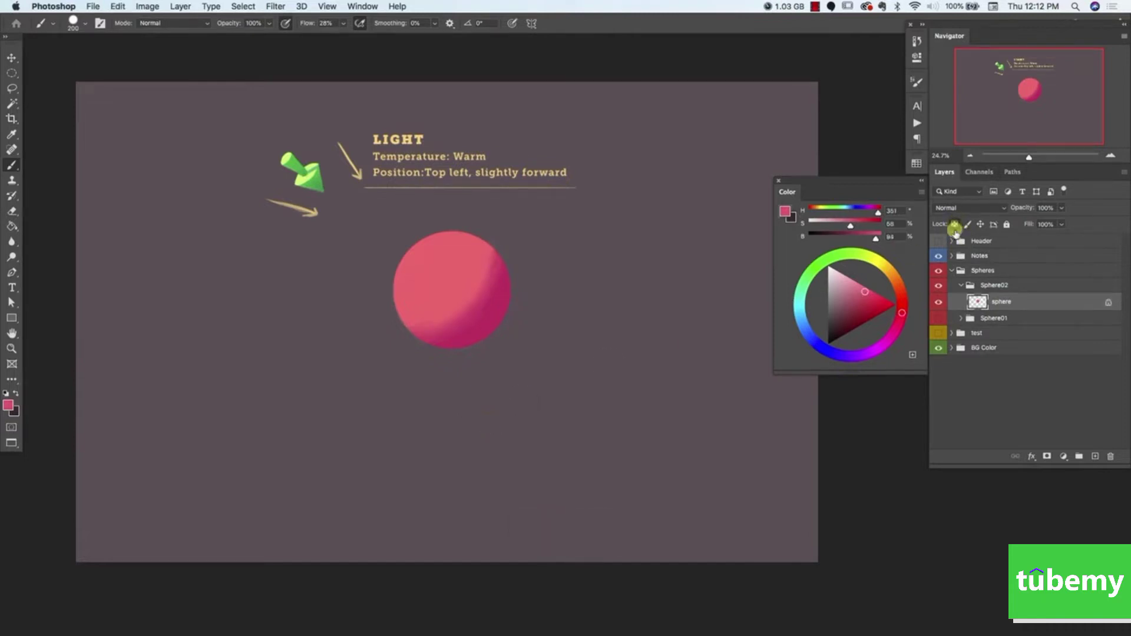
- Soften the sphere's light-to-shadow edge with a 200 px brush, using intermediate pinks sampled along the boundary
left_click(455, 328, "alt")
left_click(451, 319, "alt")
left_click(489, 265, "alt")
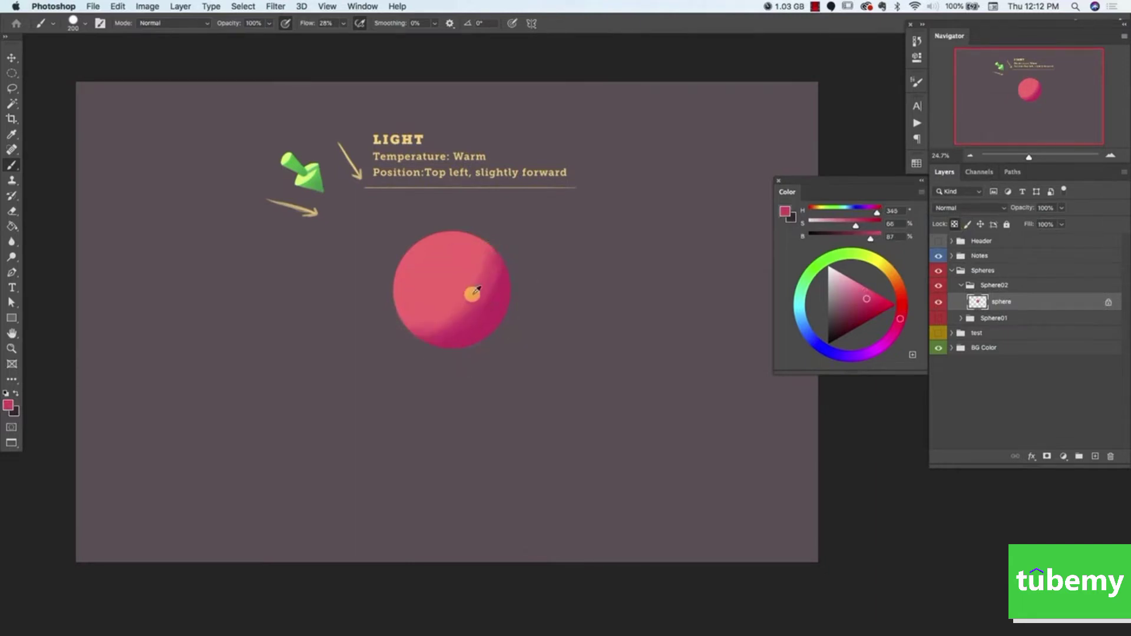
left_click(484, 269, "alt")
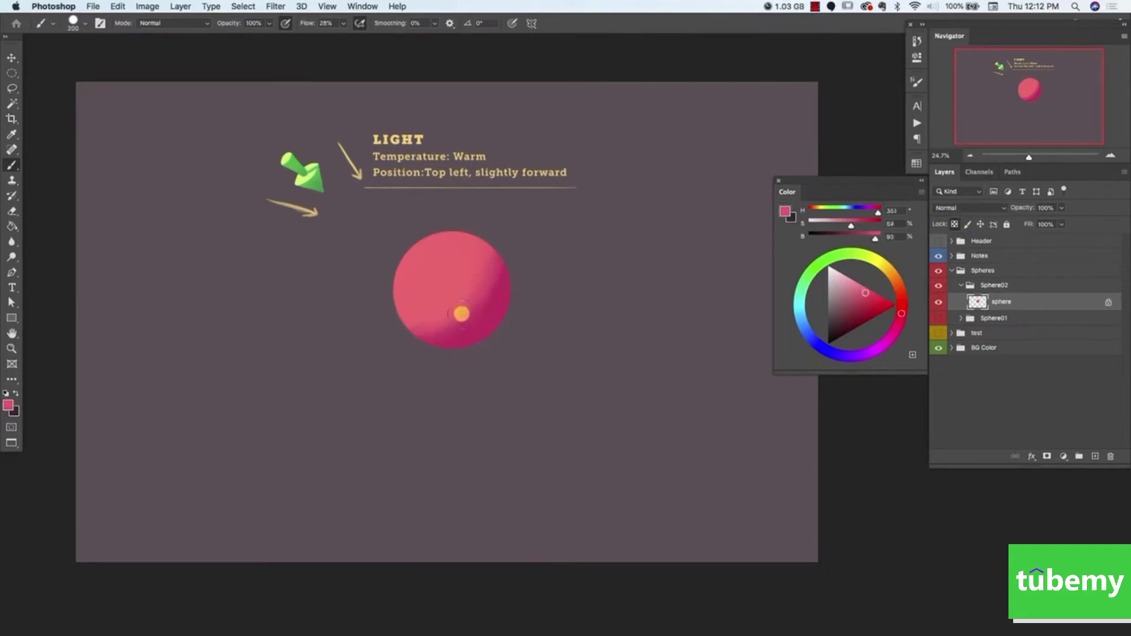
left_click(460, 303, "alt")
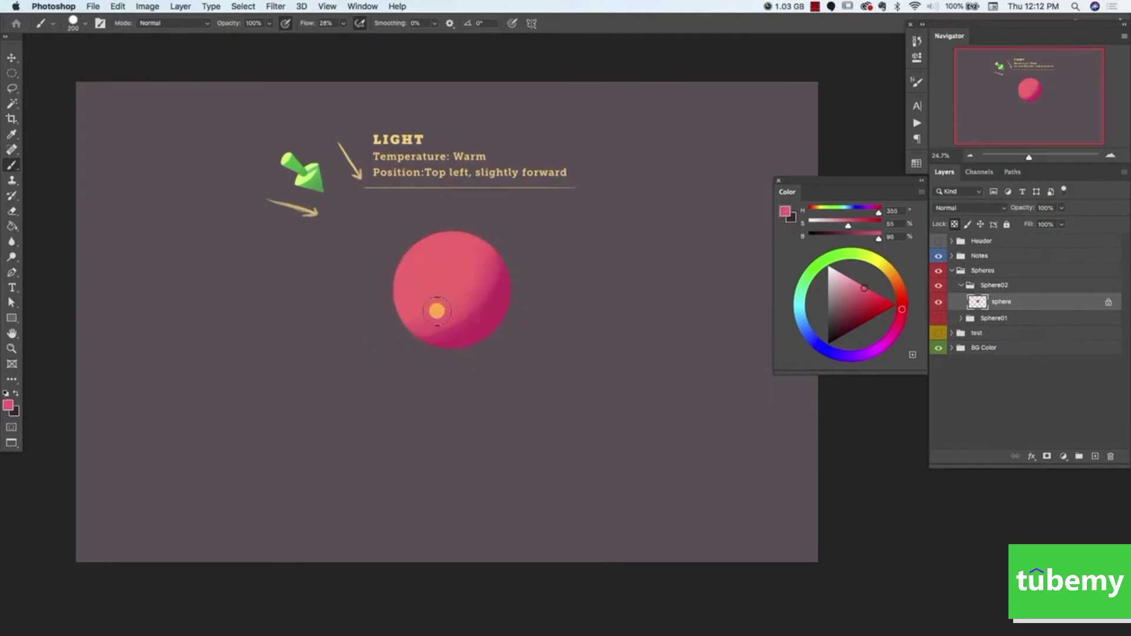
left_click(434, 332, "alt")
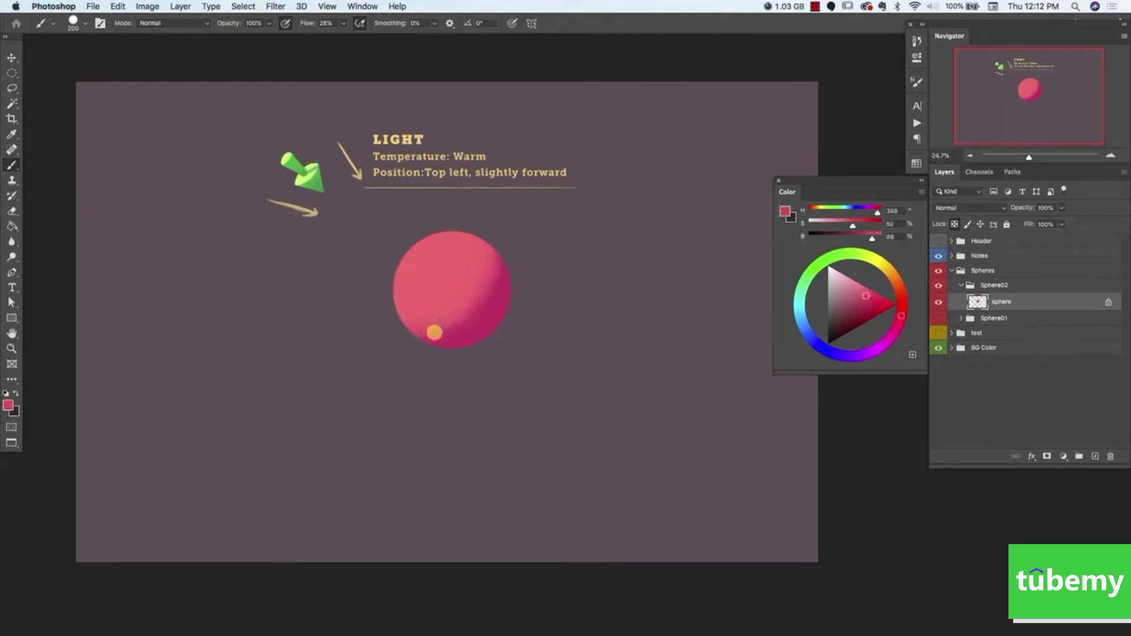
left_click(461, 309, "alt")
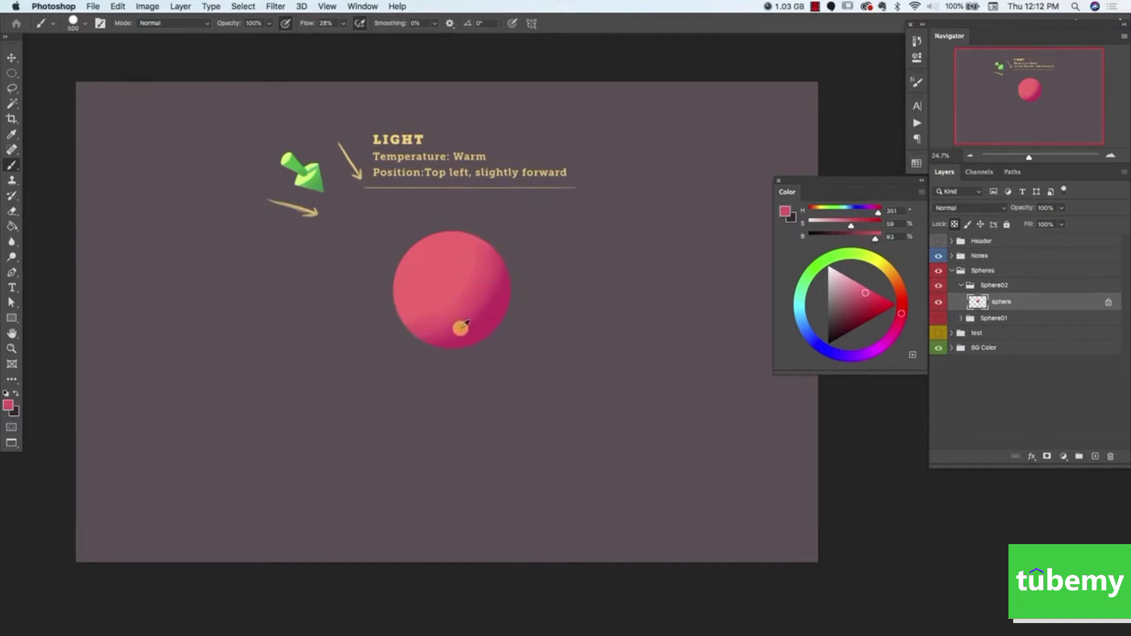
- Enlarge the brush to 500 px and blend broad gradients between light and shadow with tones sampled across the sphere
left_click(425, 343, "alt")
left_click(484, 309, "alt")
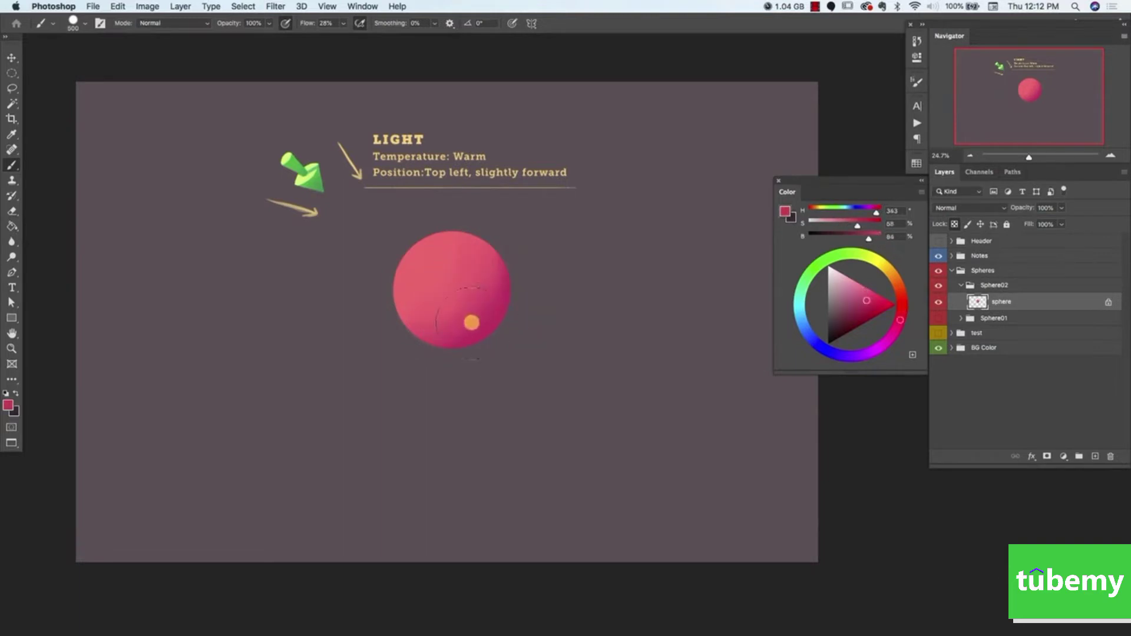
left_click(449, 316, "alt")
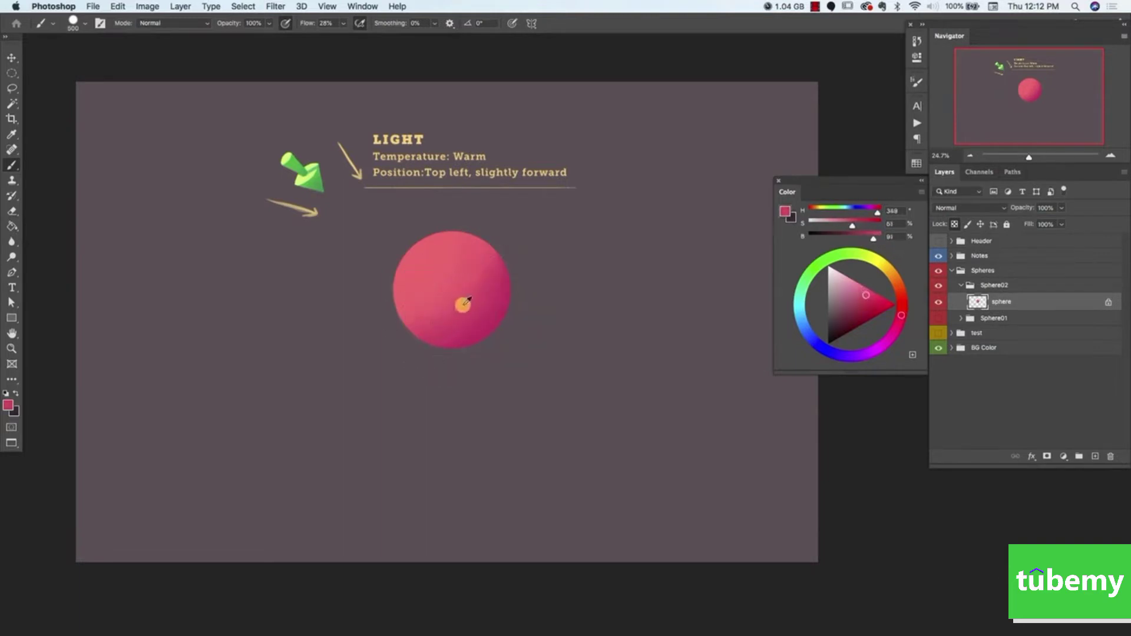
left_click(497, 291, "alt")
left_click(498, 271, "alt")
left_click(460, 322, "alt")
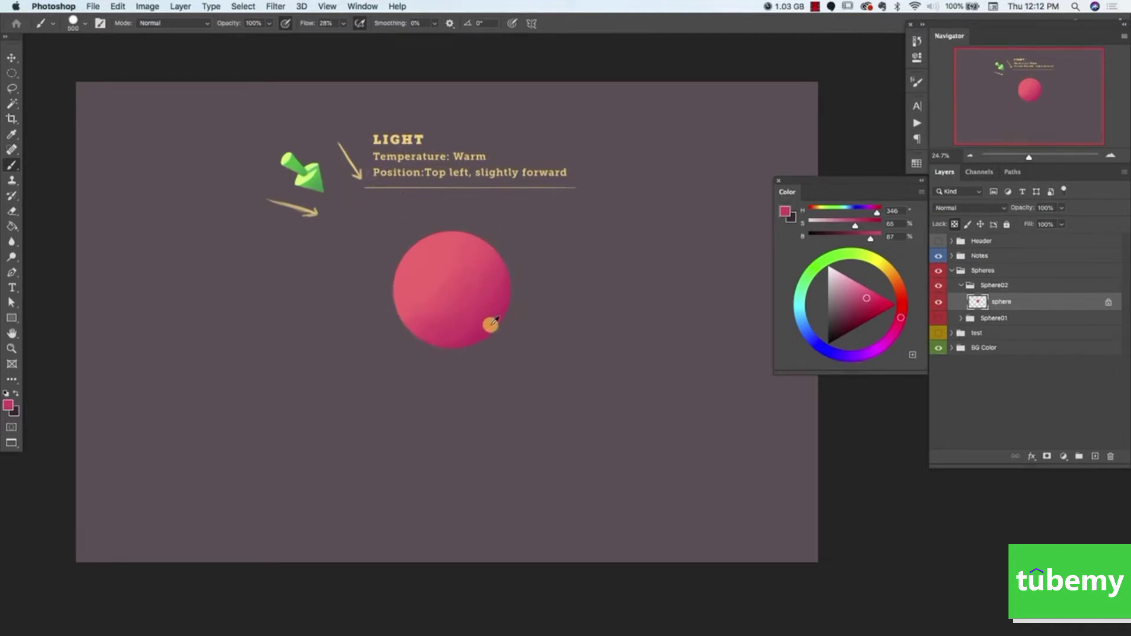
left_click(491, 325, "alt")
left_click(412, 302, "alt")
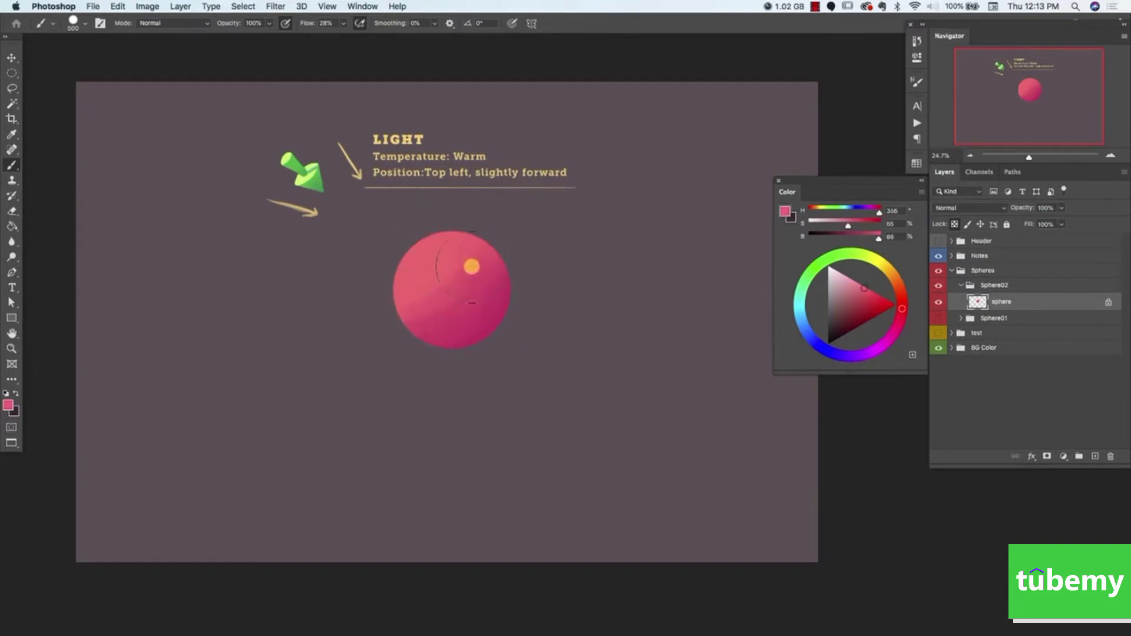
left_click(442, 320, "alt")
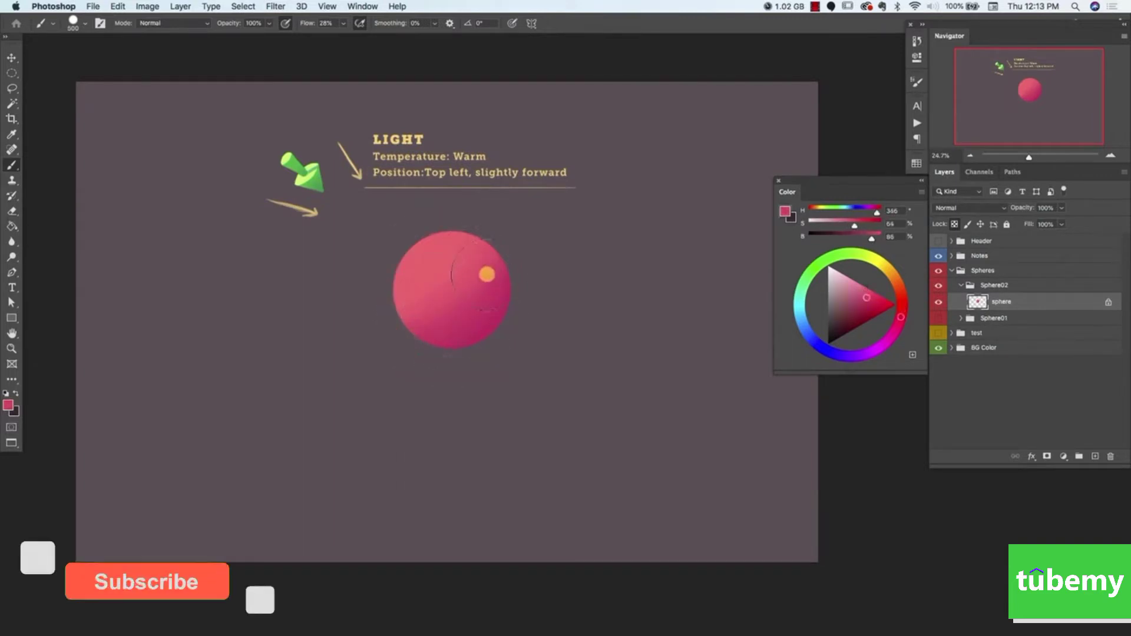
- Pick a darker crimson and deepen the sphere's lower-right shadow, then sample a midtone from the shadow's lower-left edge
left_click(866, 307)
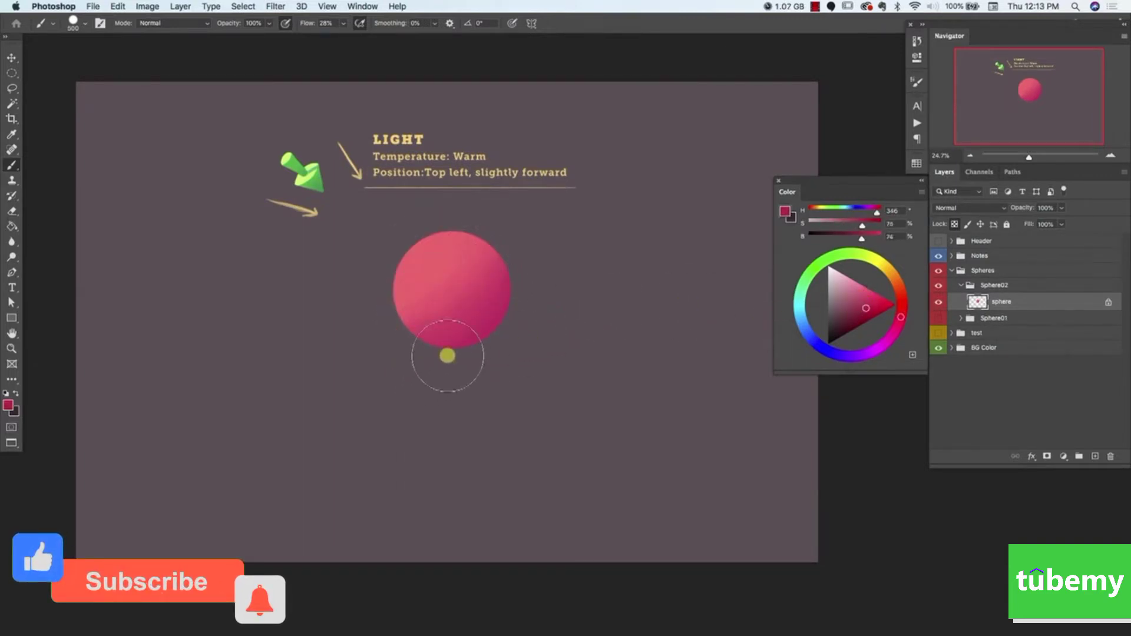
mouse_move(429, 351)
left_mouse_down()
mouse_move(489, 306)
mouse_move(463, 340)
mouse_move(436, 356)
mouse_move(517, 283)
mouse_move(430, 365)
mouse_move(477, 313)
left_mouse_up()
left_click(435, 321, "alt")
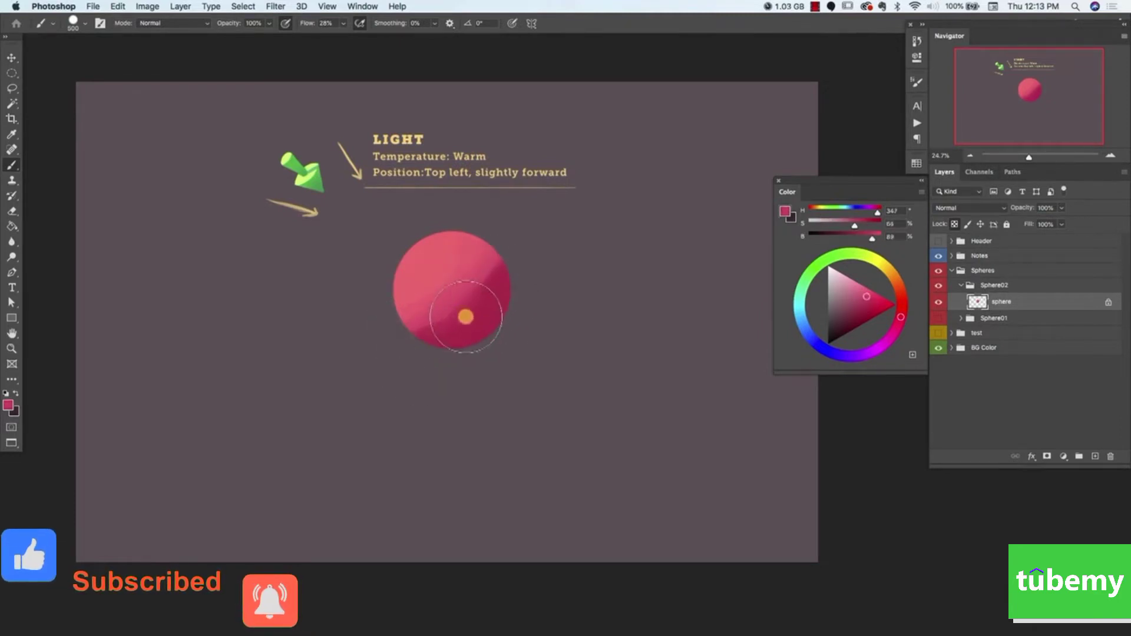
- Reduce the brush to 250 px and blend the darkened shadow into the light area with shadow, midtone and coral samples
key("bracketleft")
key("bracketleft")
key("bracketleft")
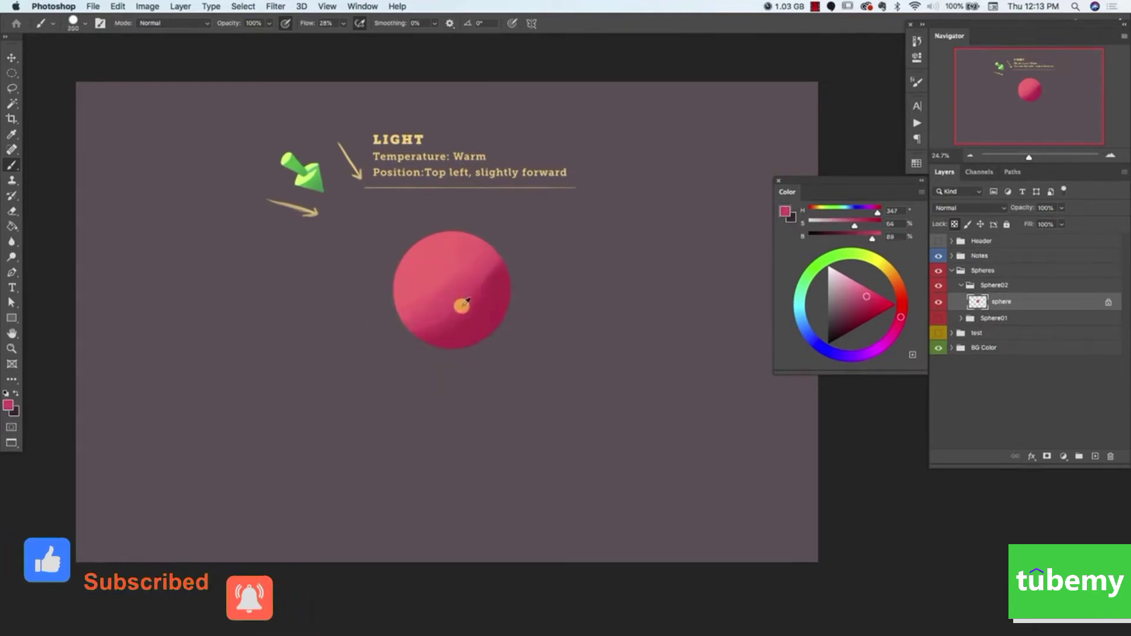
key("bracketright")
left_click(431, 333, "alt")
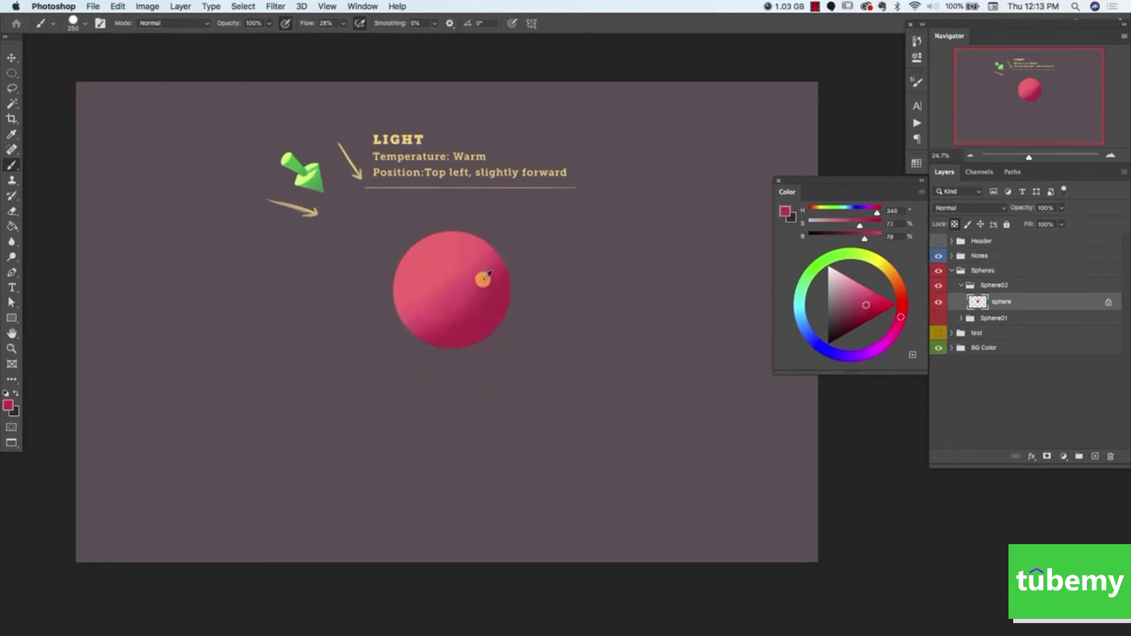
left_click(466, 301, "alt")
left_click(420, 334, "alt")
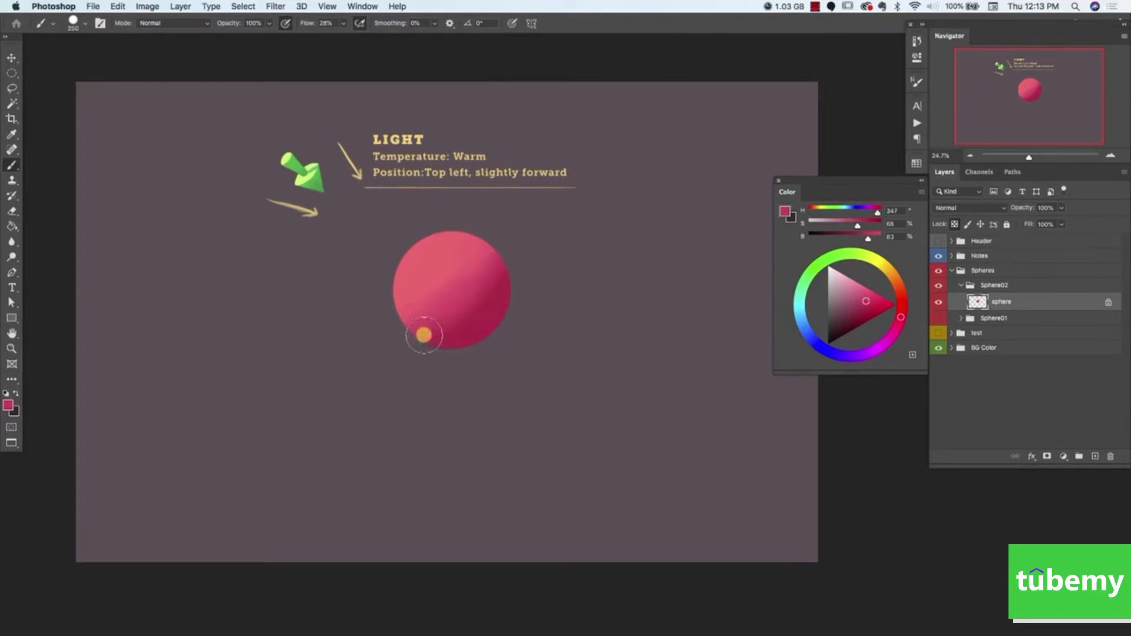
left_click(435, 323, "alt")
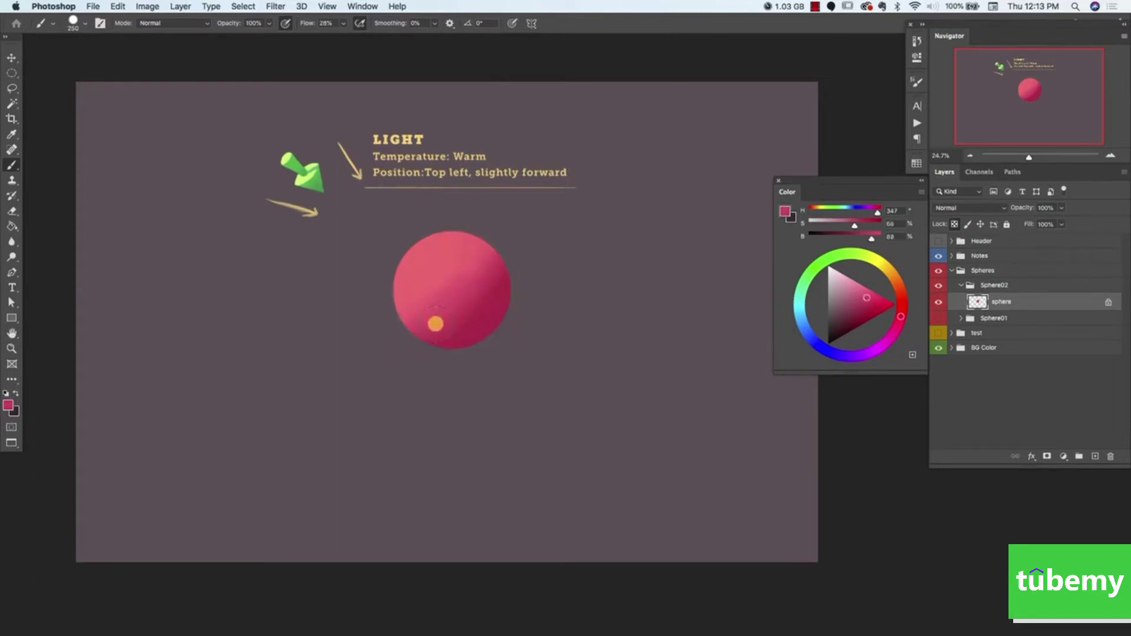
left_click(464, 275, "alt")
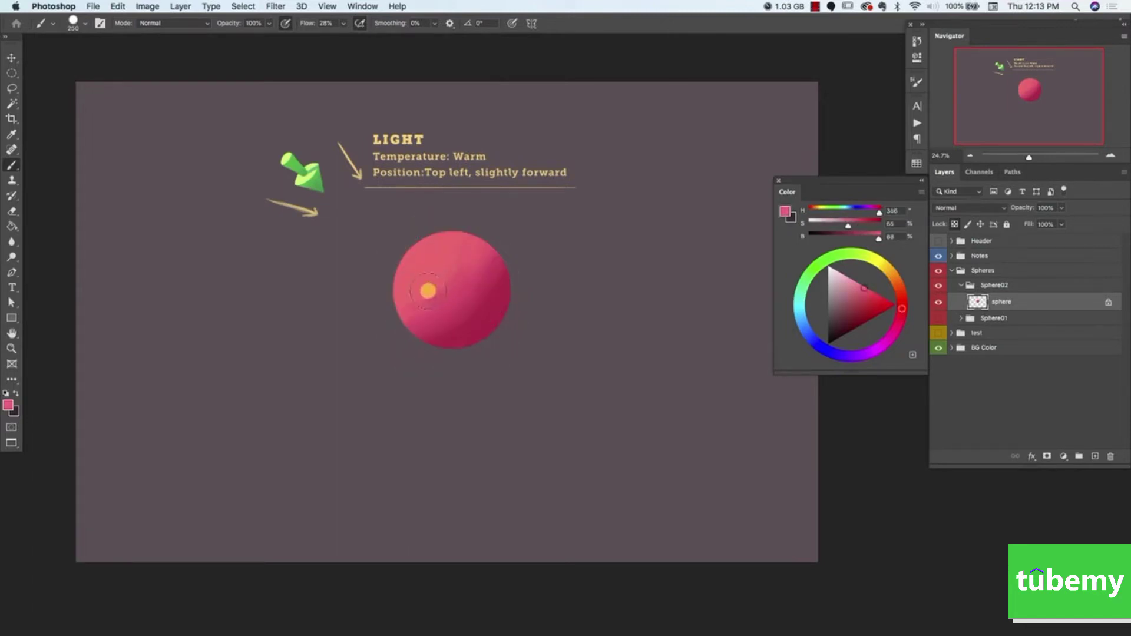
left_click(482, 263, "alt")
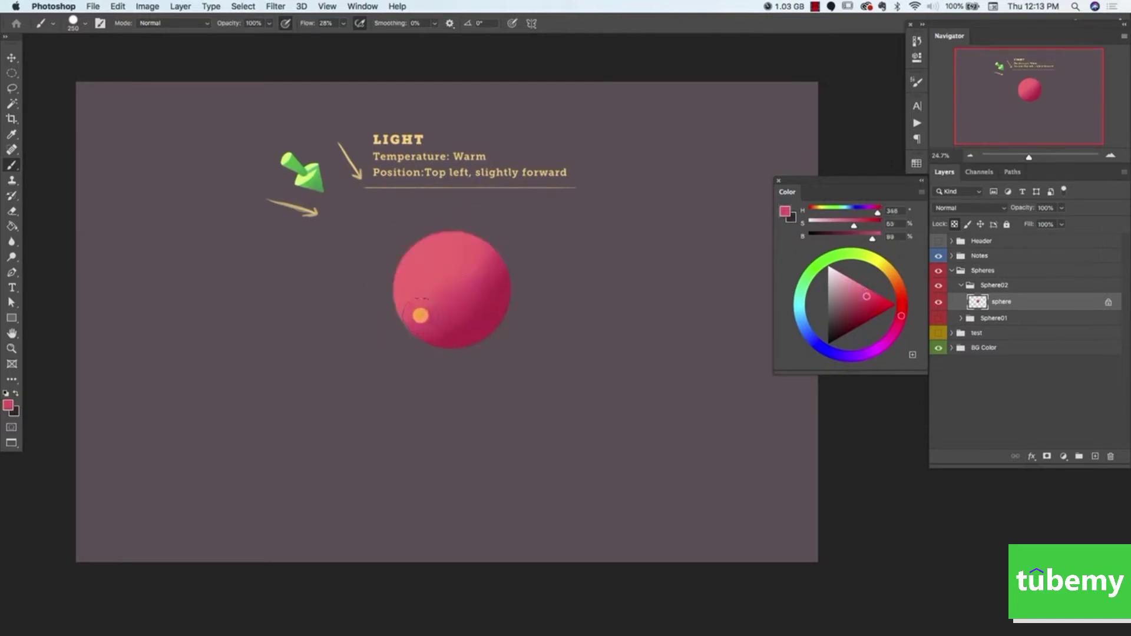
left_click(415, 291, "alt")
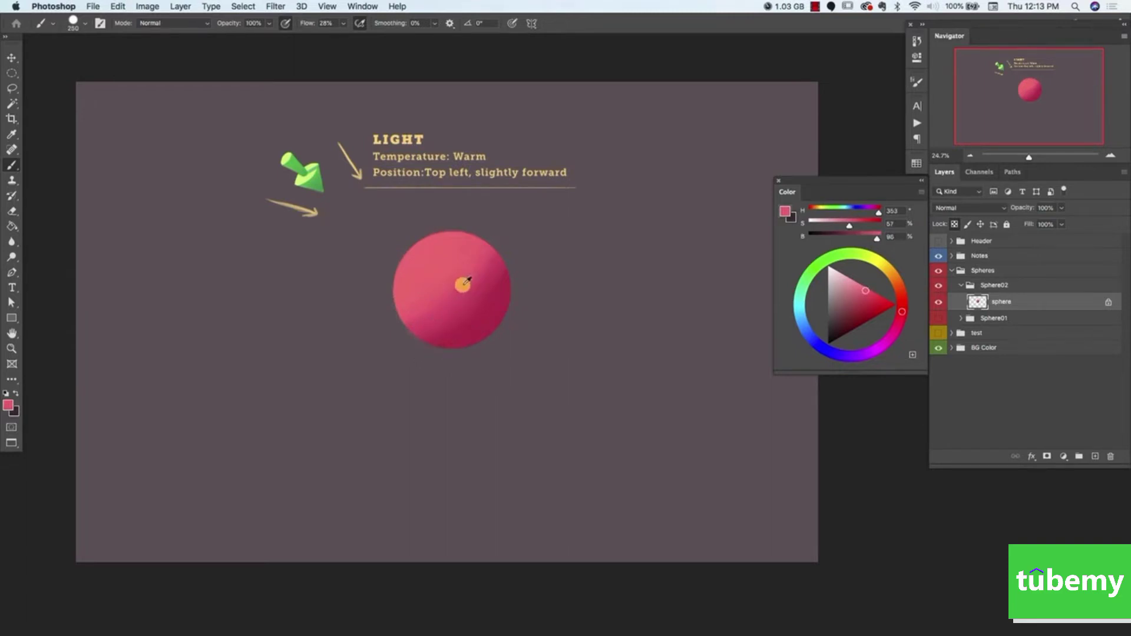
- Alternately sample the coral light and the crimson midtone near the sphere's centre and smooth the transition between them
left_click(445, 274, "alt")
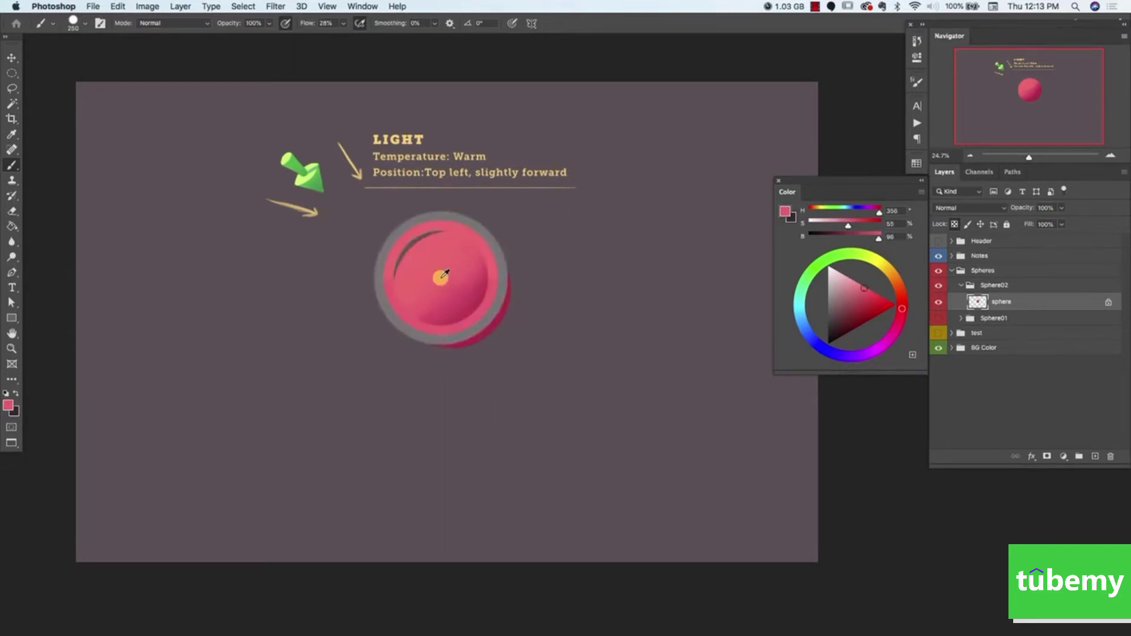
left_click(481, 294, "alt")
left_click(446, 275, "alt")
left_click(479, 294, "alt")
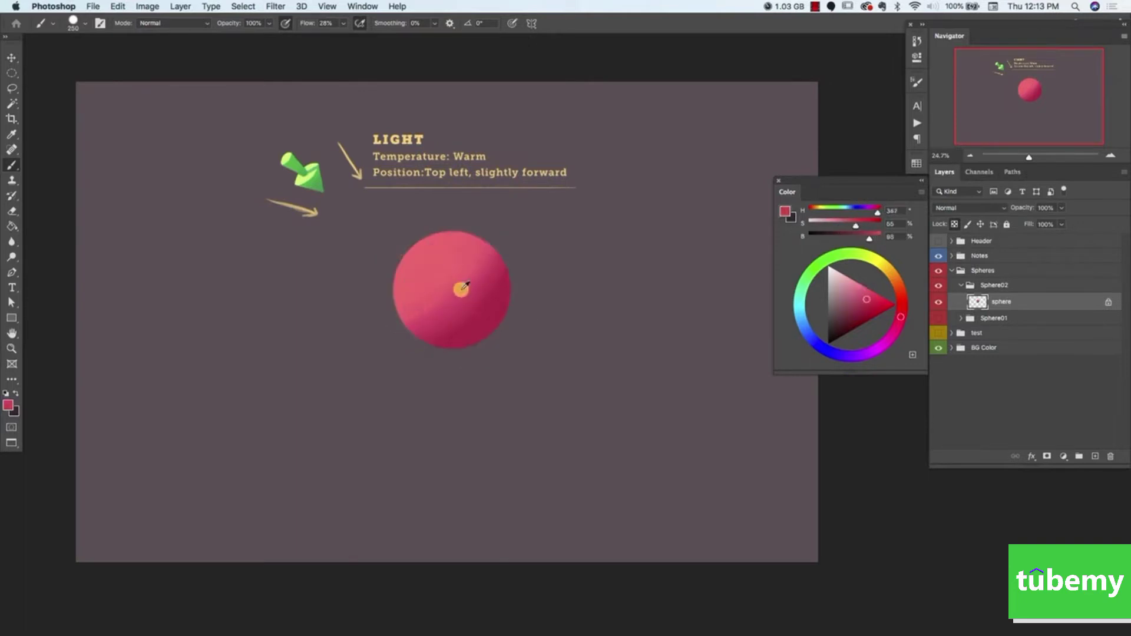
left_click(445, 275, "alt")
left_click(475, 294, "alt")
left_click(438, 266, "alt")
left_click(473, 294, "alt")
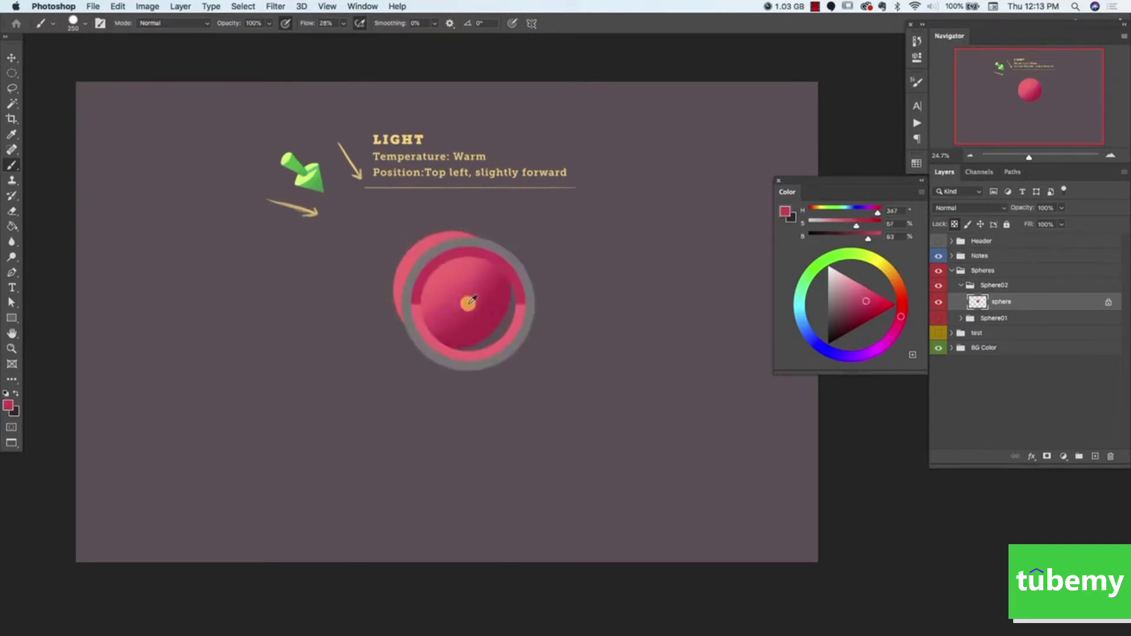
left_click(453, 291, "alt")
left_click(432, 278, "alt")
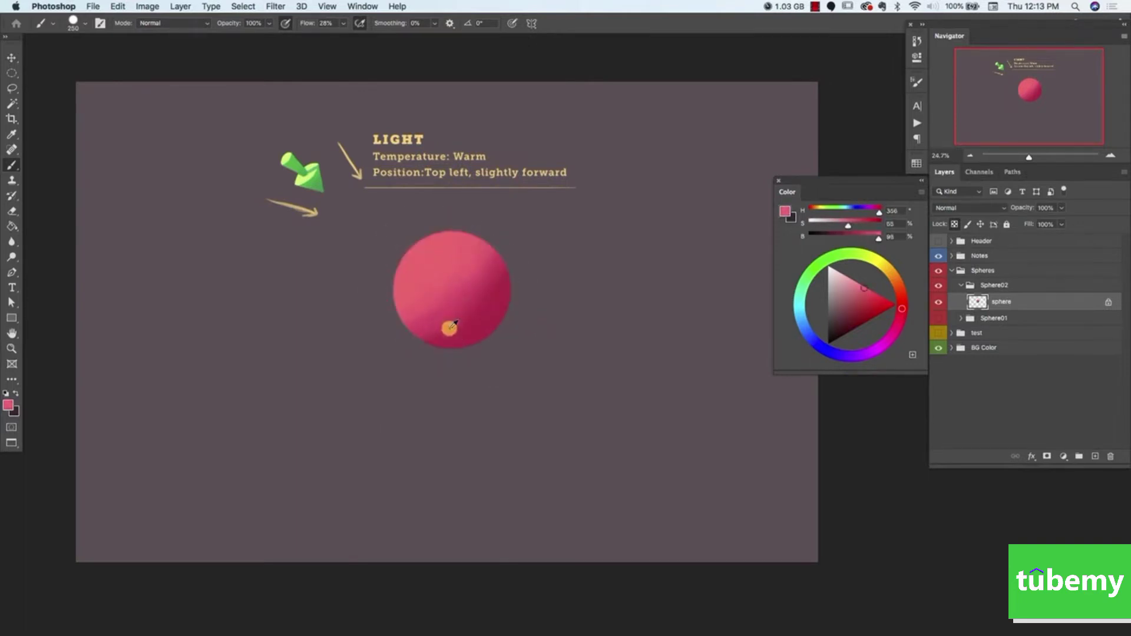
- Refine the gradient towards the sphere's lower-right shadow with dark and middle tones sampled from it
left_click(453, 326, "alt")
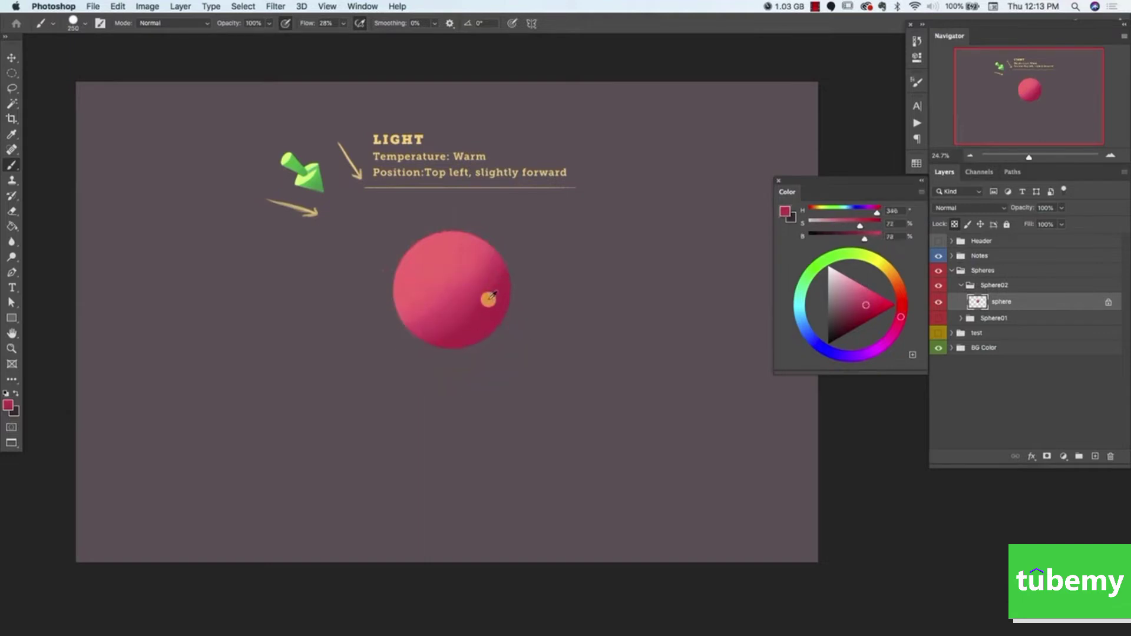
left_click(441, 302, "alt")
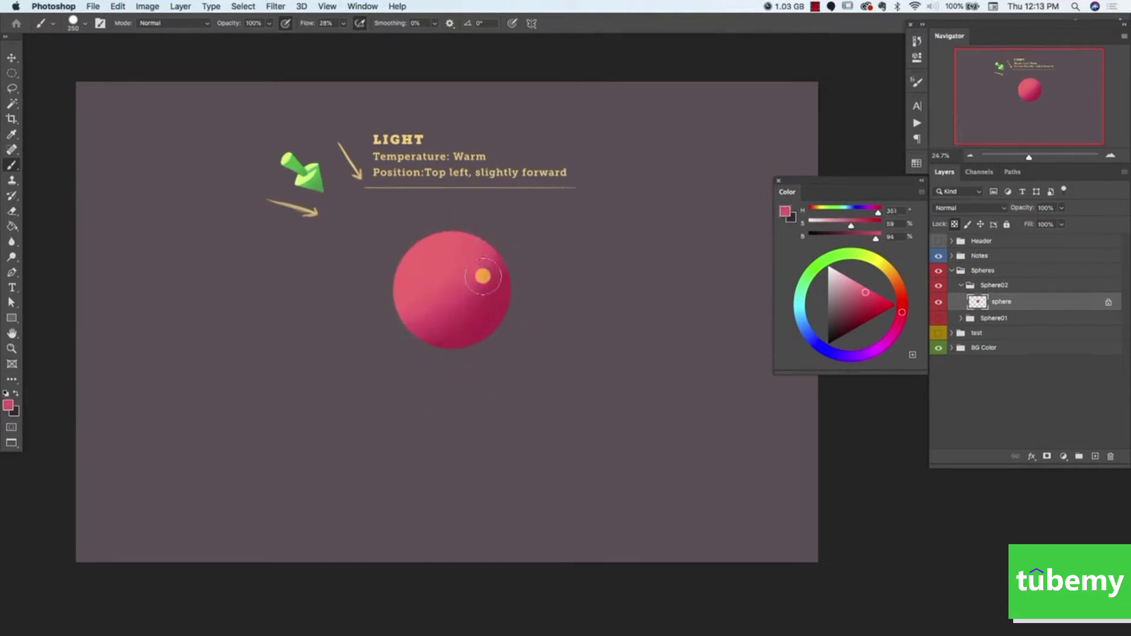
left_click(469, 298, "alt")
left_click(457, 304, "alt")
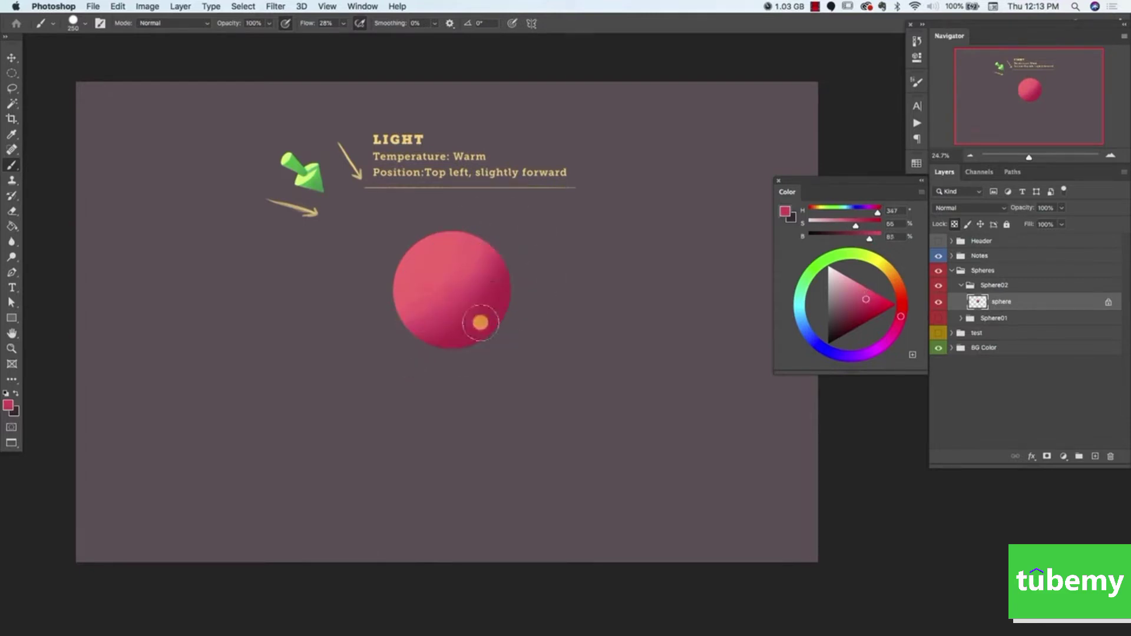
left_click(498, 308, "alt")
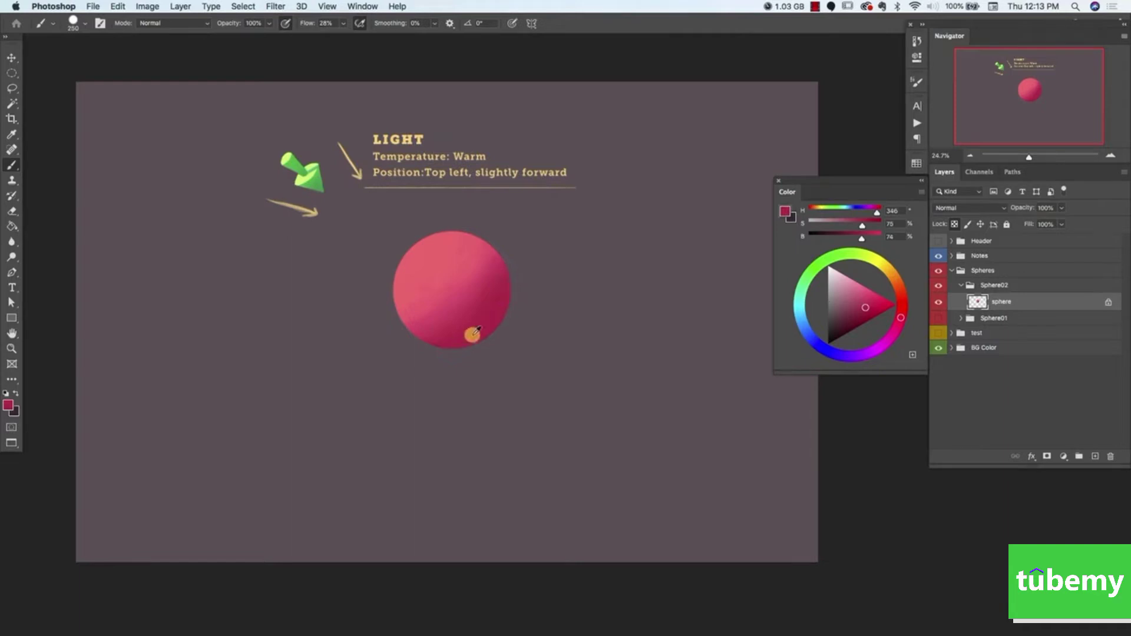
left_click(508, 284, "alt")
left_click(509, 292, "alt")
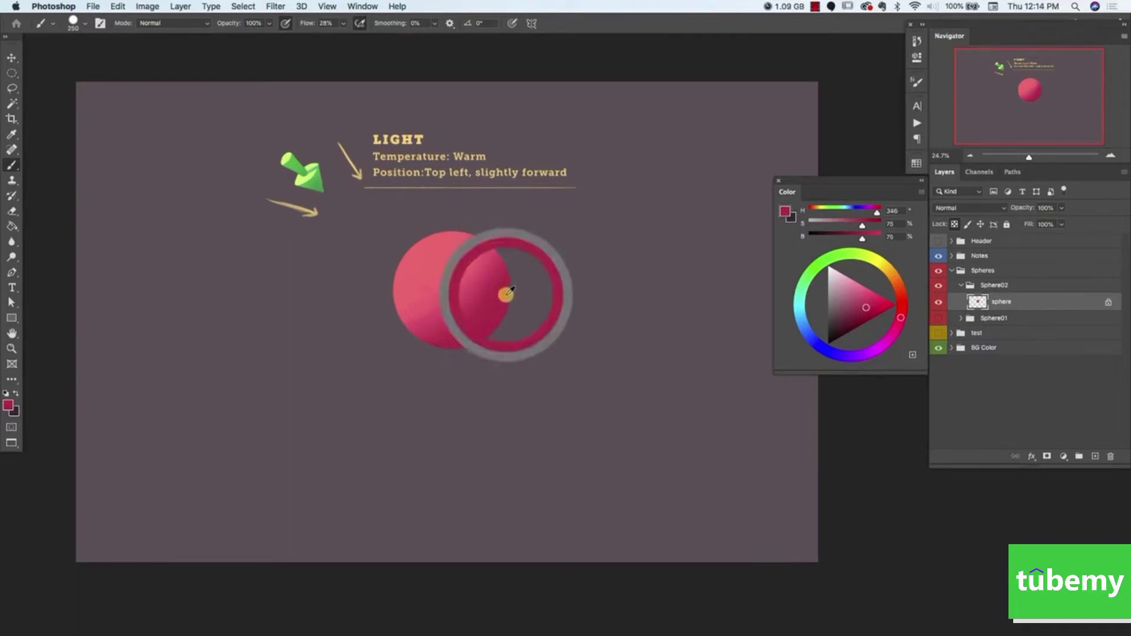
left_click(804, 324)
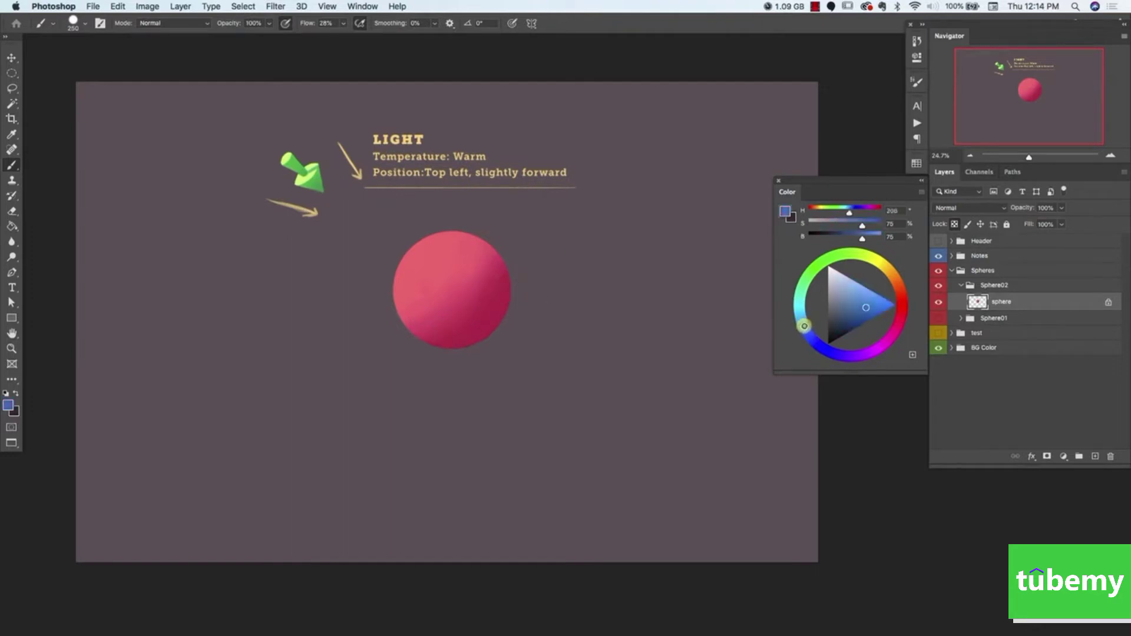
left_click_drag(858, 301, 857, 297)
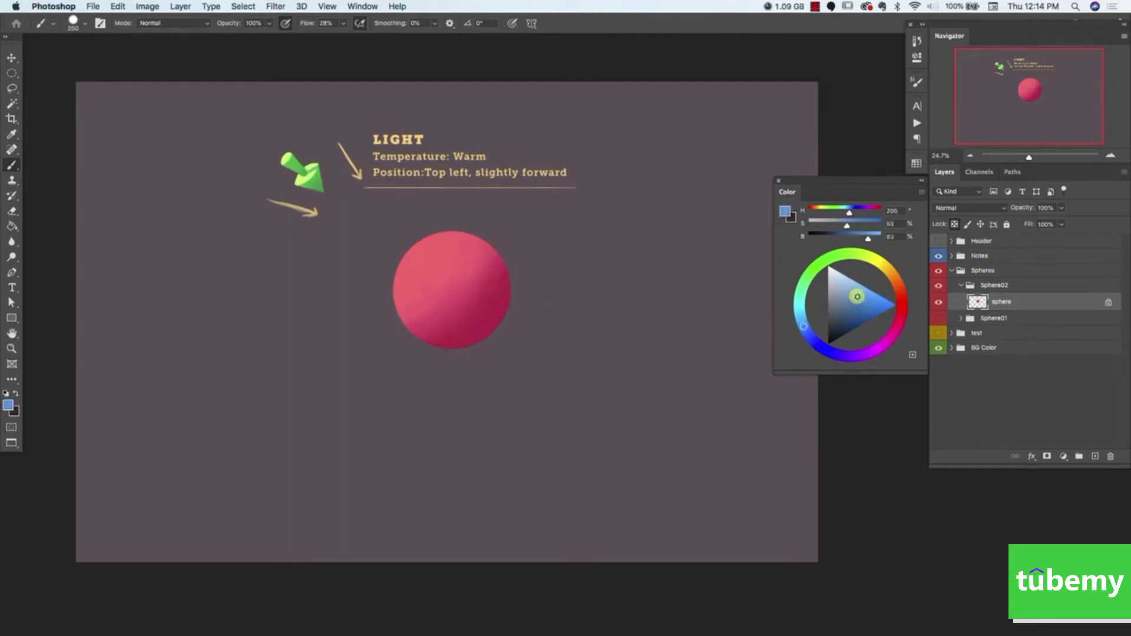
- Shift the crimson sampled at the sphere's right edge to a medium blue, paint a 300 px rim of reflected light there, and undo the last stroke
left_click(508, 303, "alt")
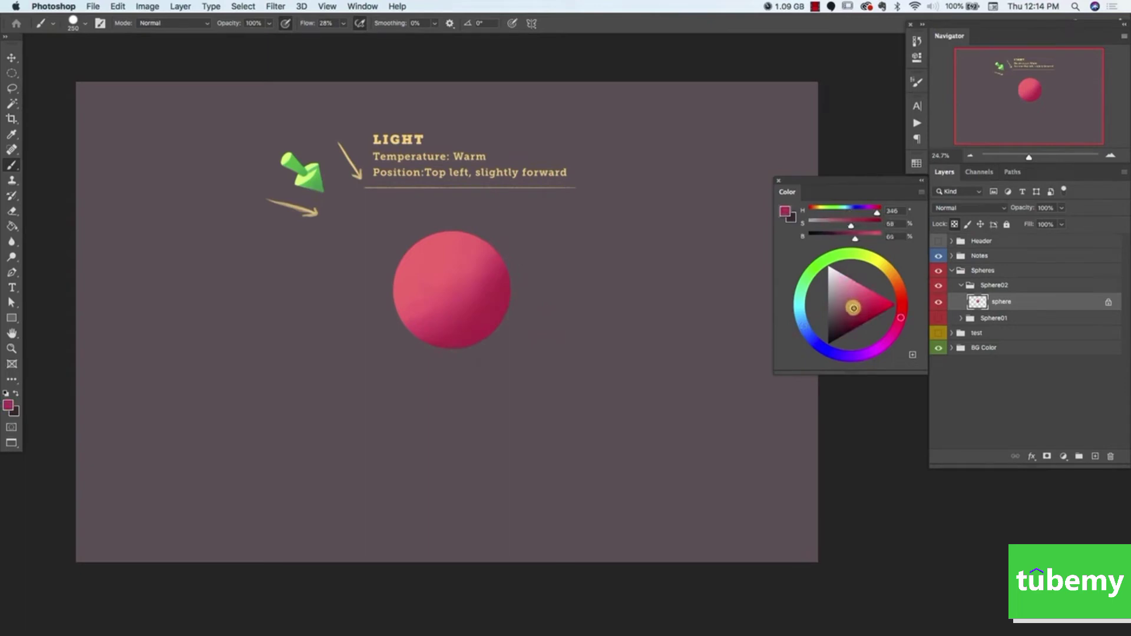
left_click(807, 326)
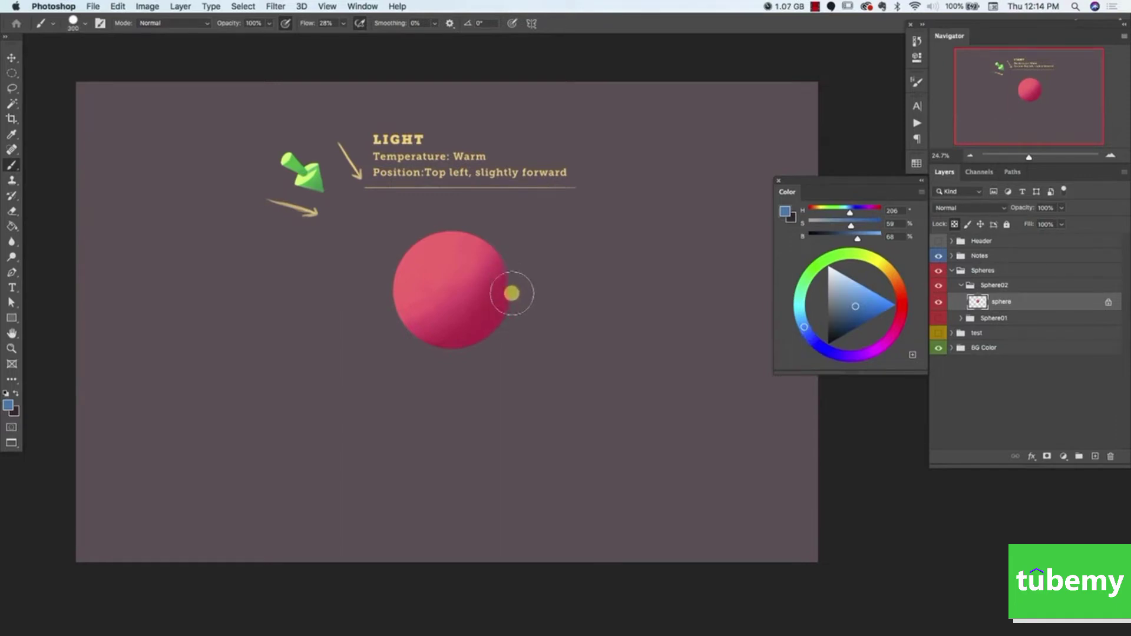
left_click_drag(856, 304, 860, 299)
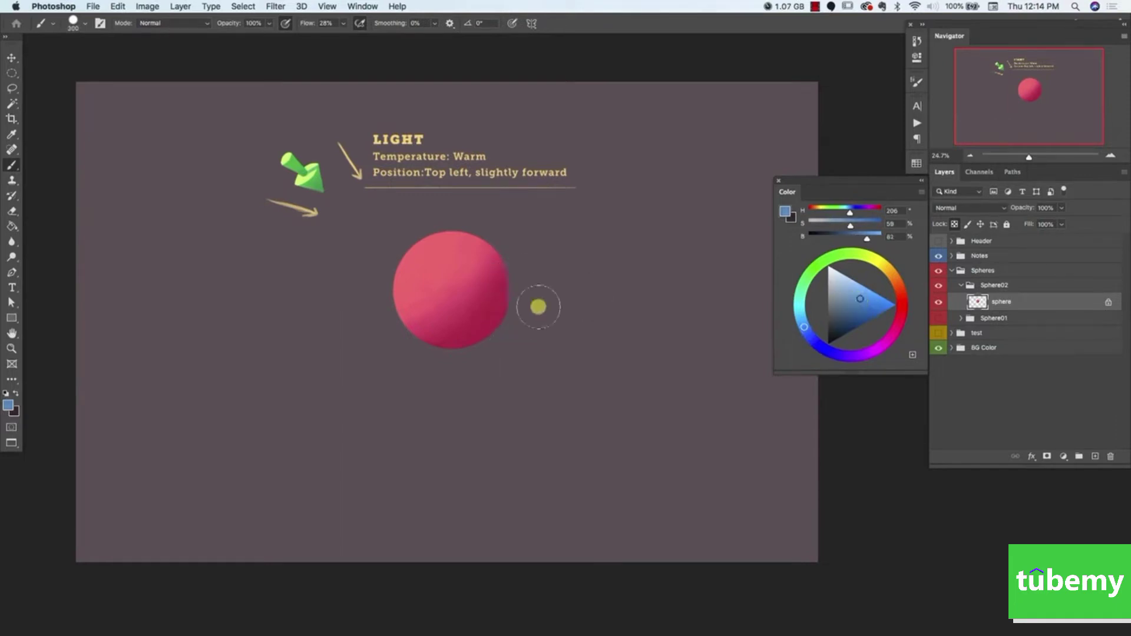
mouse_move(511, 313)
left_mouse_down()
mouse_move(514, 275)
mouse_move(504, 318)
mouse_move(508, 267)
mouse_move(501, 315)
mouse_move(505, 260)
mouse_move(507, 300)
left_mouse_up()
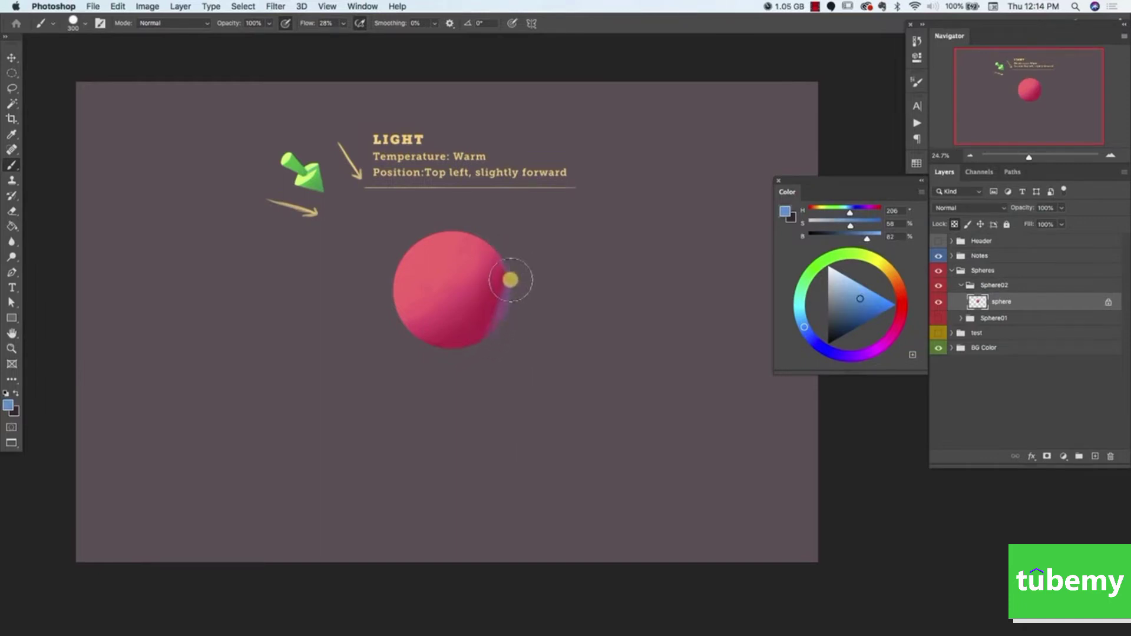
key("super+z")
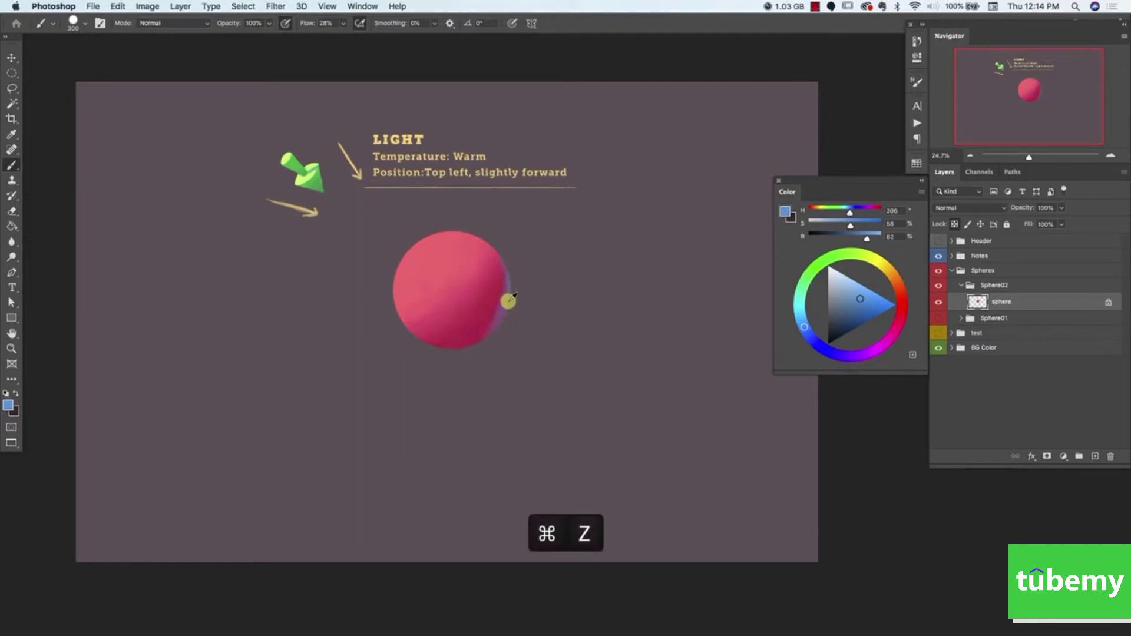
- Blend the blue rim into the sphere's right side with violet sampled from the rim and crimson from the adjoining shadow
left_click(508, 301, "alt")
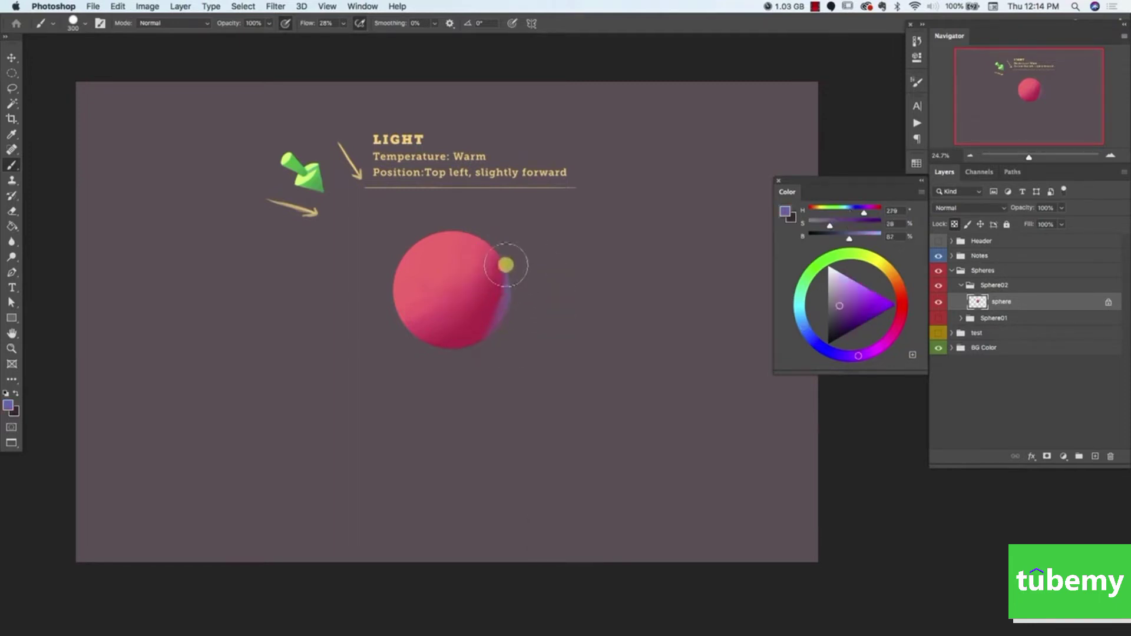
left_click(489, 318, "alt")
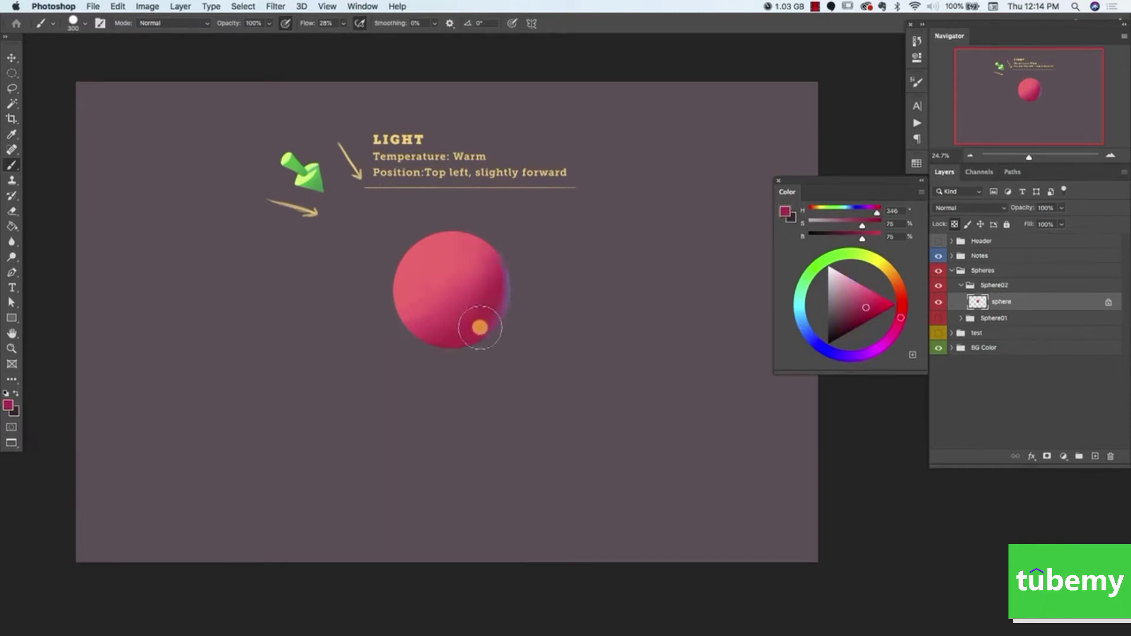
left_click(507, 290, "alt")
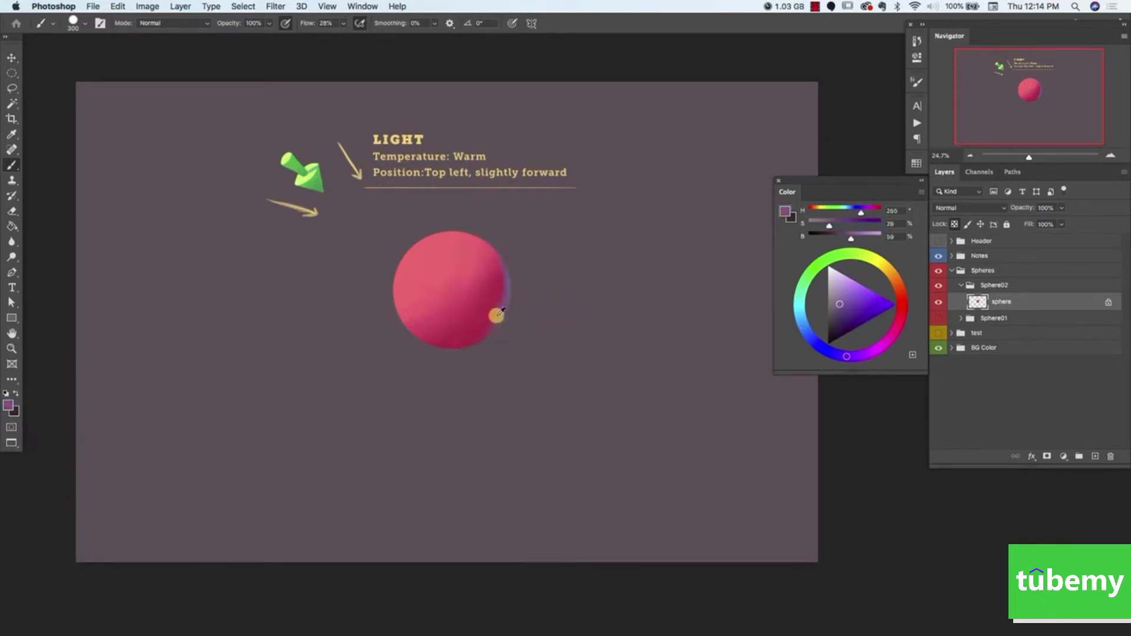
left_click(502, 310, "alt")
left_click(508, 295, "alt")
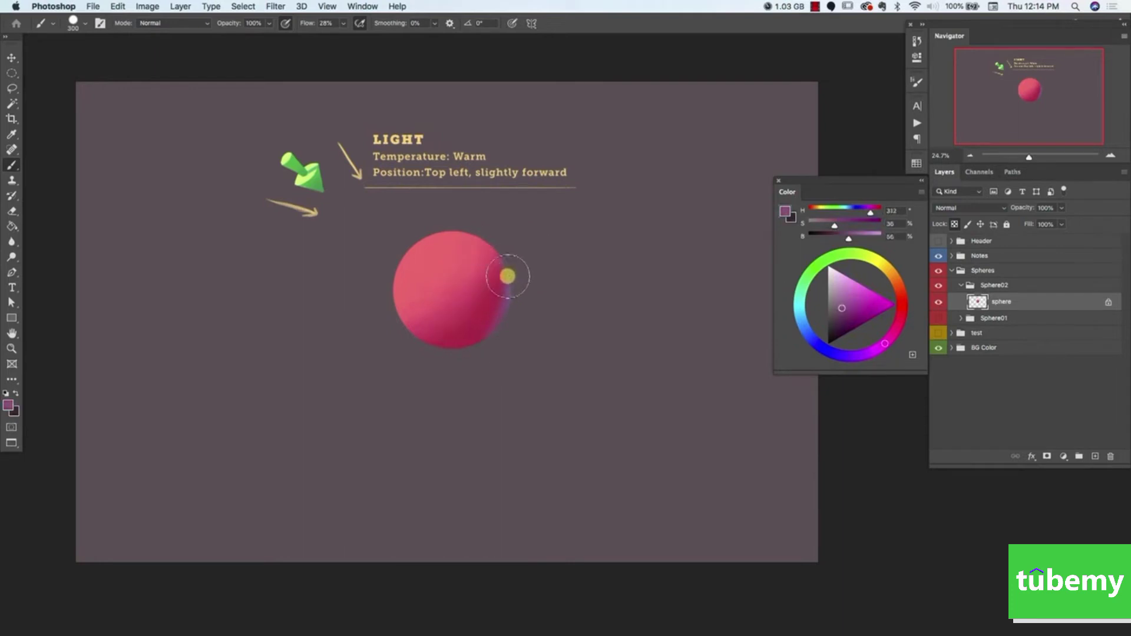
left_click(506, 295, "alt")
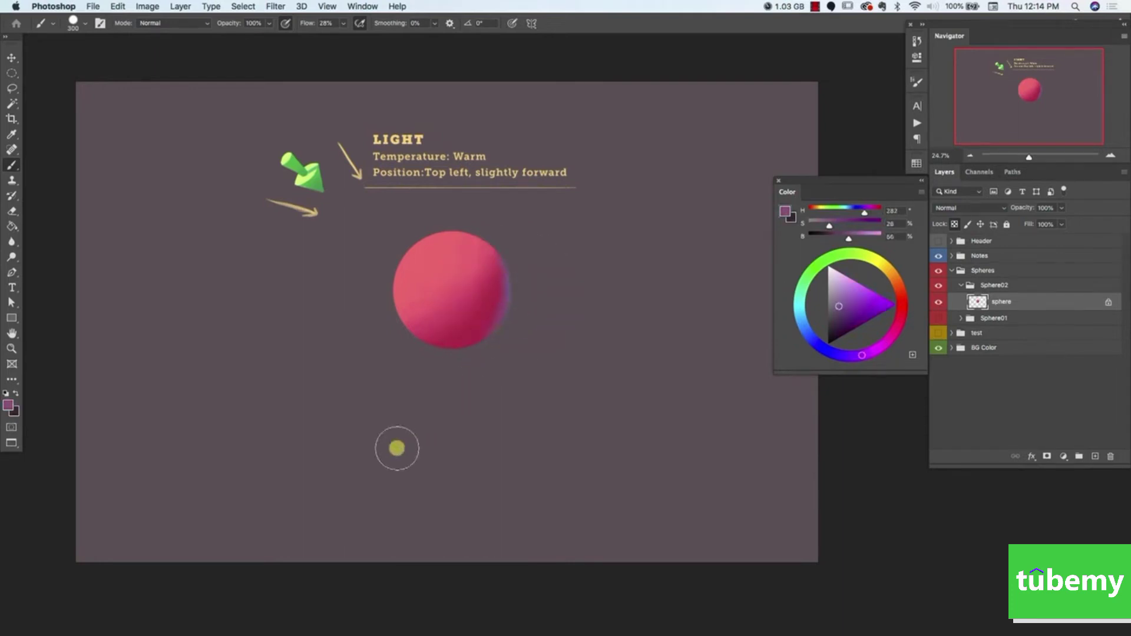
- Strengthen and soften the violet rim down to the sphere's lower-right edge with purple and magenta tones sampled along it
left_click(510, 297, "alt")
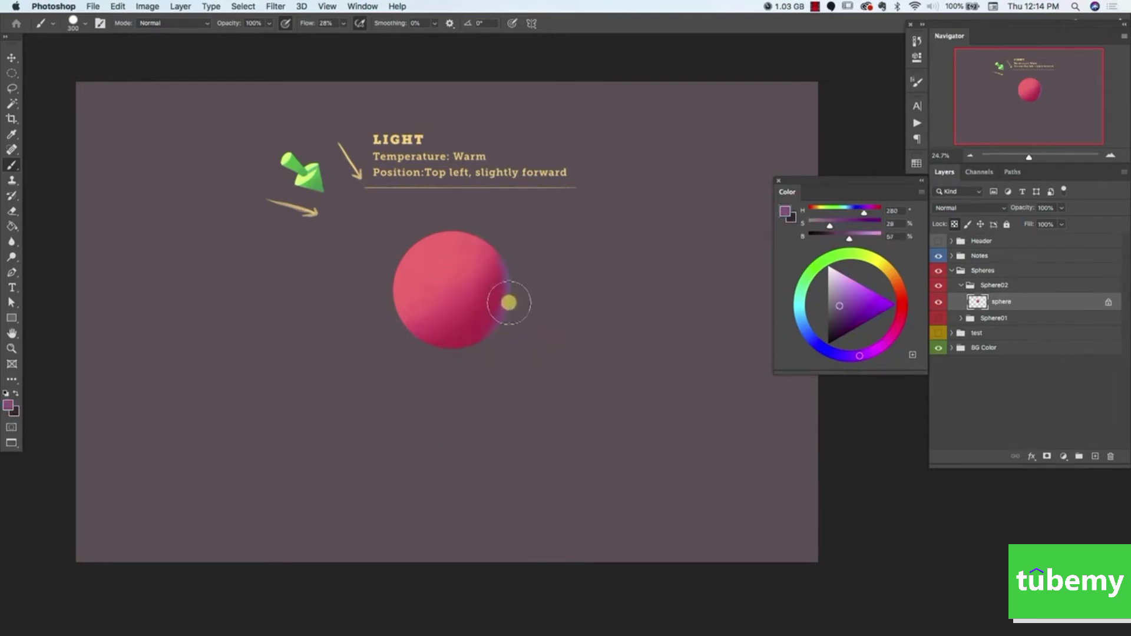
left_click(496, 317, "alt")
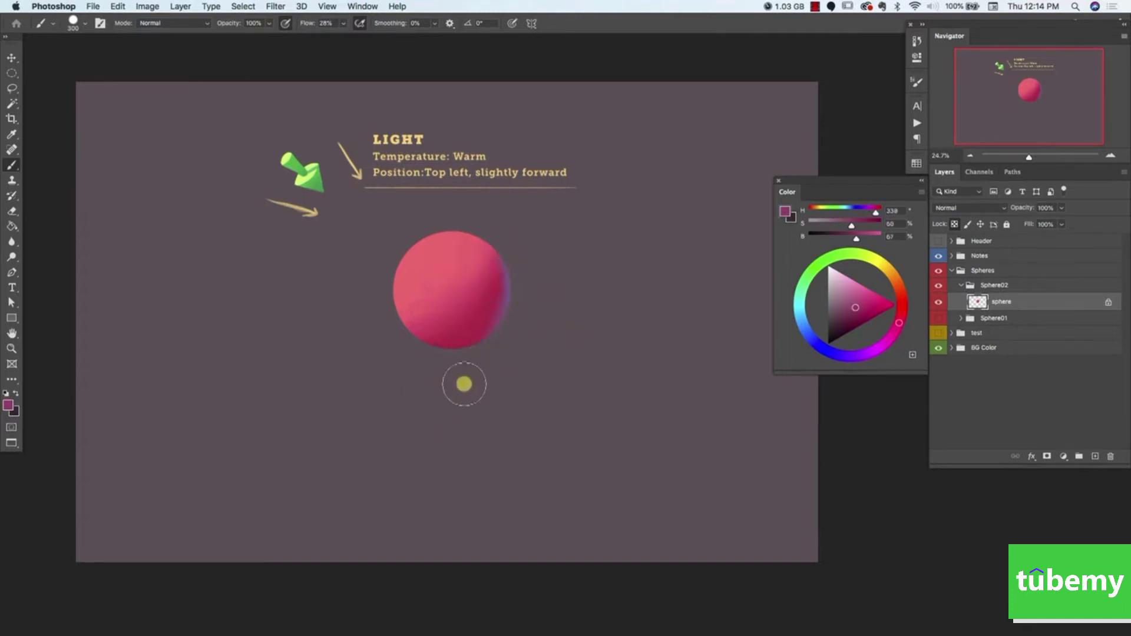
left_click(506, 296, "alt")
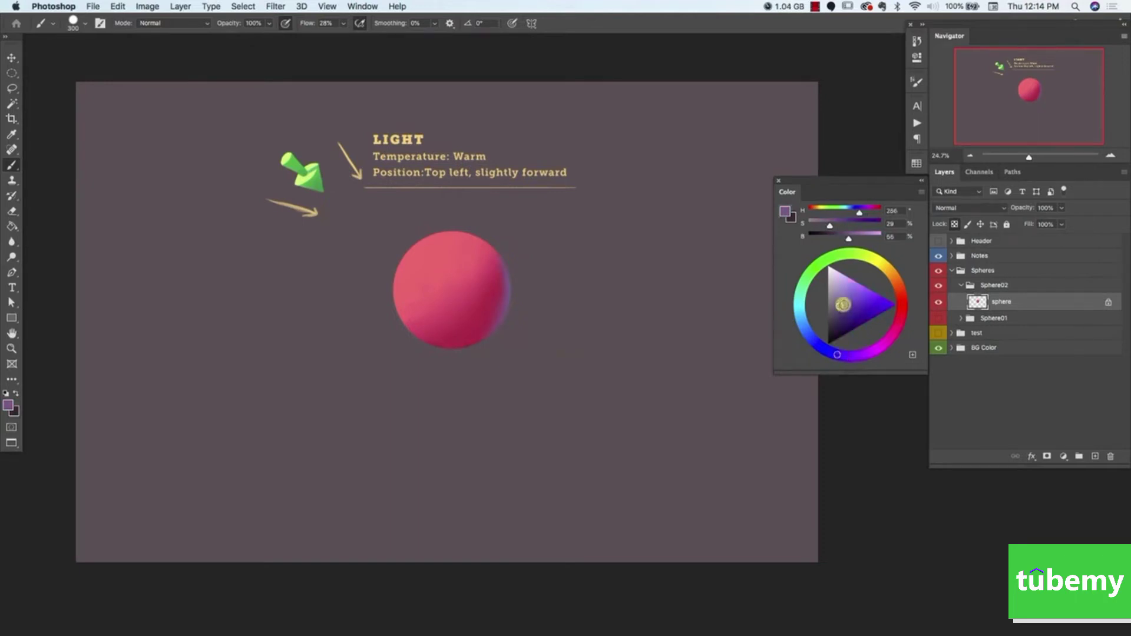
mouse_move(513, 287)
left_mouse_down()
mouse_move(499, 327)
mouse_move(510, 300)
left_mouse_up()
left_click(504, 306, "alt")
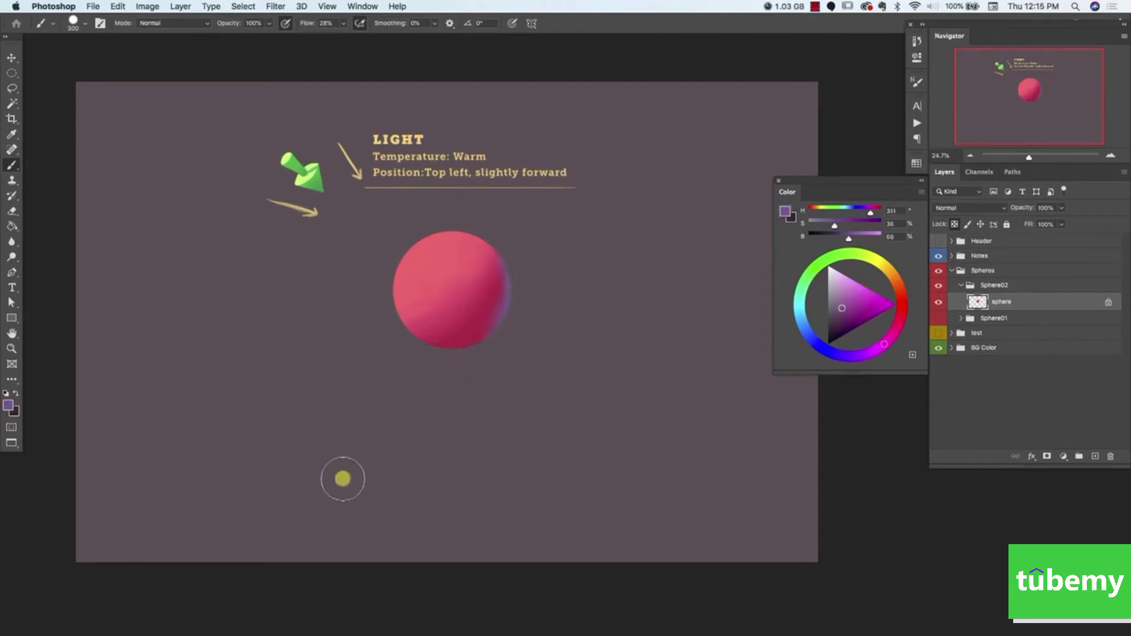
mouse_move(511, 318)
left_mouse_down()
mouse_move(506, 253)
mouse_move(460, 351)
mouse_move(508, 292)
mouse_move(489, 329)
mouse_move(511, 307)
left_mouse_up()
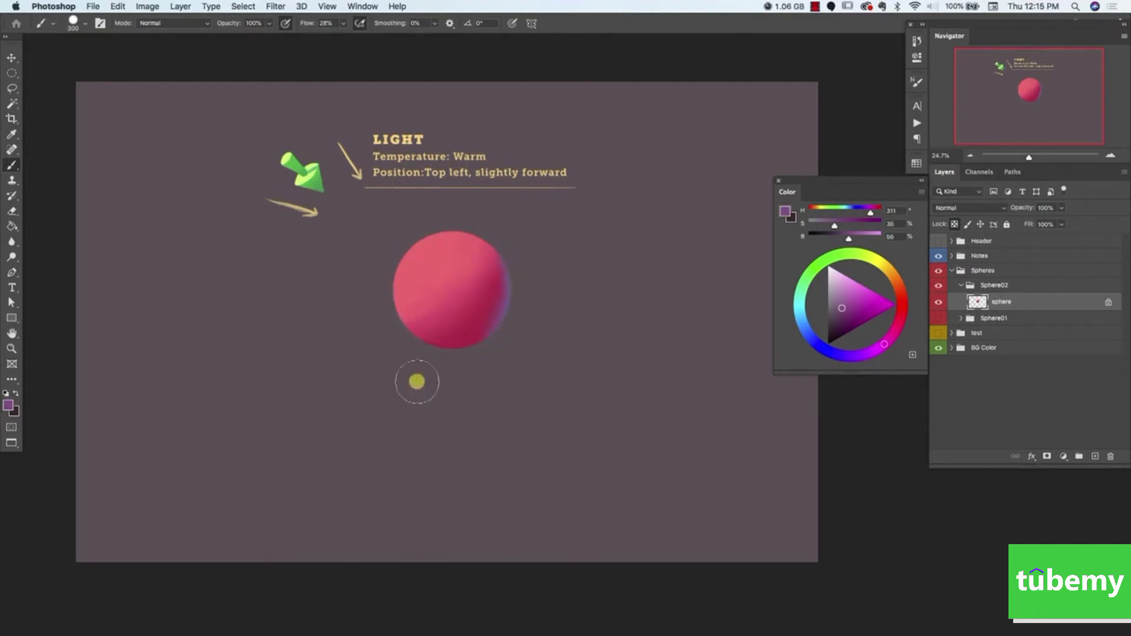
- Sample the tone between light and shadow, shift it to a bright red (H 0, S 67, B 100), and warm that transition with a 400 px brush
left_click(481, 291, "alt")
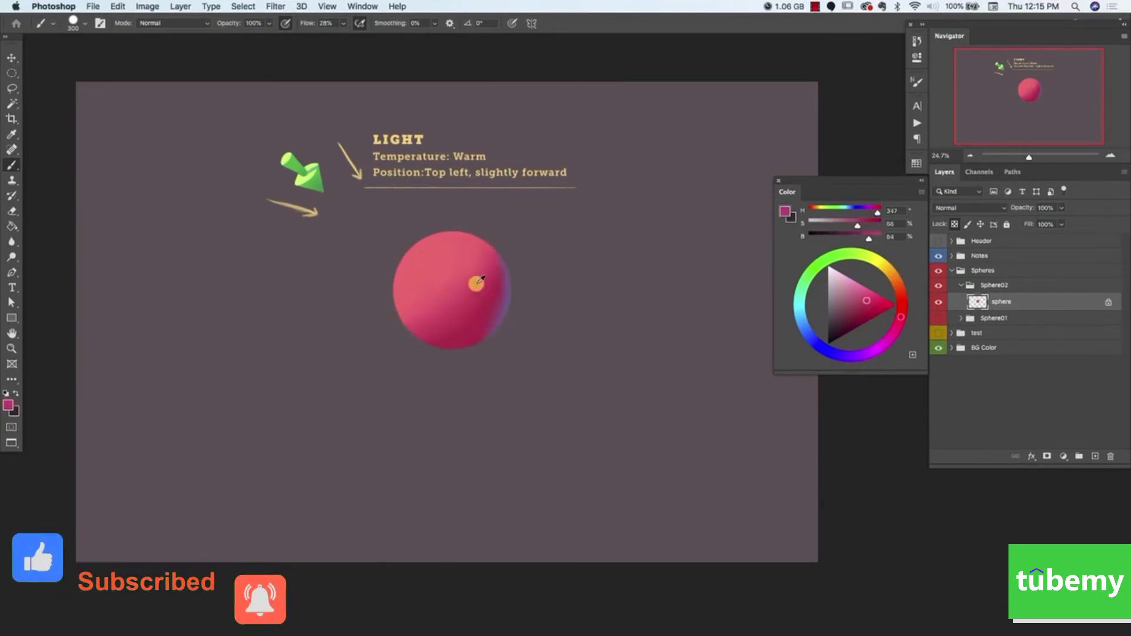
left_click(472, 284, "alt")
left_click(874, 293)
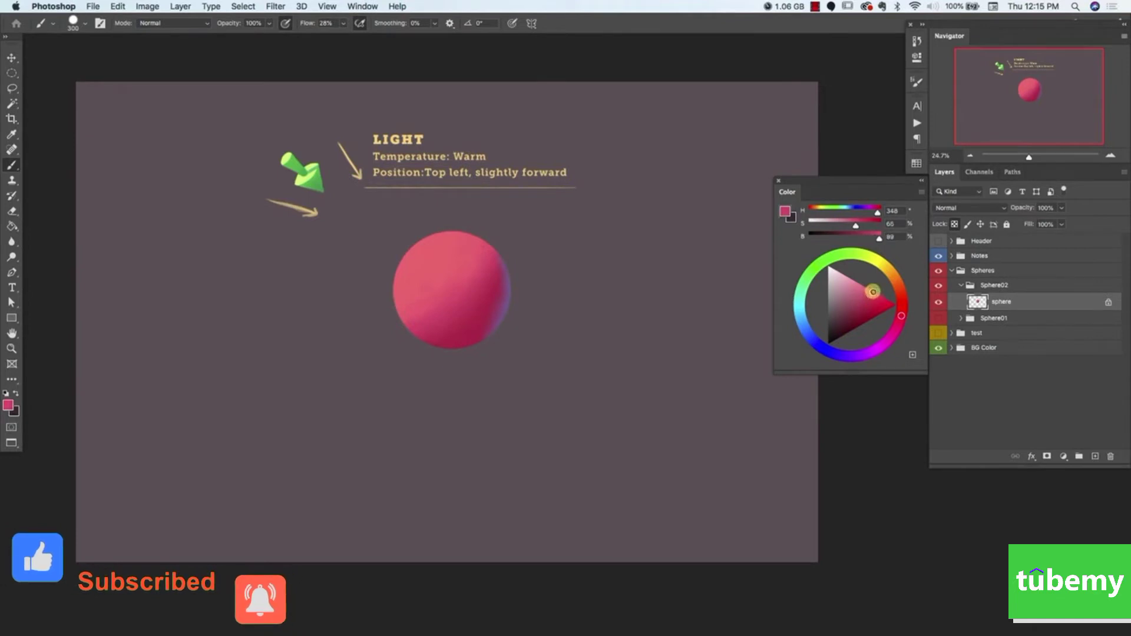
left_click(902, 306)
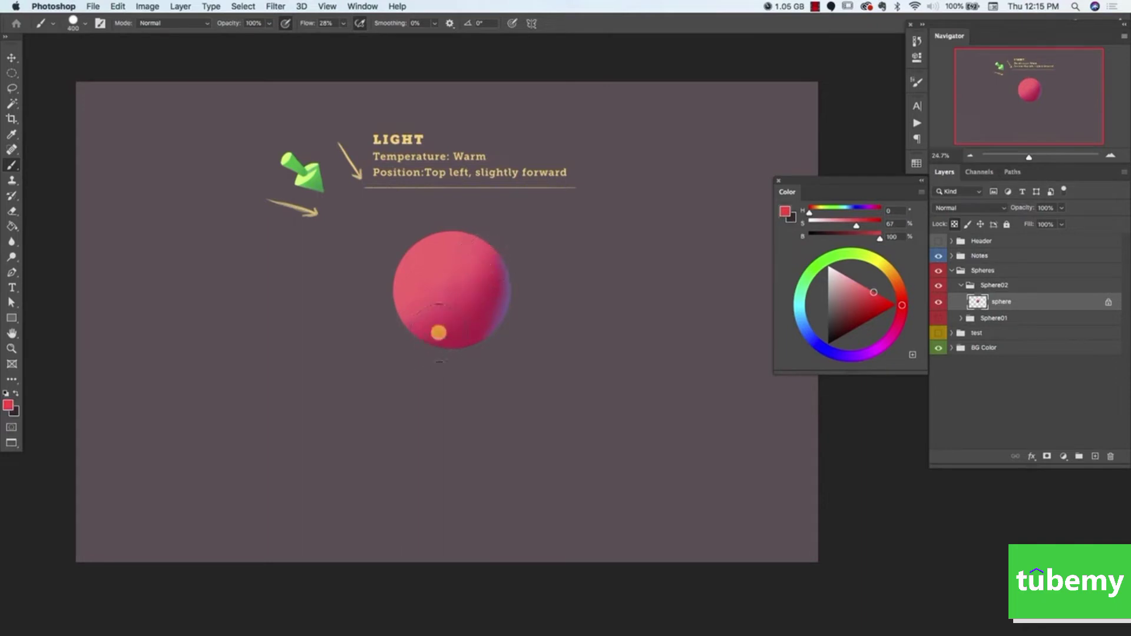
- Sample the warm red near the sphere's centre and brush it diagonally along the border between light and shadow, from lower left to upper right
left_click(448, 301, "alt")
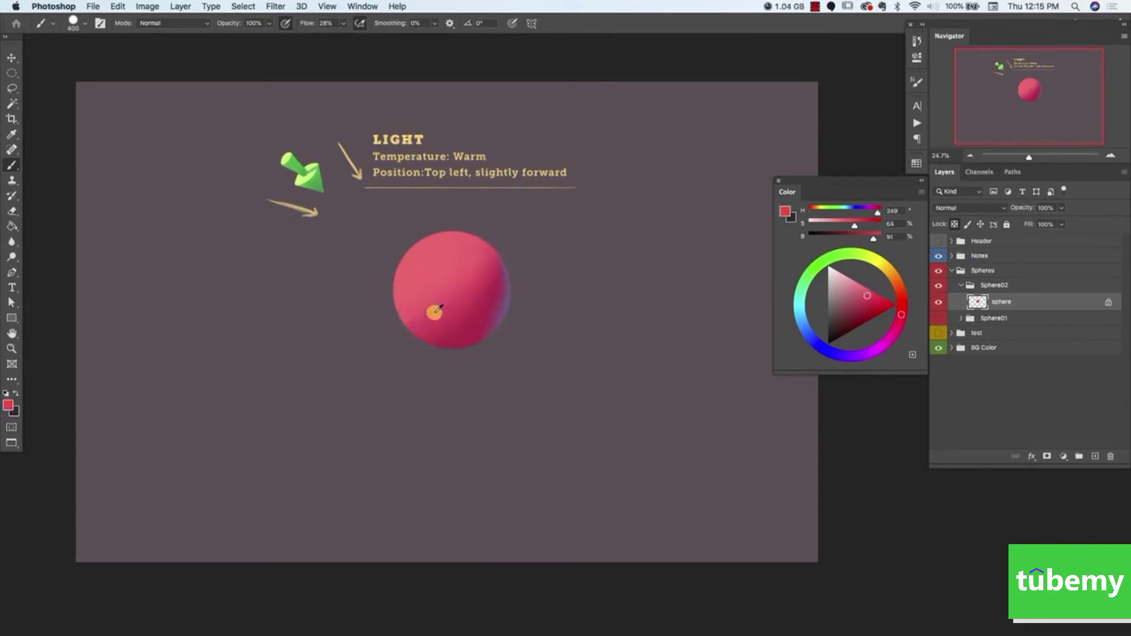
left_click_drag(440, 307, 493, 265)
mouse_move(460, 308)
left_mouse_down()
mouse_move(493, 252)
mouse_move(445, 332)
mouse_move(480, 273)
left_mouse_up()
mouse_move(426, 357)
left_mouse_down()
mouse_move(454, 324)
mouse_move(478, 337)
mouse_move(467, 306)
mouse_move(491, 263)
left_mouse_up()
mouse_move(493, 245)
left_mouse_down()
mouse_move(479, 274)
mouse_move(487, 246)
mouse_move(442, 304)
mouse_move(458, 281)
mouse_move(436, 308)
mouse_move(401, 322)
left_mouse_up()
- Smooth the diagonal transition with red and coral tones sampled from its upper-right part, lower-left part and the sphere's centre
left_click(477, 274, "alt")
left_click(474, 271, "alt")
left_click(433, 304, "alt")
left_click(423, 312, "alt")
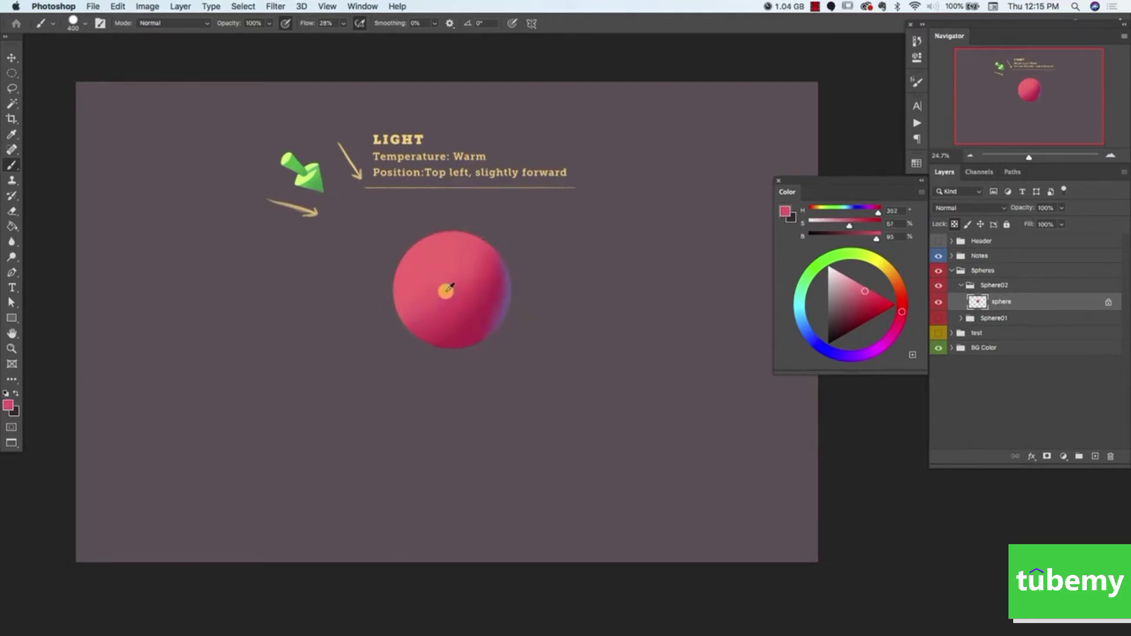
left_click(449, 288, "alt")
- Darken the crimson sampled at the sphere's base to maroon (H 337, S 96, B 28) and paint the bottom edge with a 175 px brush
left_click(446, 341, "alt")
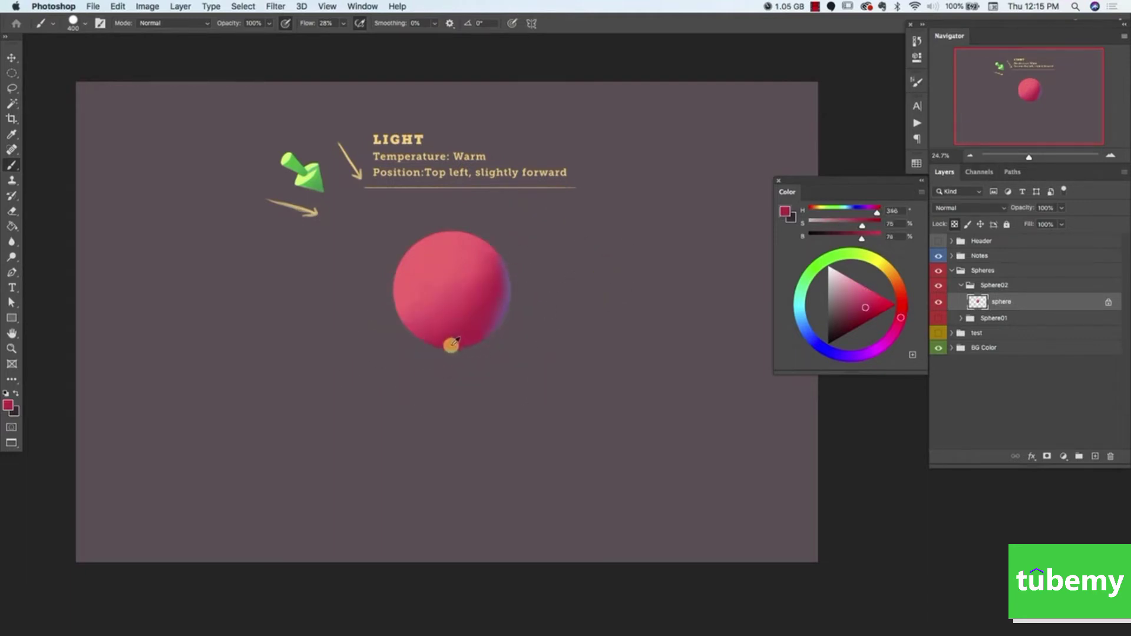
left_click(856, 321)
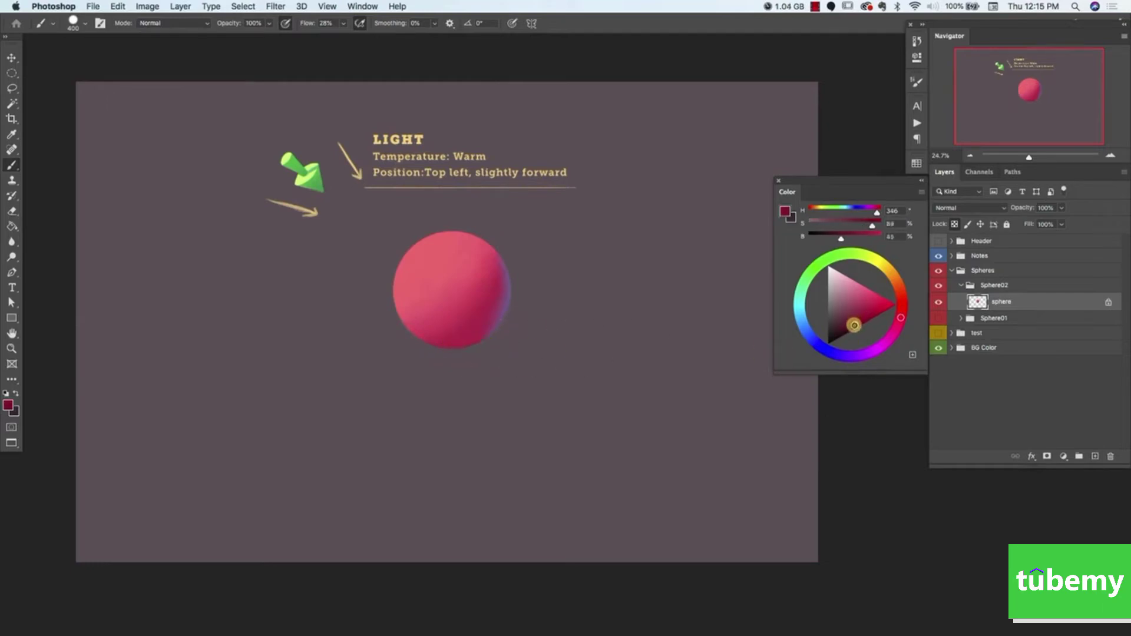
left_click_drag(855, 325, 848, 331)
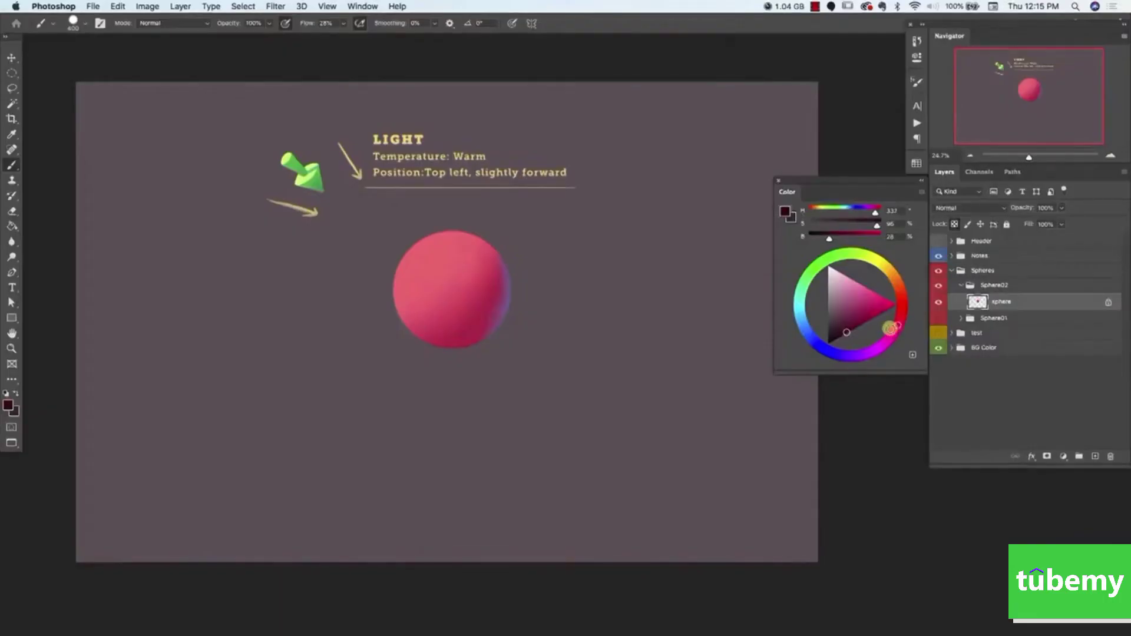
key("bracketleft")
key("bracketleft")
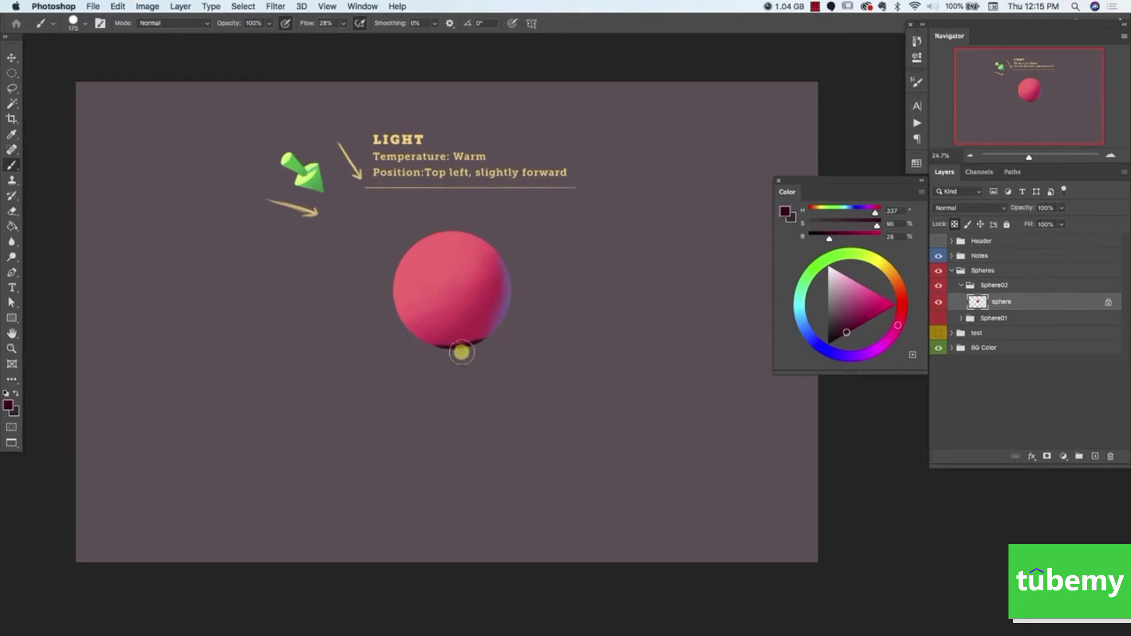
- Blend the dark bottom edge upward into the crimson with smaller brushes and intermediate maroon tones sampled around it
left_click(853, 323)
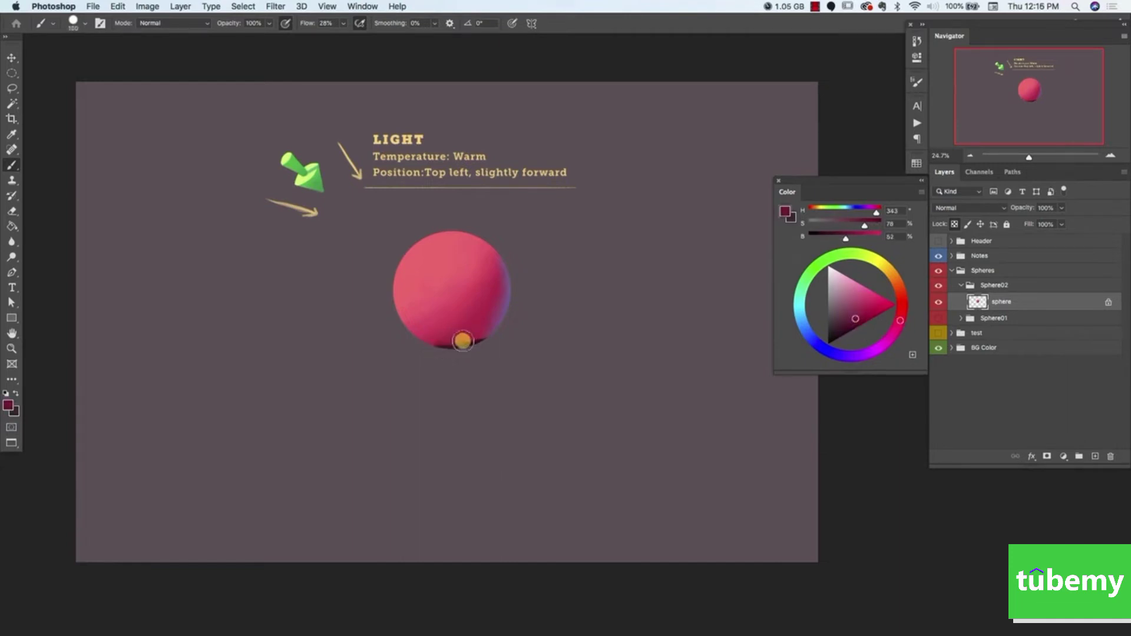
left_click(462, 345, "alt")
left_click(454, 345, "alt")
left_click(433, 341, "alt")
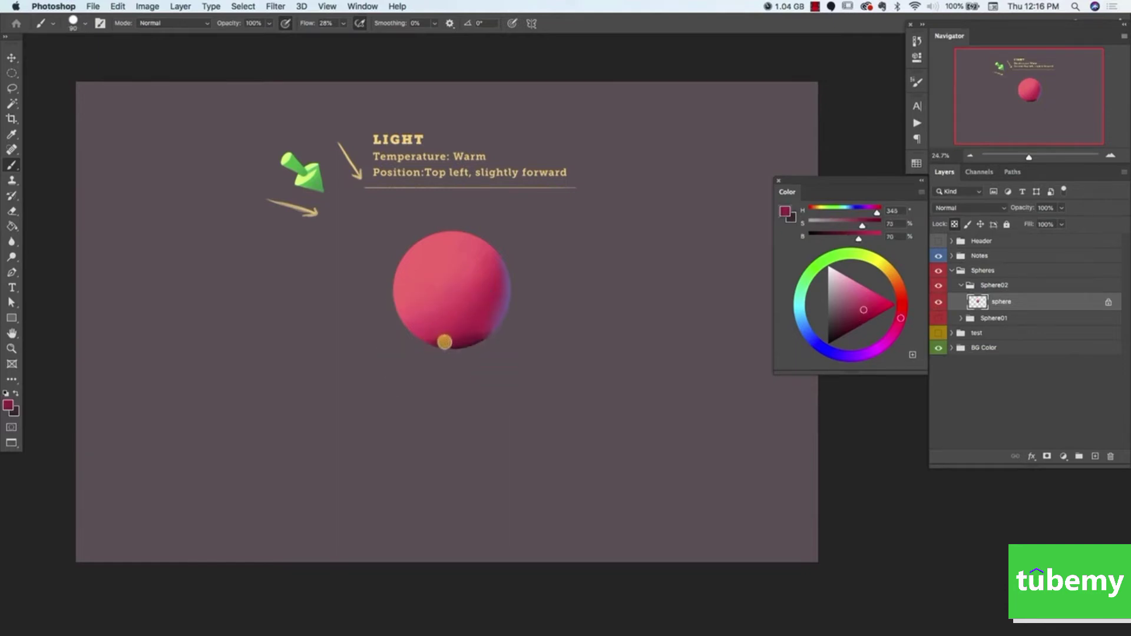
left_click(436, 342, "alt")
left_click(453, 334, "alt")
left_click(438, 336, "alt")
left_click(455, 335, "alt")
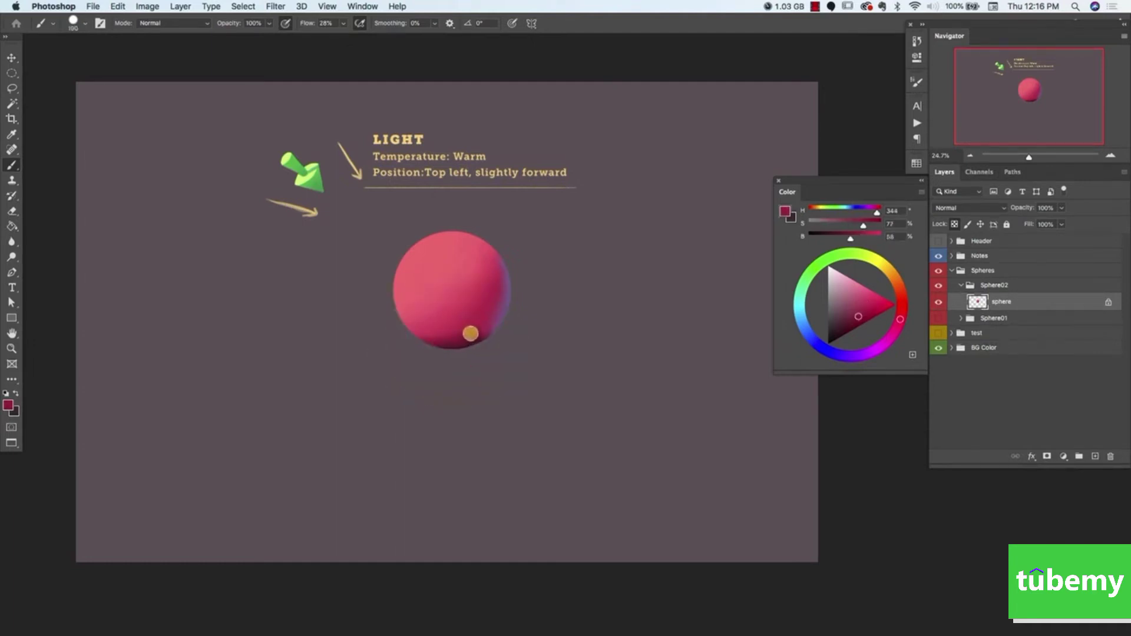
- Extend the dark crimson along the sphere's lower-right edge below the violet rim and blend it back across the lower shadow
left_click_drag(460, 335, 497, 320)
left_click(491, 329, "alt")
left_click(493, 328, "alt")
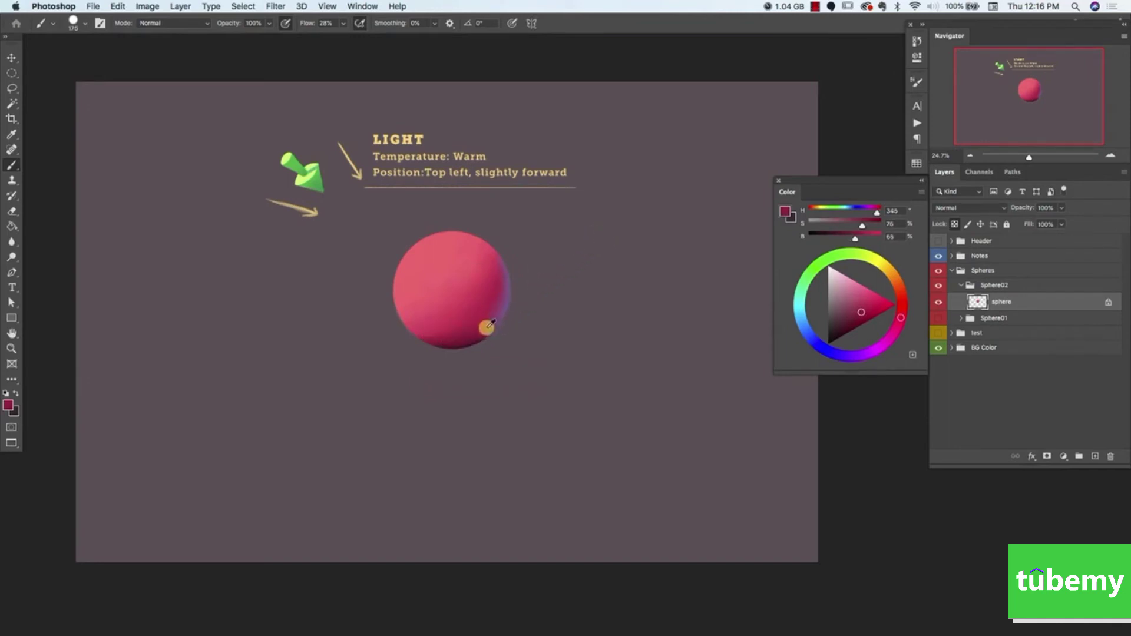
left_click_drag(488, 324, 436, 334)
- Smooth the shadow's lower-left transition into the light with crimson and lighter red tones sampled on both sides of it
left_click(432, 331, "alt")
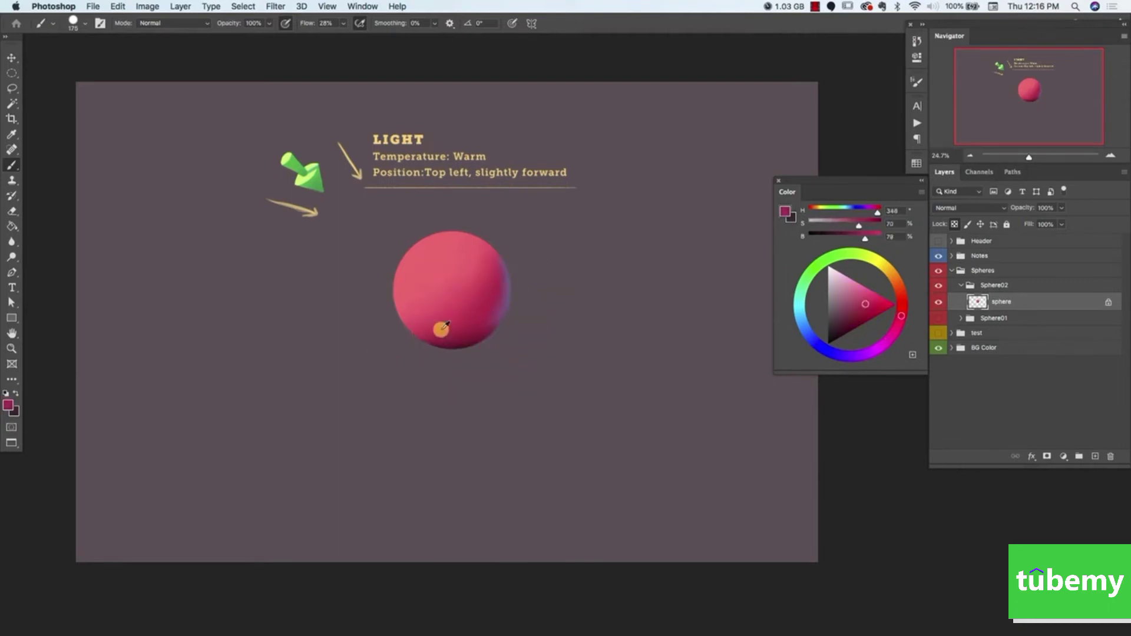
left_click(446, 330, "alt")
left_click(426, 327, "alt")
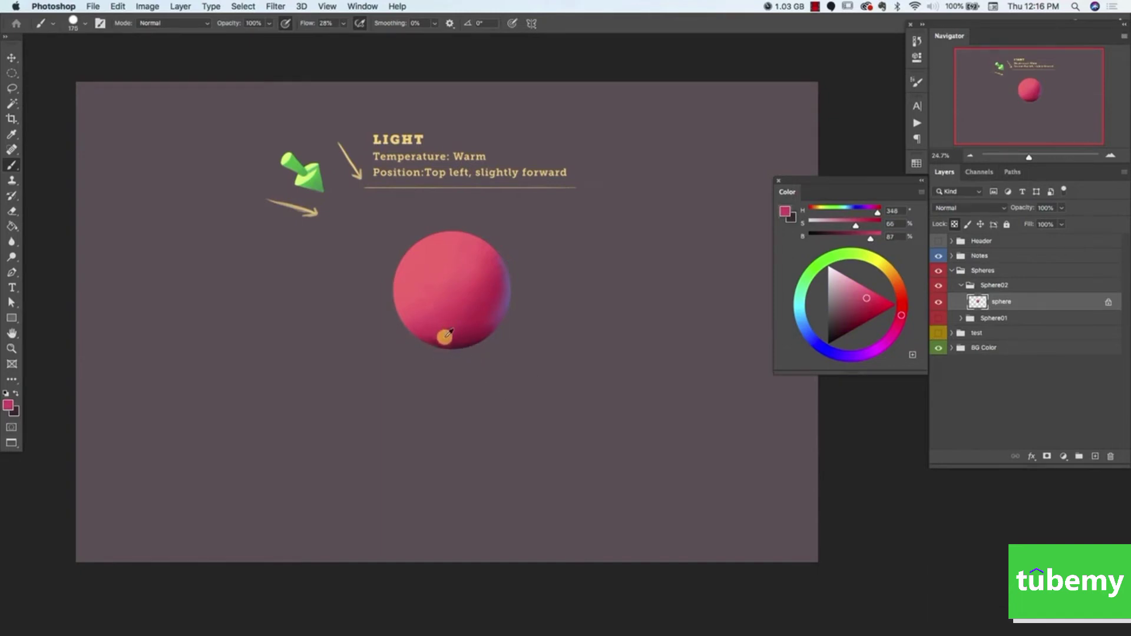
left_click_drag(447, 333, 454, 334)
left_click(427, 337, "alt")
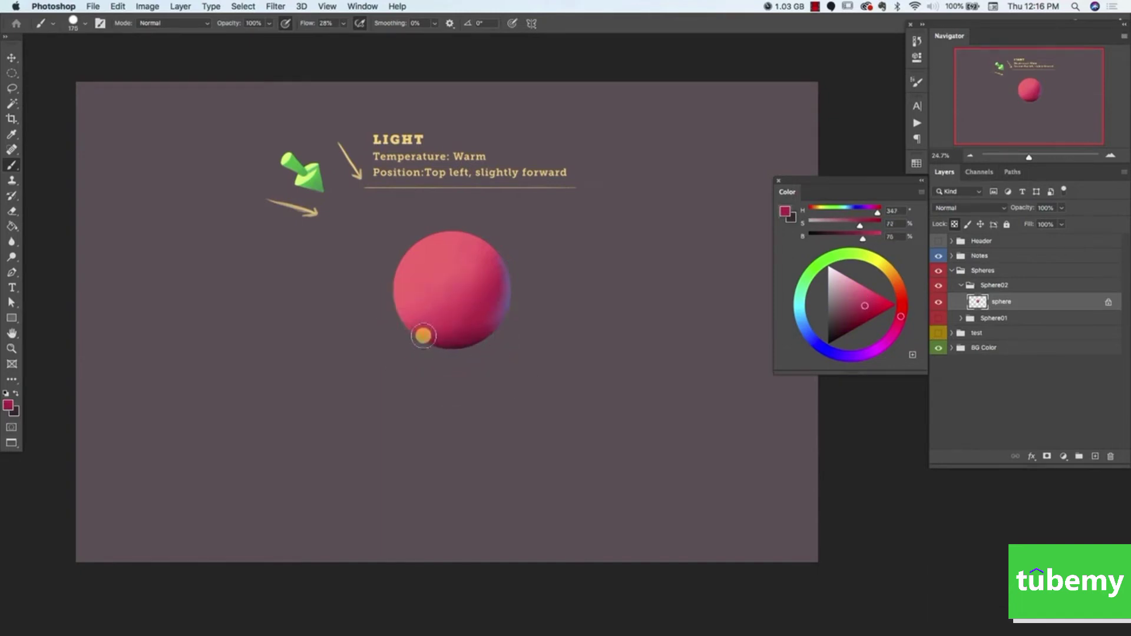
- Mix a dark maroon (H 341, B 44) and deepen the shadow along the sphere's bottom edge
mouse_move(448, 331)
left_mouse_down()
mouse_move(467, 341)
mouse_move(449, 349)
mouse_move(447, 339)
mouse_move(463, 346)
left_mouse_up()
mouse_move(855, 325)
left_mouse_down()
mouse_move(848, 332)
mouse_move(894, 327)
left_mouse_up()
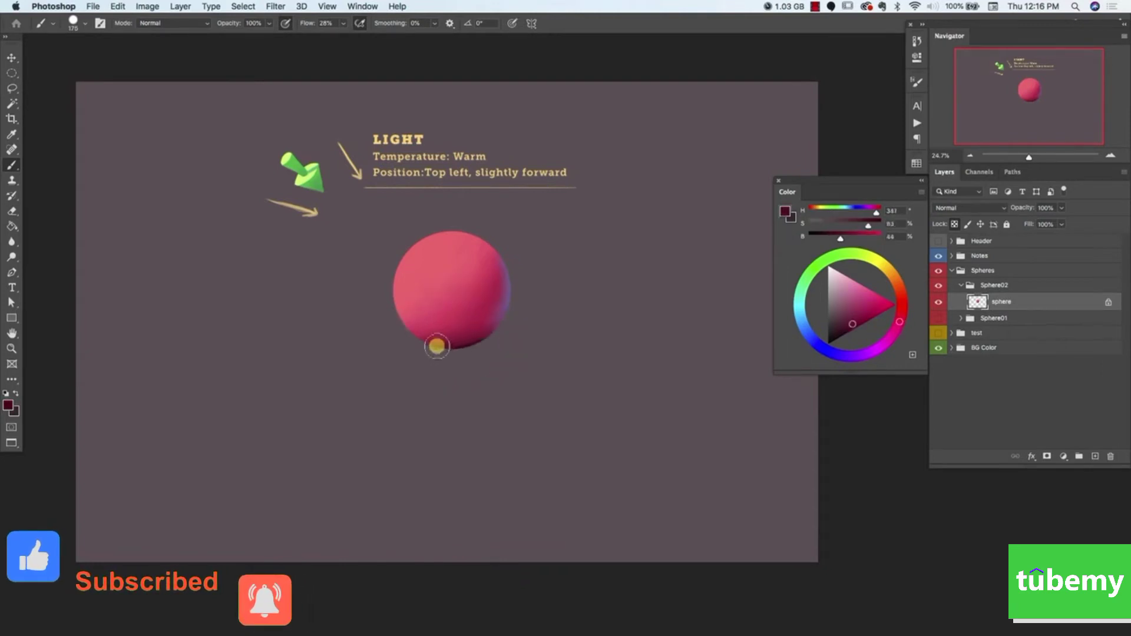
- Mix a deeper maroon (H 340, S 100) from the sampled shadow color and darken the sphere's bottom edge with it
left_click_drag(461, 339, 467, 340)
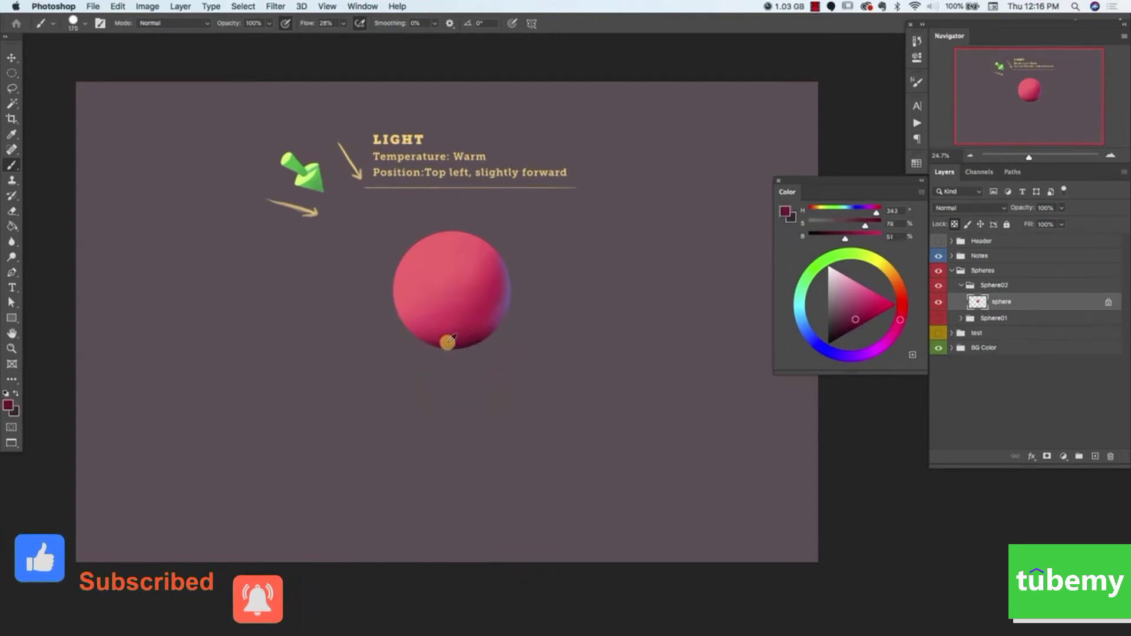
left_click(471, 345, "alt")
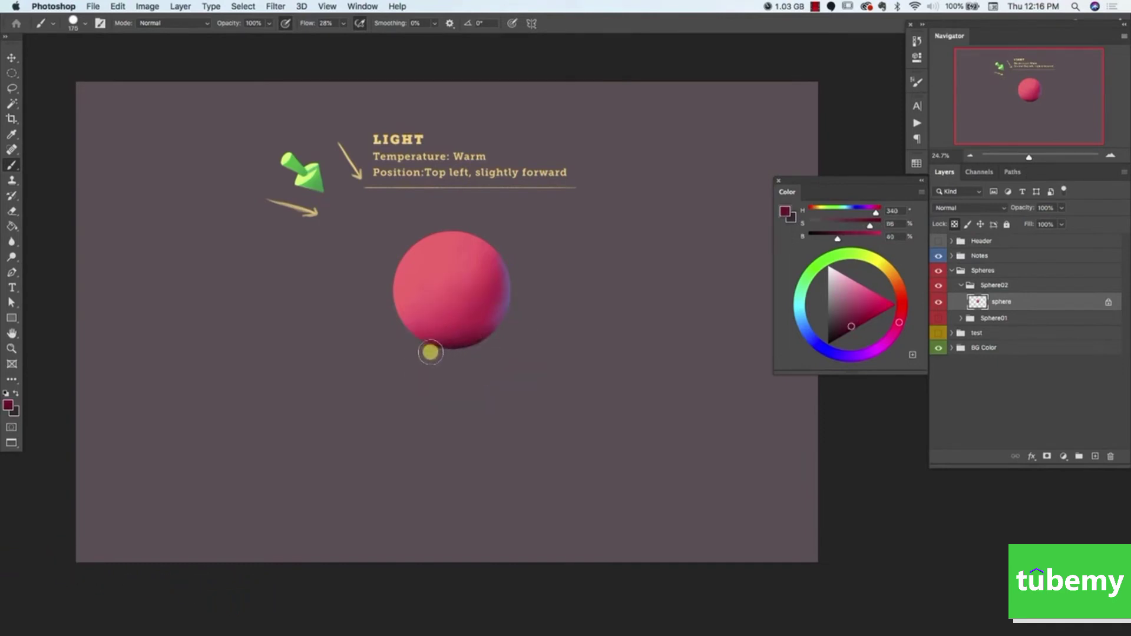
left_click_drag(853, 332, 849, 335)
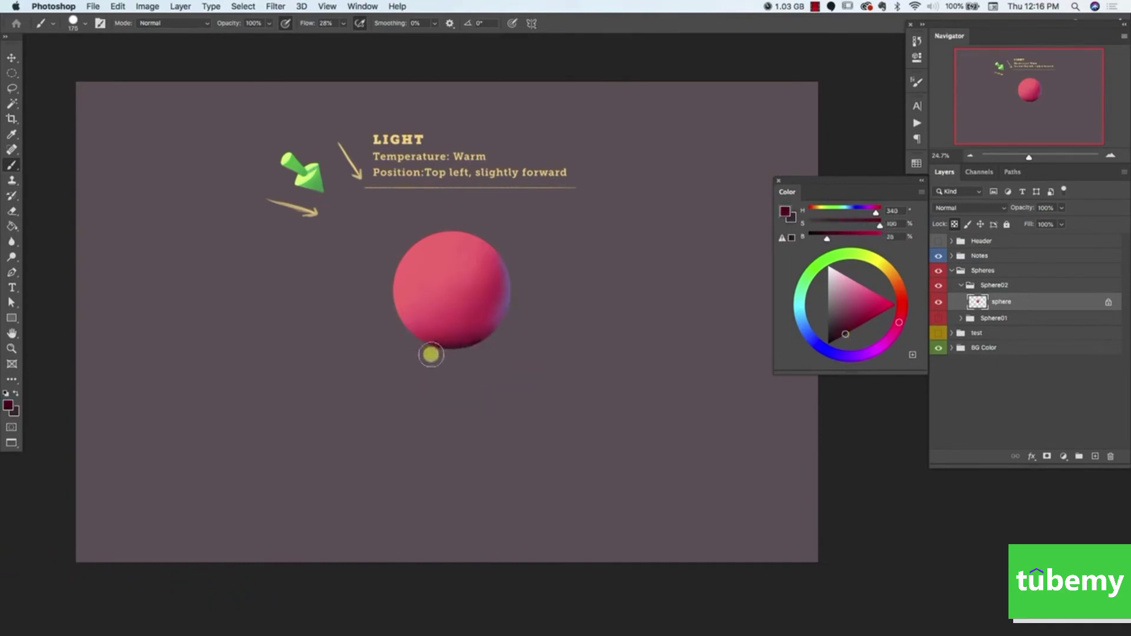
left_click(465, 339, "alt")
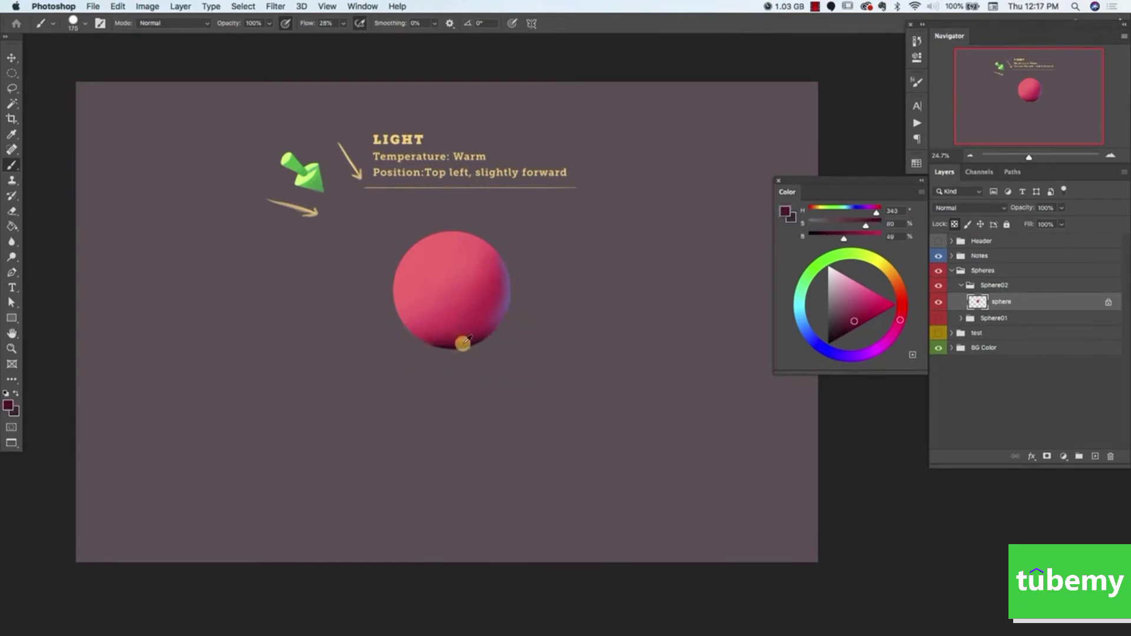
- Blend the dark bottom edge upward into the lower body with maroon and crimson tones sampled around the shadow
left_click(475, 339, "alt")
left_click(468, 332, "alt")
left_click(451, 339, "alt")
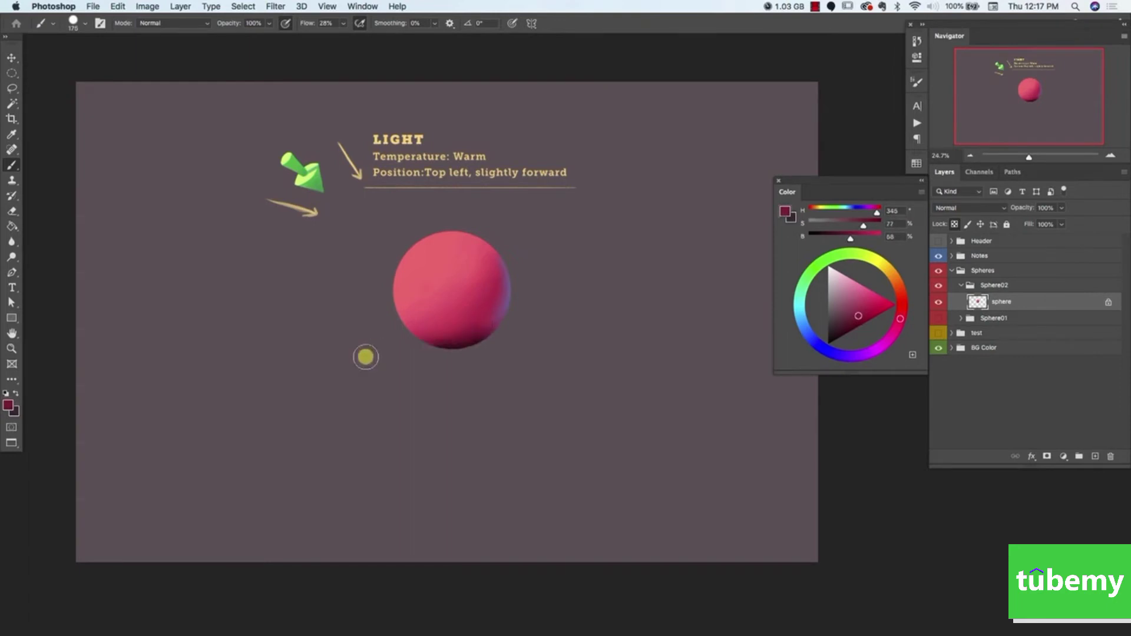
left_click(458, 333, "alt")
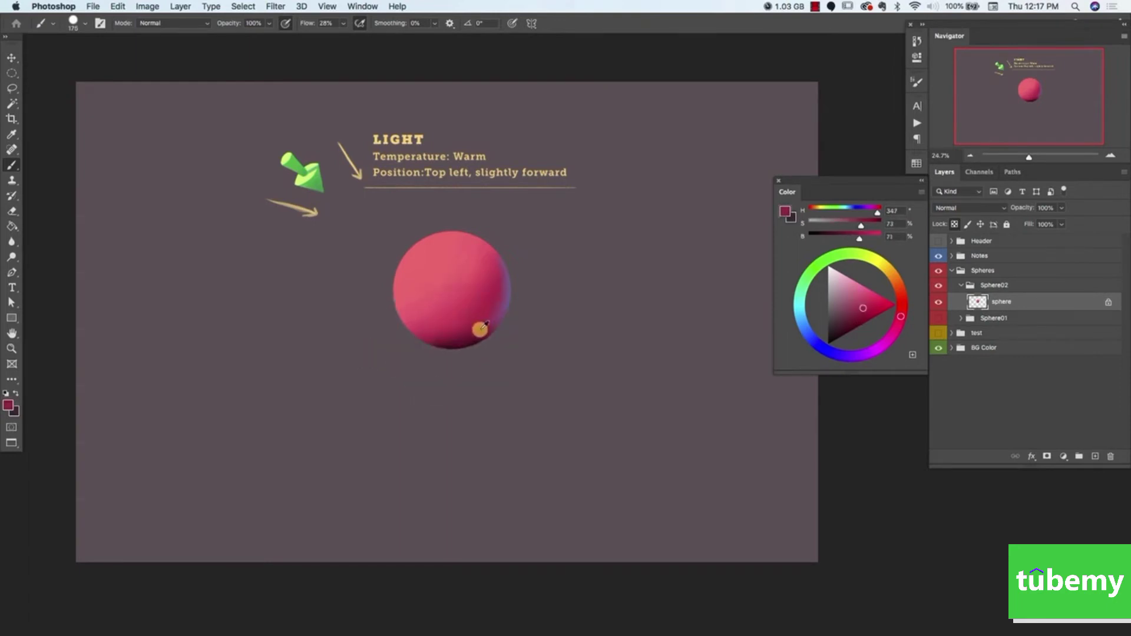
left_click(480, 328, "alt")
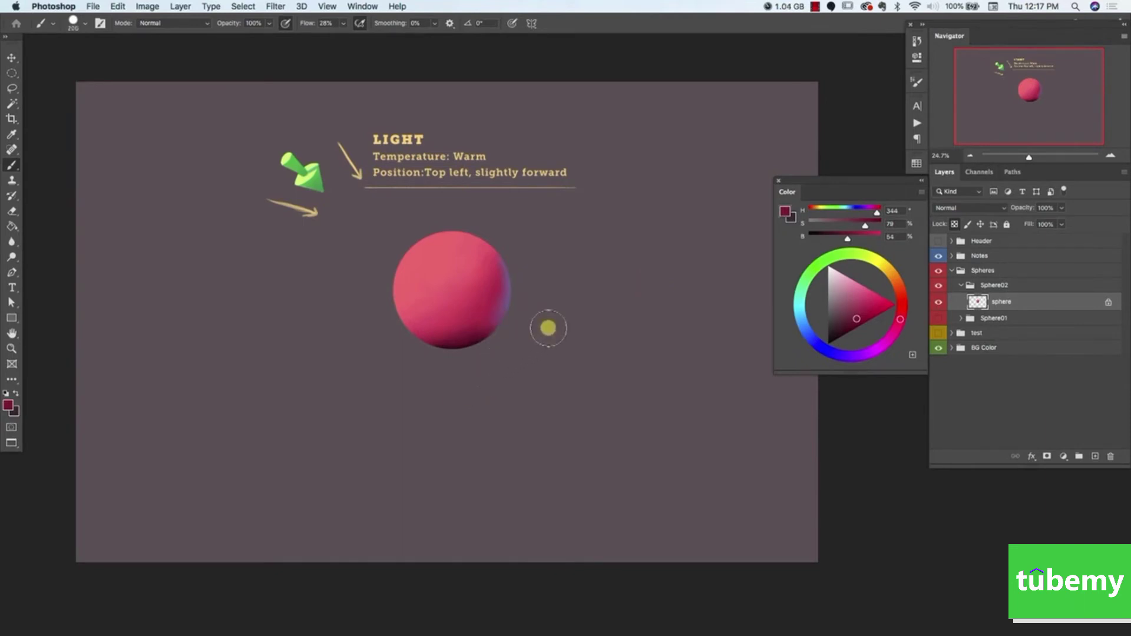
- Enlarge the brush to 250 and soften the lower-right shadow and violet rim with crimson and violet sampled there
key("bracketright")
left_click(477, 329, "alt")
key("bracketright")
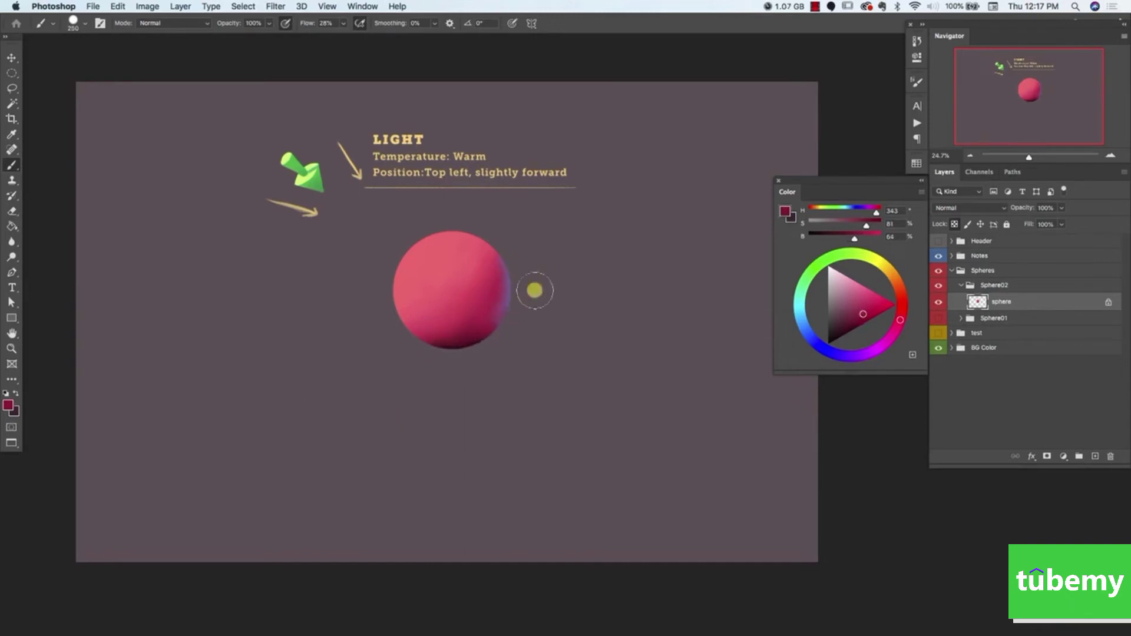
left_click(508, 303, "alt")
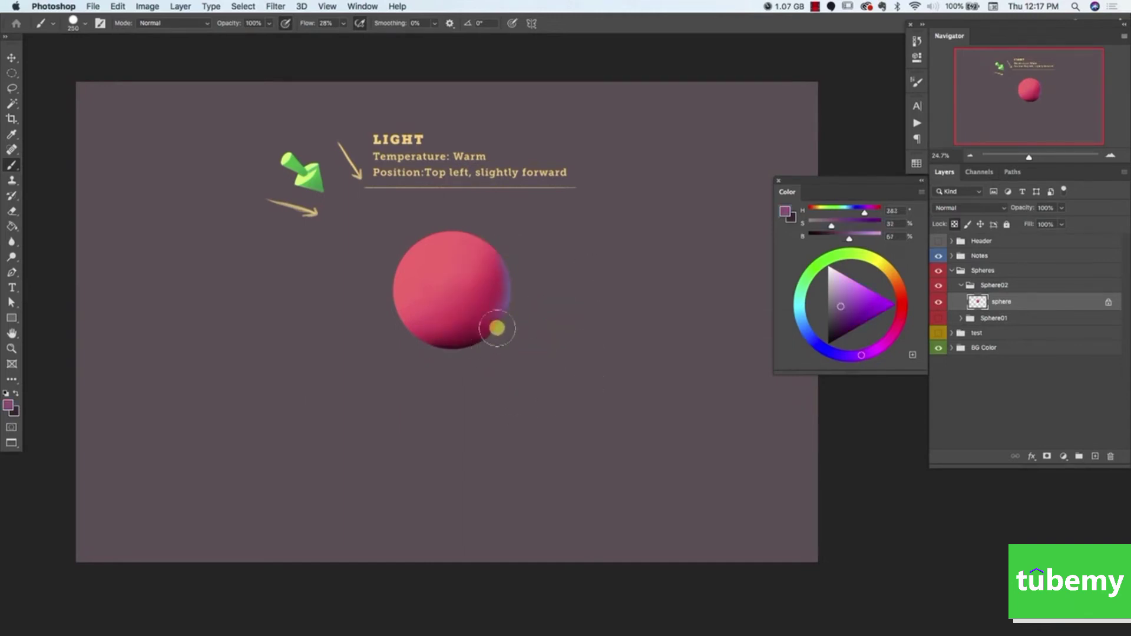
left_click(505, 301, "alt")
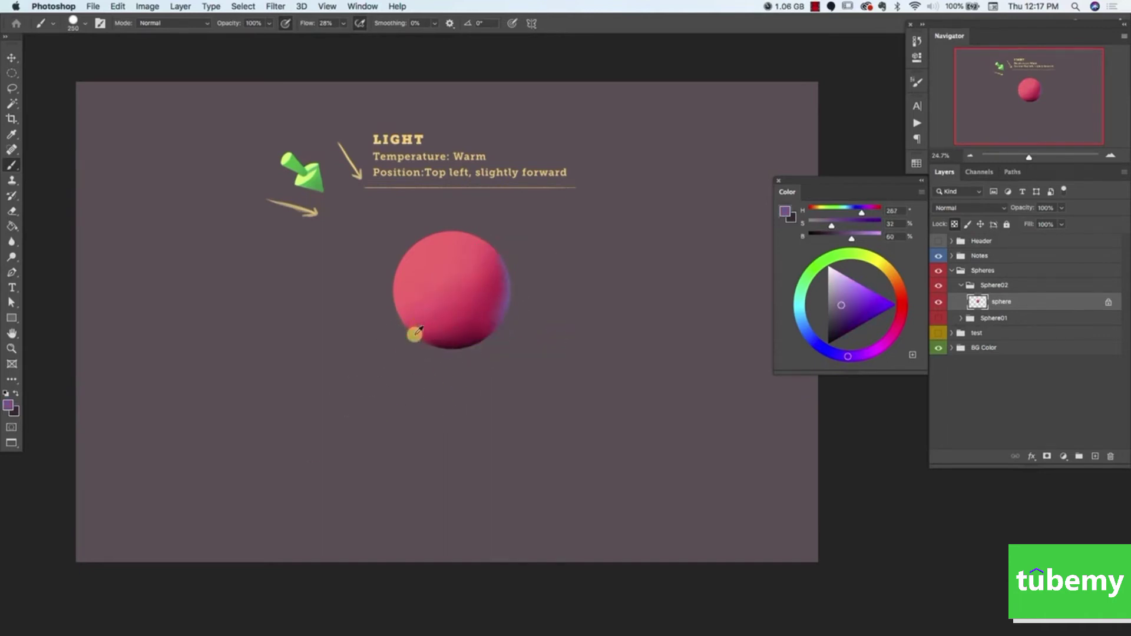
- Mix a muted greyish pink (H 338, S 13, B 65) and brush soft reflected light along the sphere's lower-left edge at size 400
left_click_drag(416, 333, 403, 349)
left_click(833, 300)
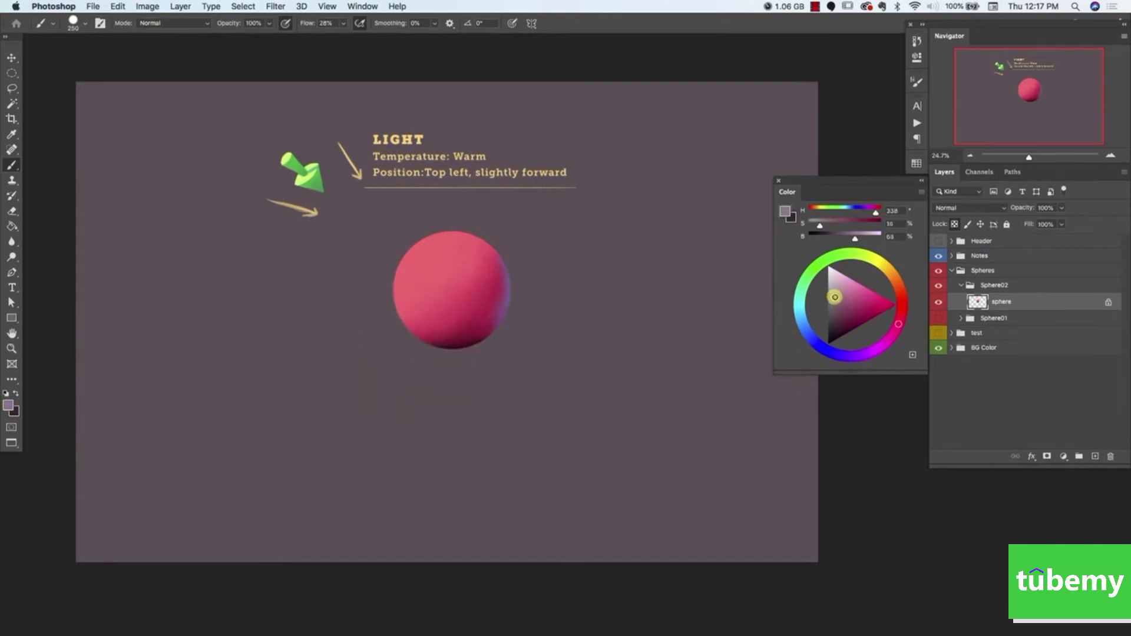
left_click(833, 298)
key("bracketright")
key("bracketright")
key("bracketright")
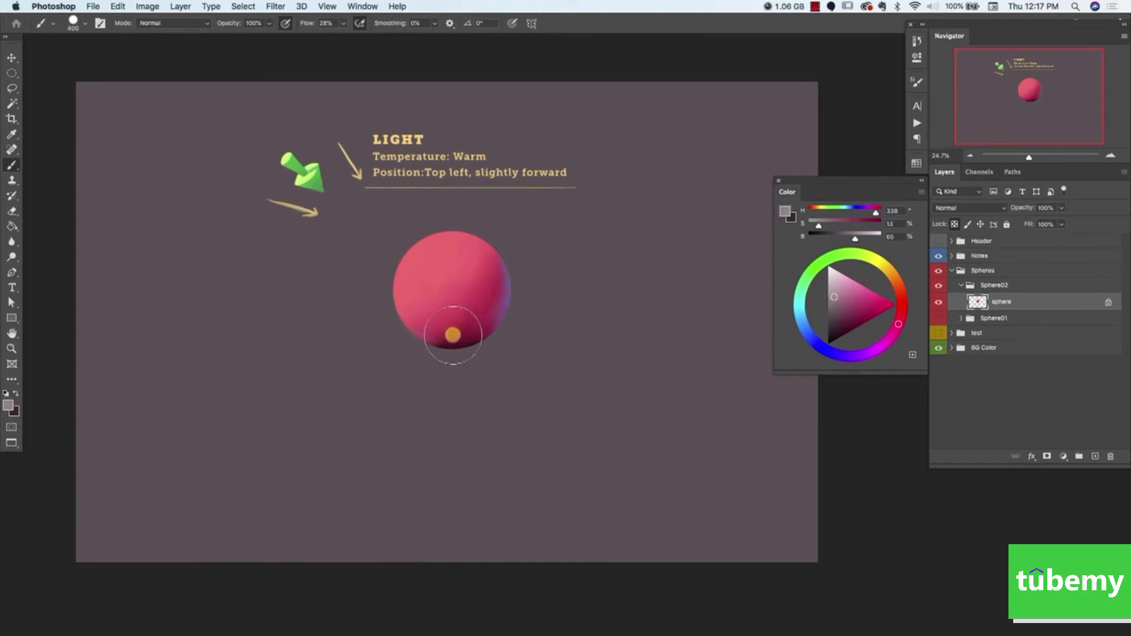
mouse_move(453, 335)
left_mouse_down()
mouse_move(427, 344)
mouse_move(438, 338)
mouse_move(405, 326)
mouse_move(450, 330)
mouse_move(401, 324)
mouse_move(419, 337)
left_mouse_up()
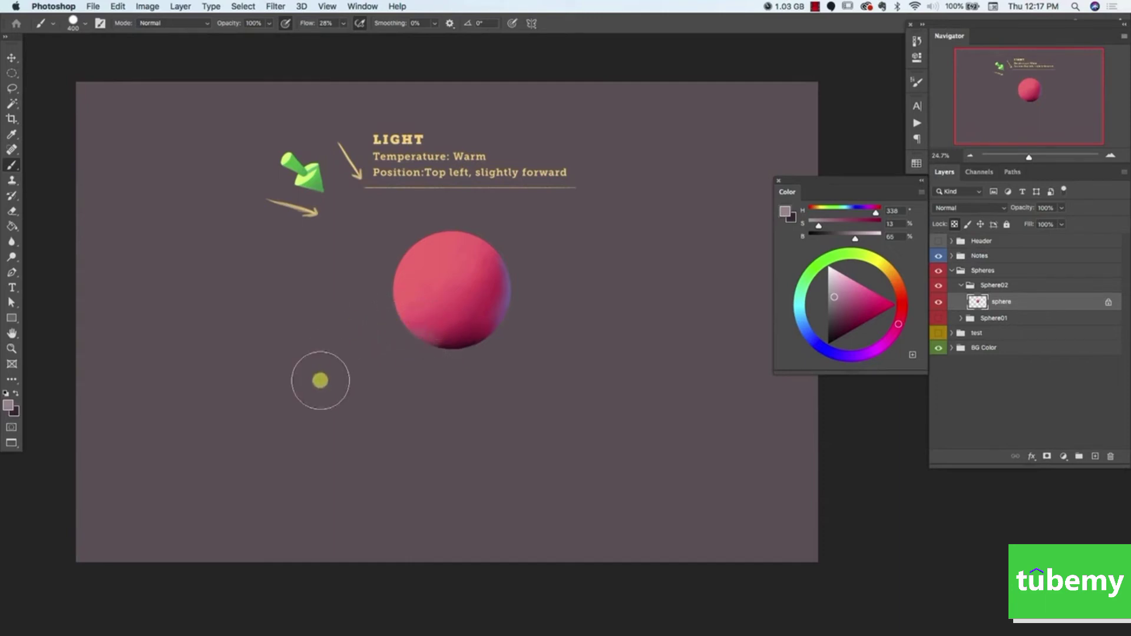
- Blend the lower-left reflected light back into the sphere with crimson tones sampled just inside the edge
left_click(439, 333, "alt")
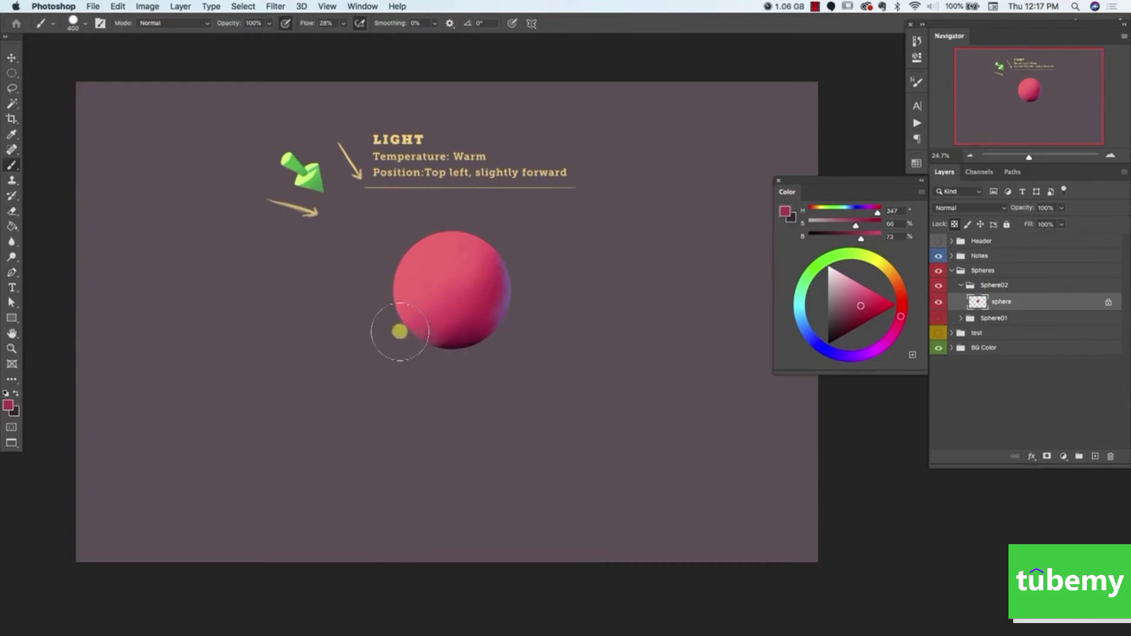
left_click(425, 329, "alt")
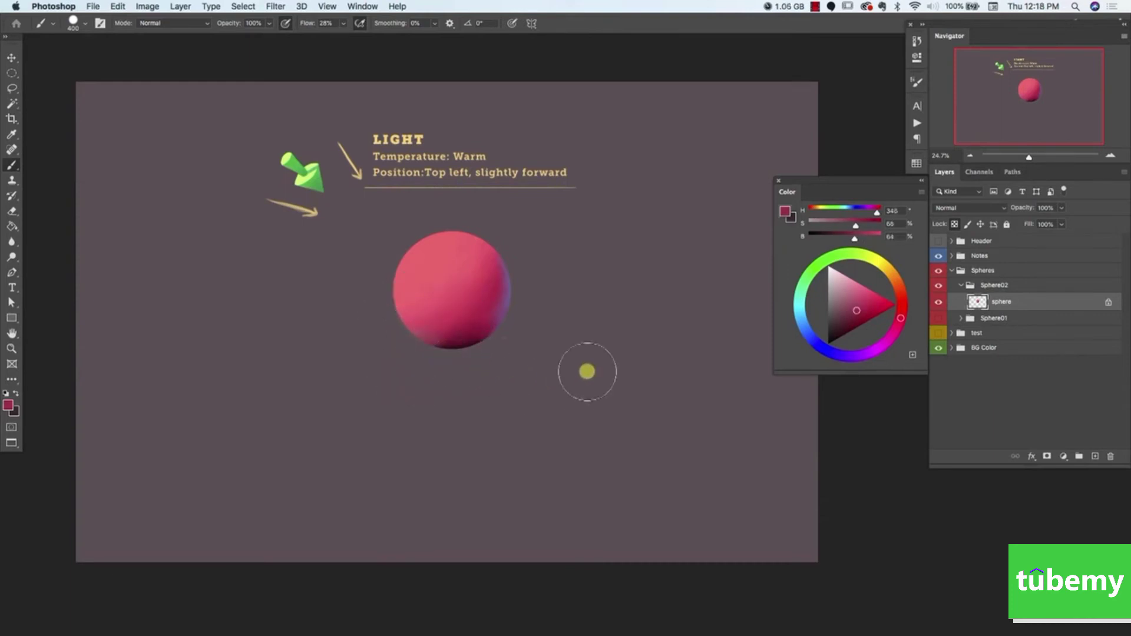
- Add a new layer beneath the sphere layer and mix a dark maroon (H 338, S 51, B 20) for the cast shadow
left_click(1092, 457)
left_click_drag(998, 305, 994, 329)
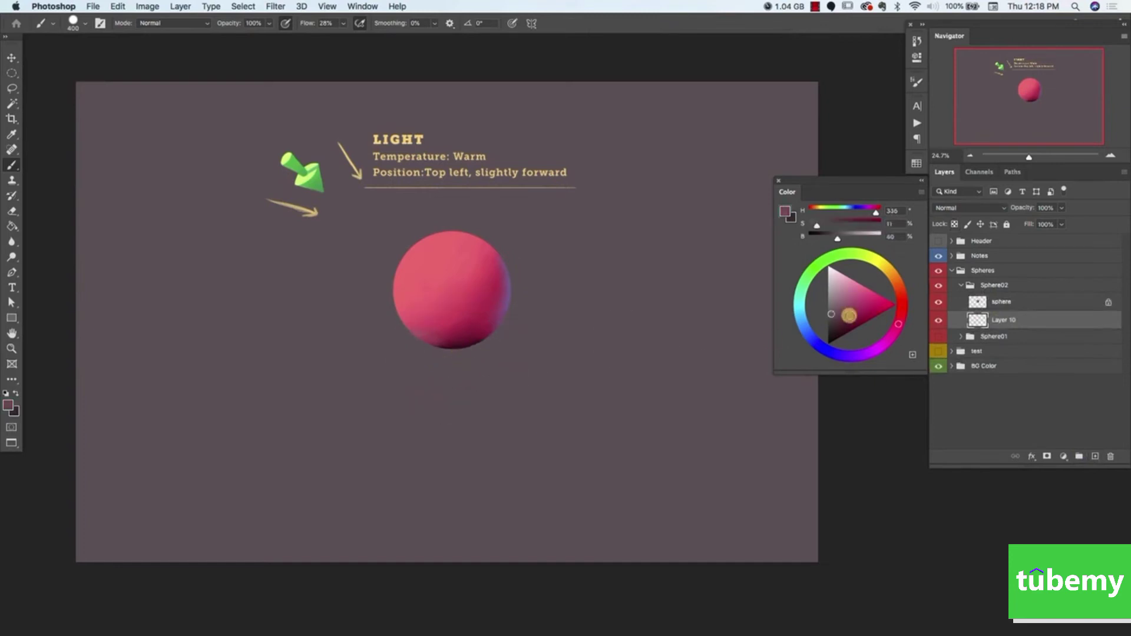
left_click_drag(851, 315, 835, 332)
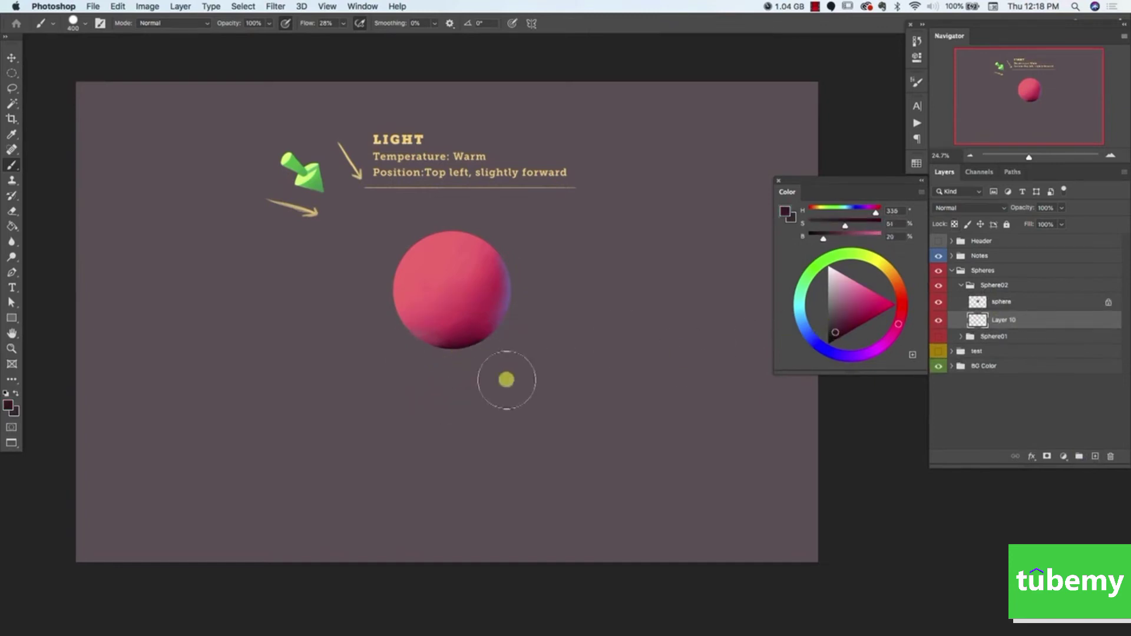
- Select a wide, flat ellipse beneath the sphere extending to its right, fill it with the dark maroon, and deselect
left_click(11, 73)
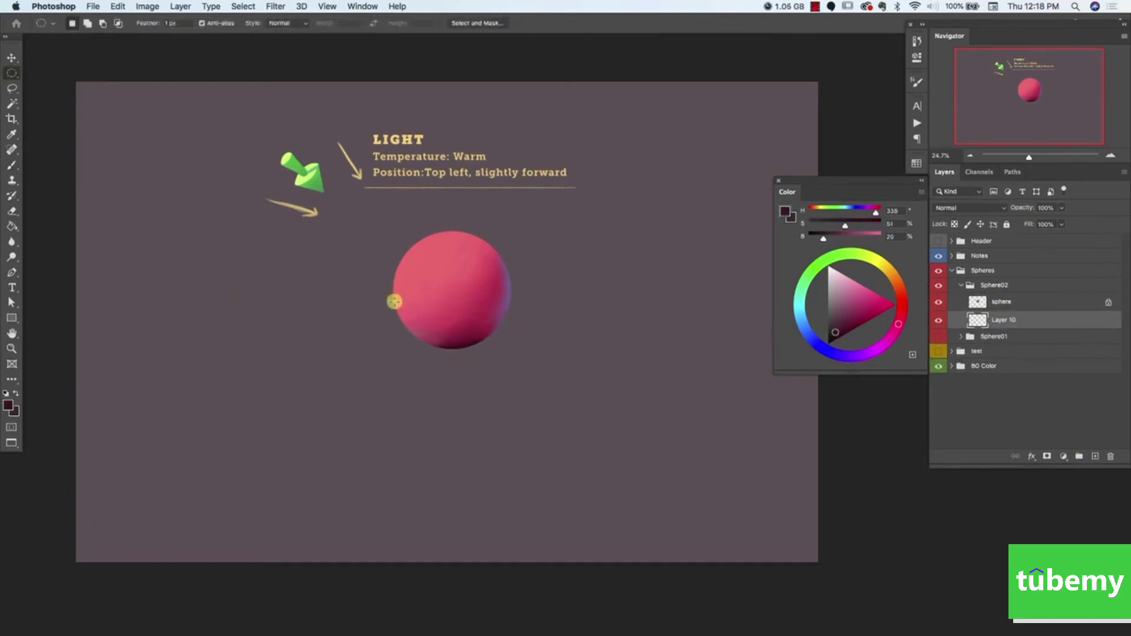
mouse_move(394, 301)
left_mouse_down()
mouse_move(447, 343)
mouse_move(581, 326)
mouse_move(510, 381)
mouse_move(545, 359)
mouse_move(457, 361)
mouse_move(560, 364)
mouse_move(435, 356)
mouse_move(590, 360)
mouse_move(396, 351)
mouse_move(647, 356)
left_mouse_up()
key("b")
key("super+d")
- Free-transform the shadow ellipse up and right against the sphere's base, placing the reference point near its left end
key("super+t")
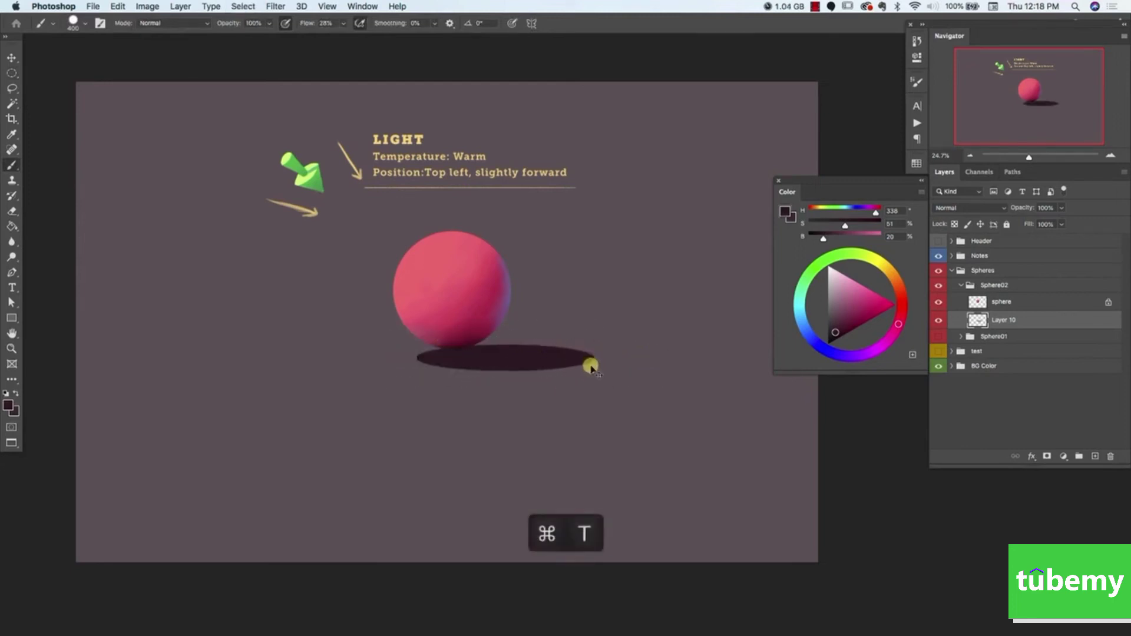
left_click_drag(569, 361, 596, 353)
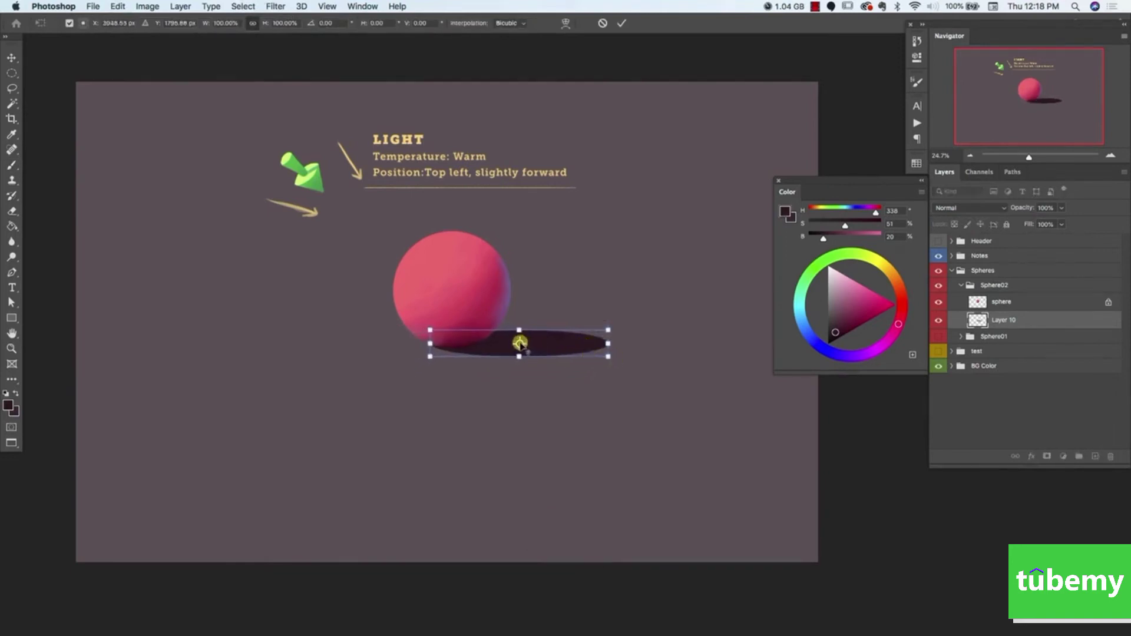
left_click_drag(520, 344, 490, 351)
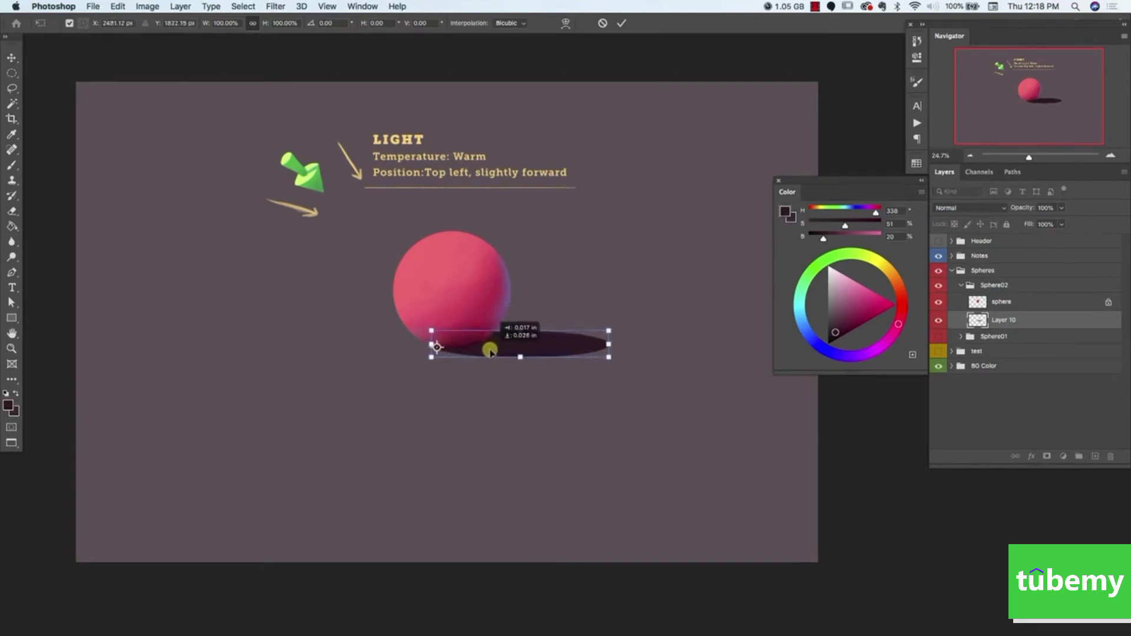
- Distort the shadow ellipse so its far end angles up to the right and its near end tucks under the sphere
right_click(571, 341)
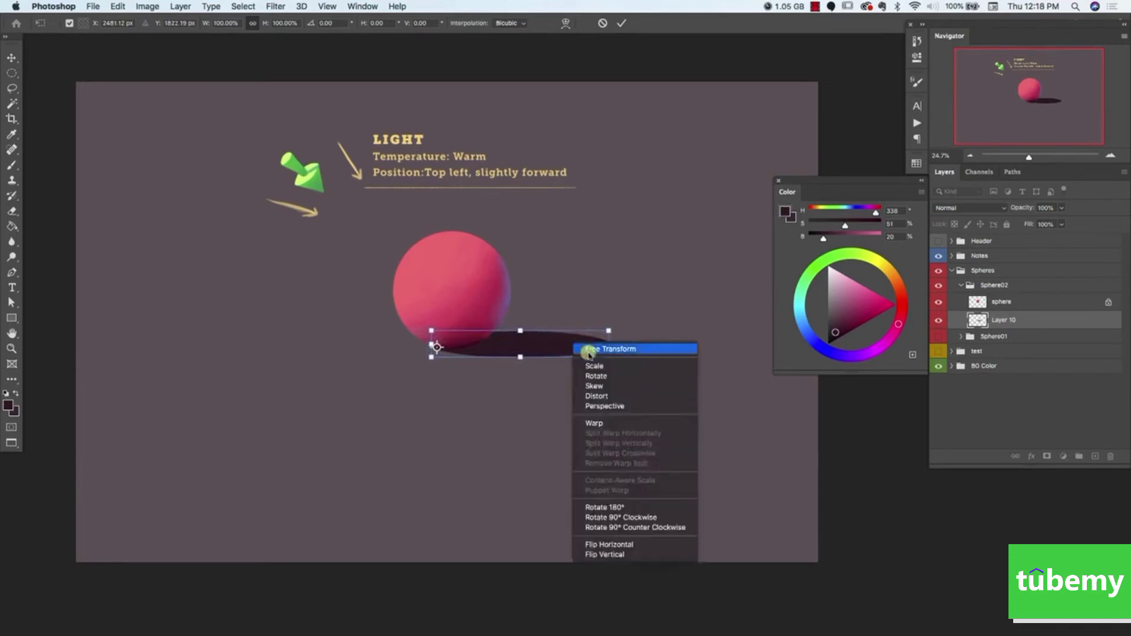
left_click(611, 395)
left_click_drag(586, 315, 550, 304)
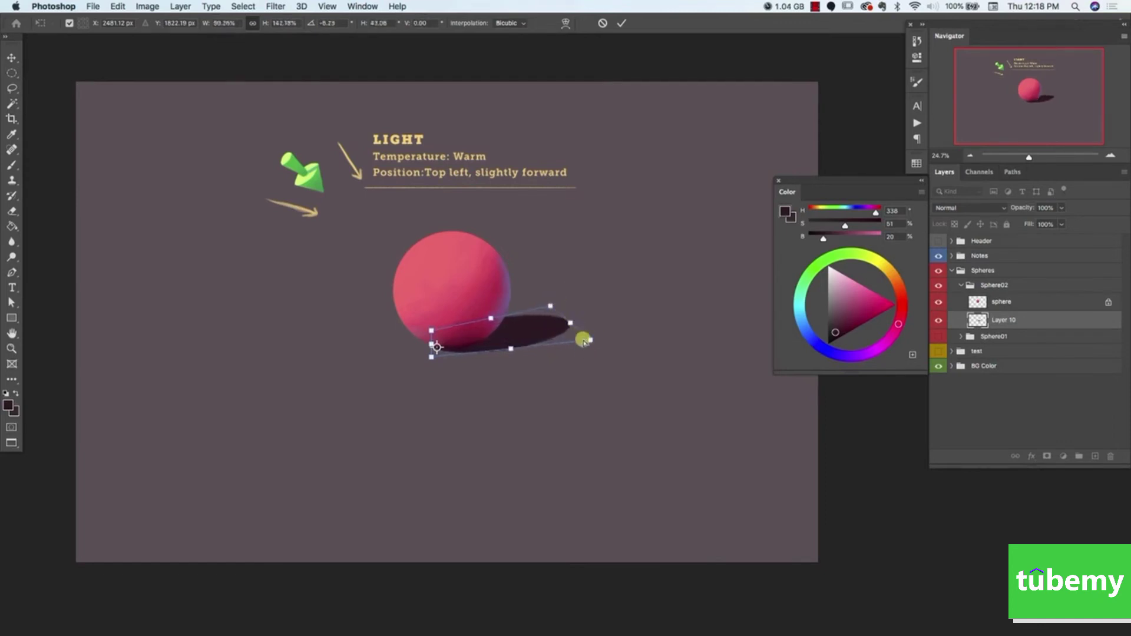
left_click_drag(595, 340, 595, 337)
left_click_drag(431, 358, 428, 356)
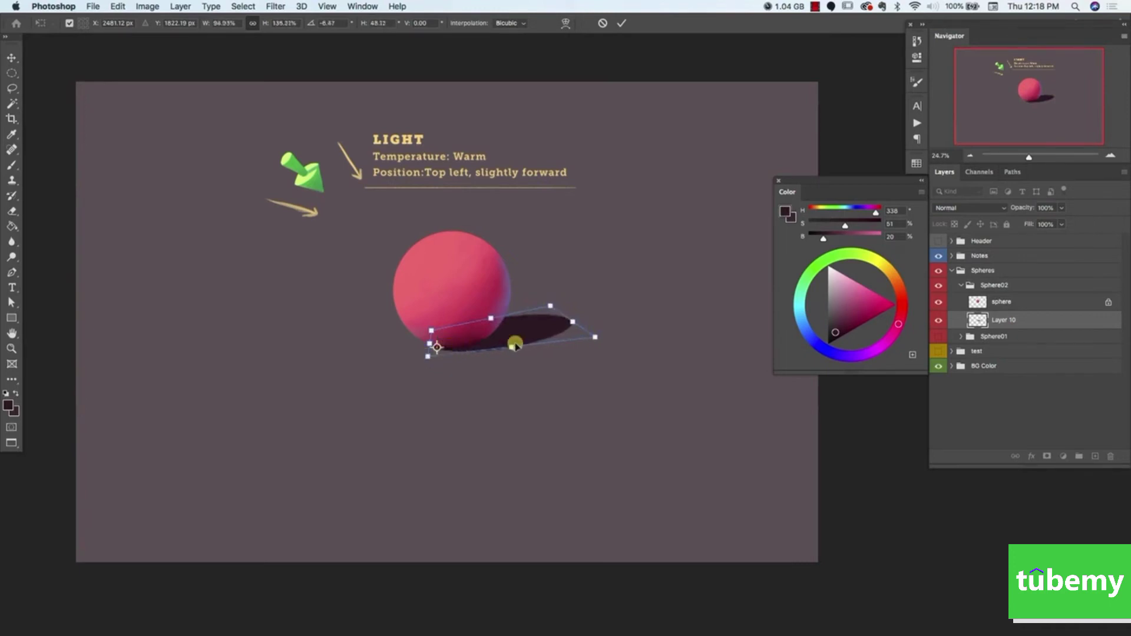
- Refine the distorted corners to lengthen the shadow to the right and align its near end with the sphere's base, then apply the transform
left_click_drag(596, 337, 606, 338)
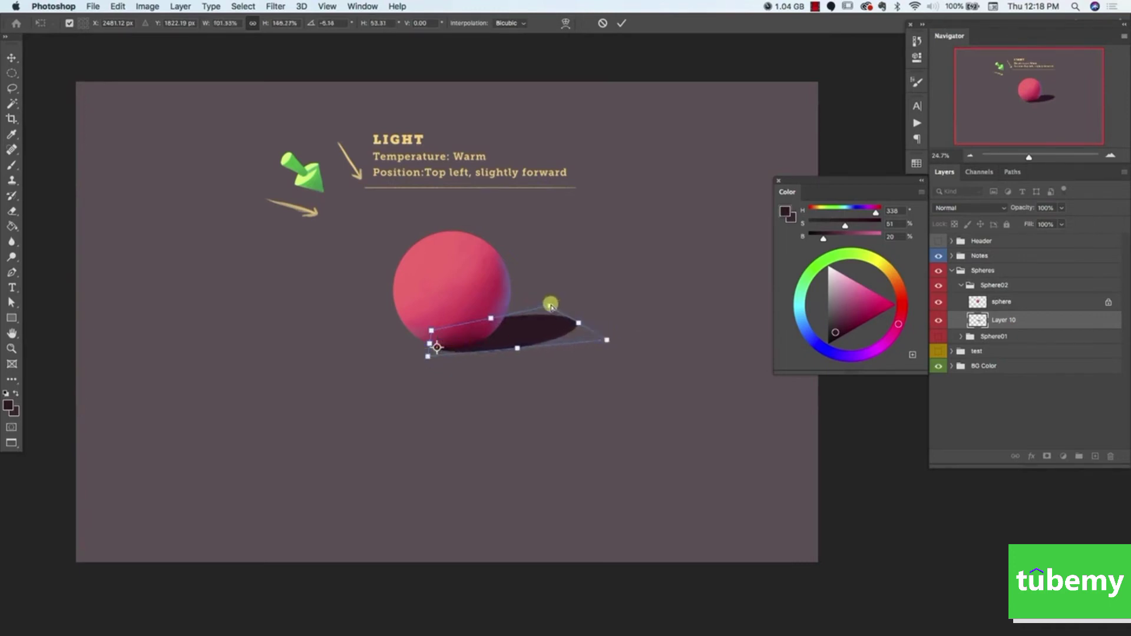
left_click_drag(551, 303, 552, 304)
left_click_drag(604, 337, 614, 340)
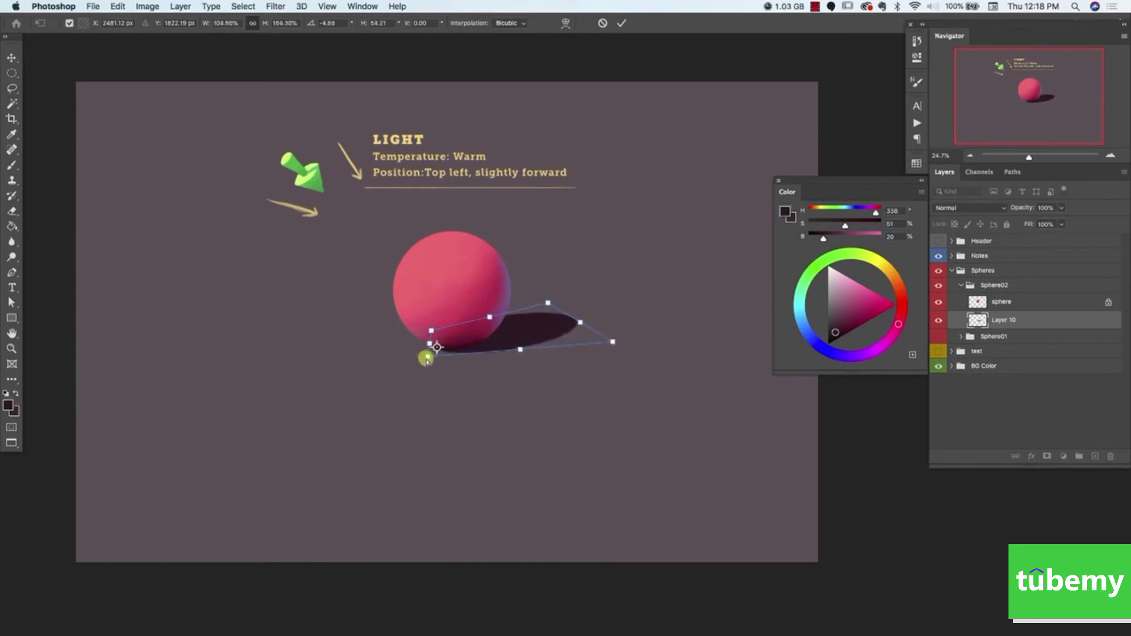
left_click_drag(428, 358, 425, 353)
left_click_drag(520, 348, 519, 345)
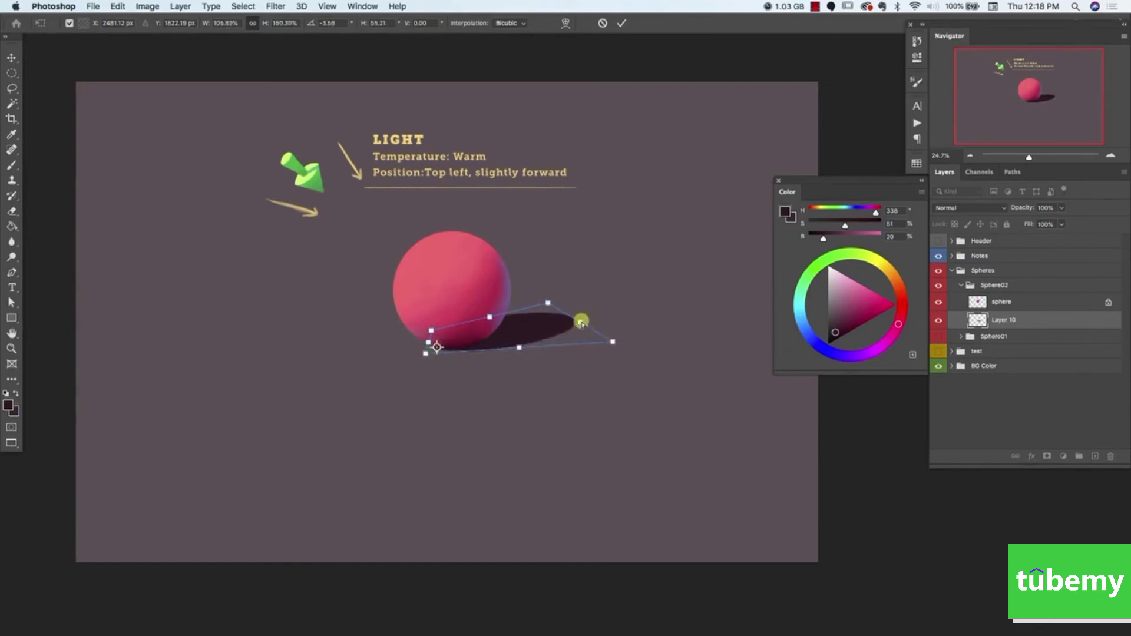
left_click_drag(582, 322, 588, 321)
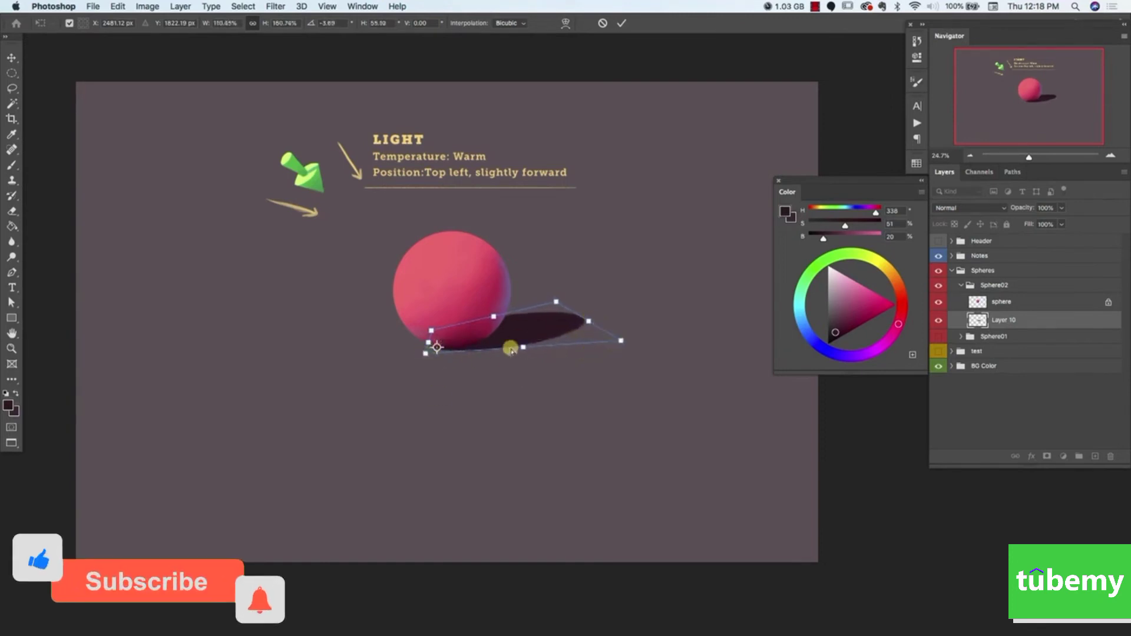
key("Return")
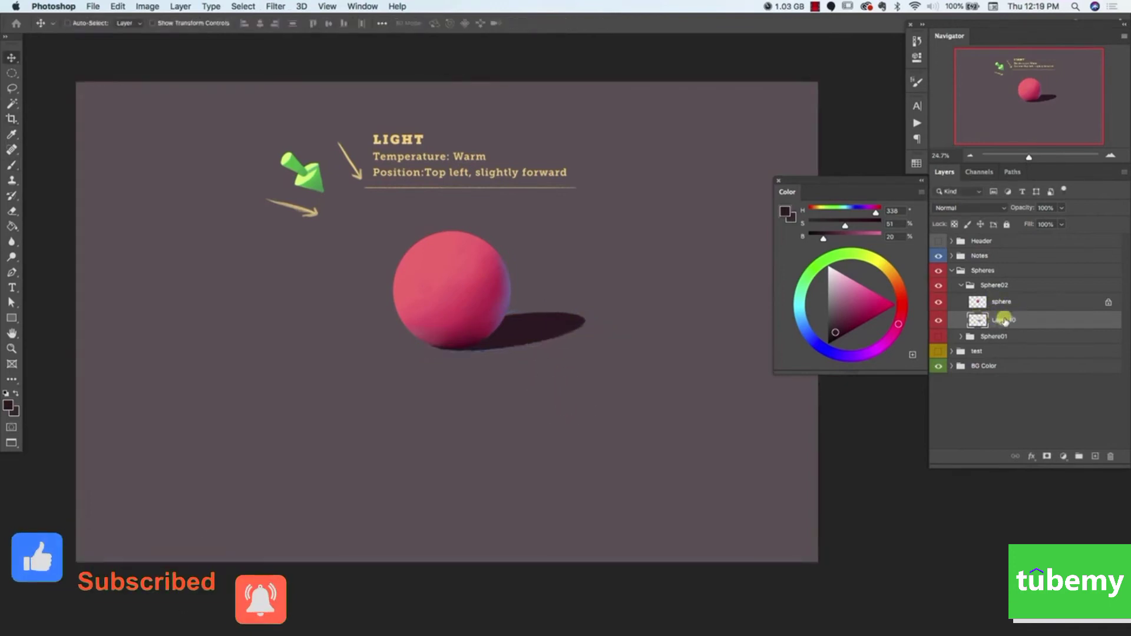
- Lock the shadow layer's transparent pixels and lighten the shadow's far end with a muted background tone (H 338, S 11, B 40)
left_click(955, 224)
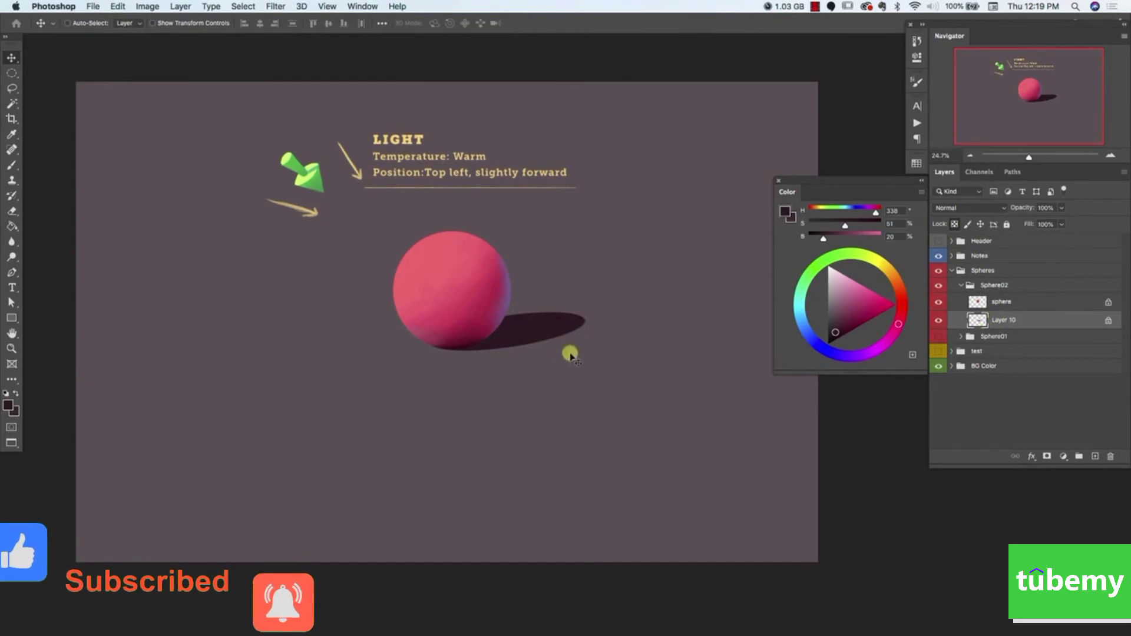
key("b")
left_click(553, 331, "alt")
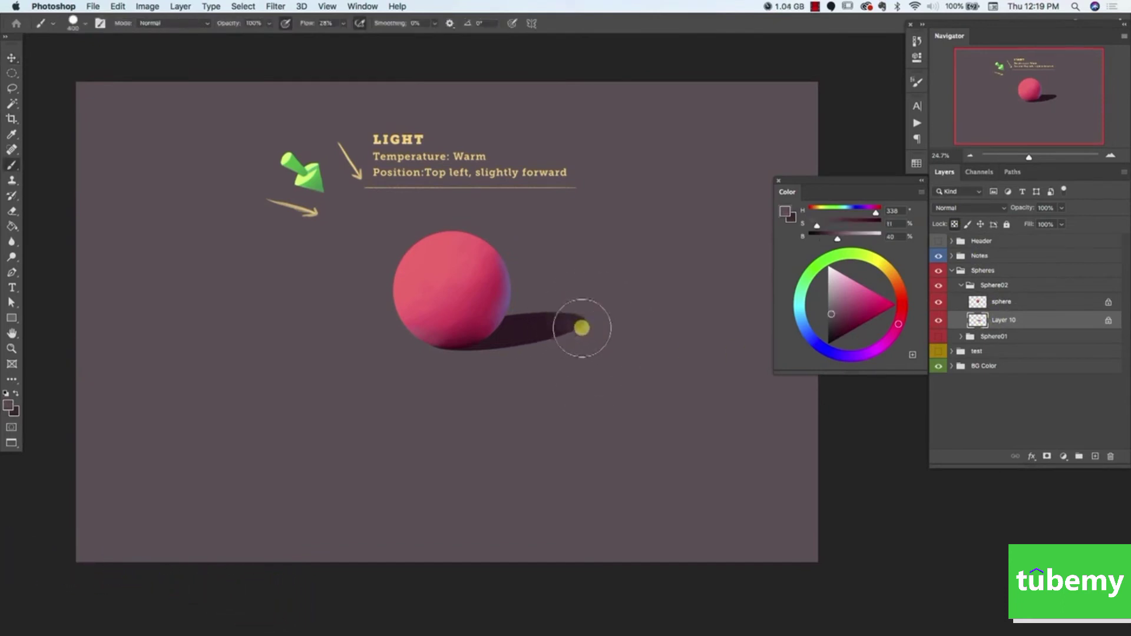
mouse_move(582, 328)
left_mouse_down()
mouse_move(592, 314)
mouse_move(552, 328)
left_mouse_up()
left_click(565, 330, "alt")
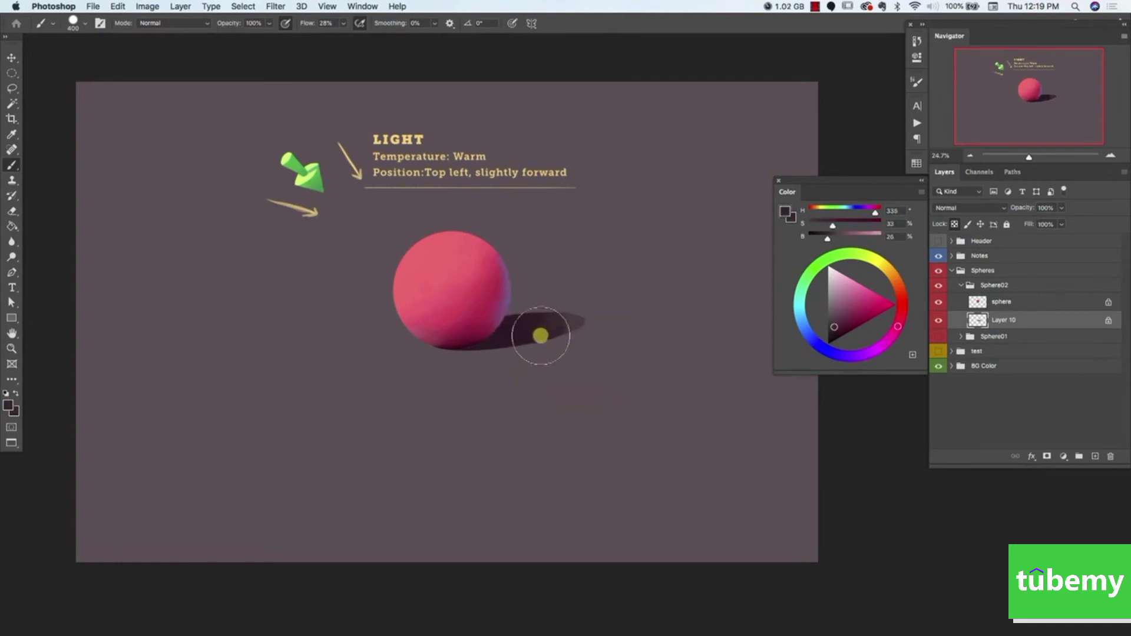
- Blend the cast shadow's middle into its lighter far end using tones sampled along the shadow
left_click(532, 334, "alt")
left_click(549, 329, "alt")
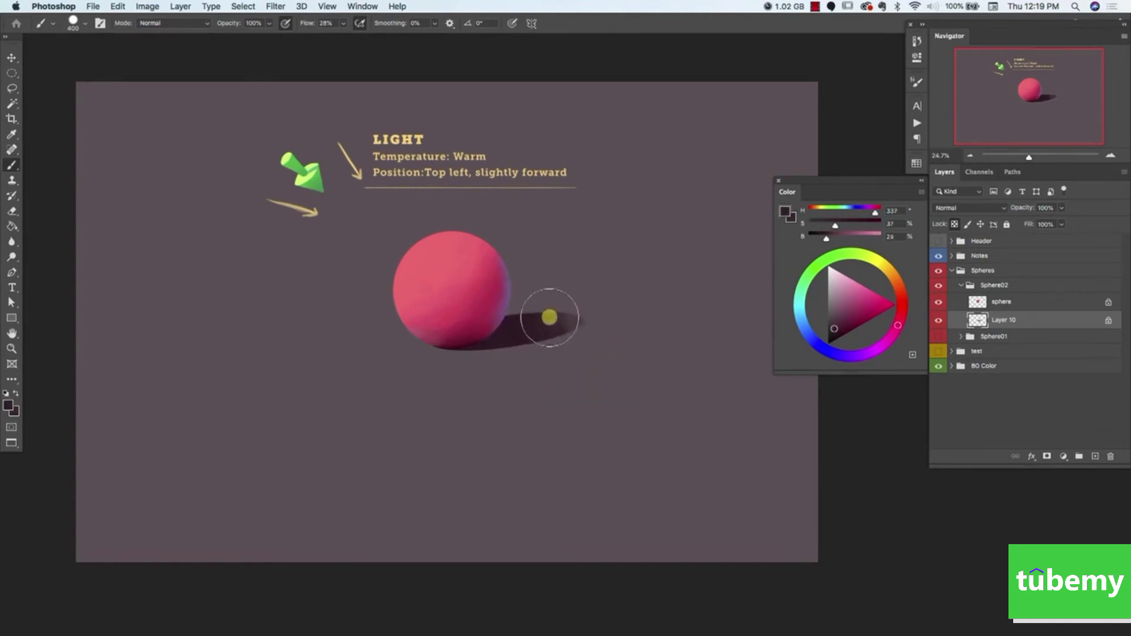
left_click(576, 321, "alt")
mouse_move(548, 318)
left_mouse_down()
mouse_move(571, 313)
mouse_move(557, 329)
left_mouse_up()
left_click(558, 327, "alt")
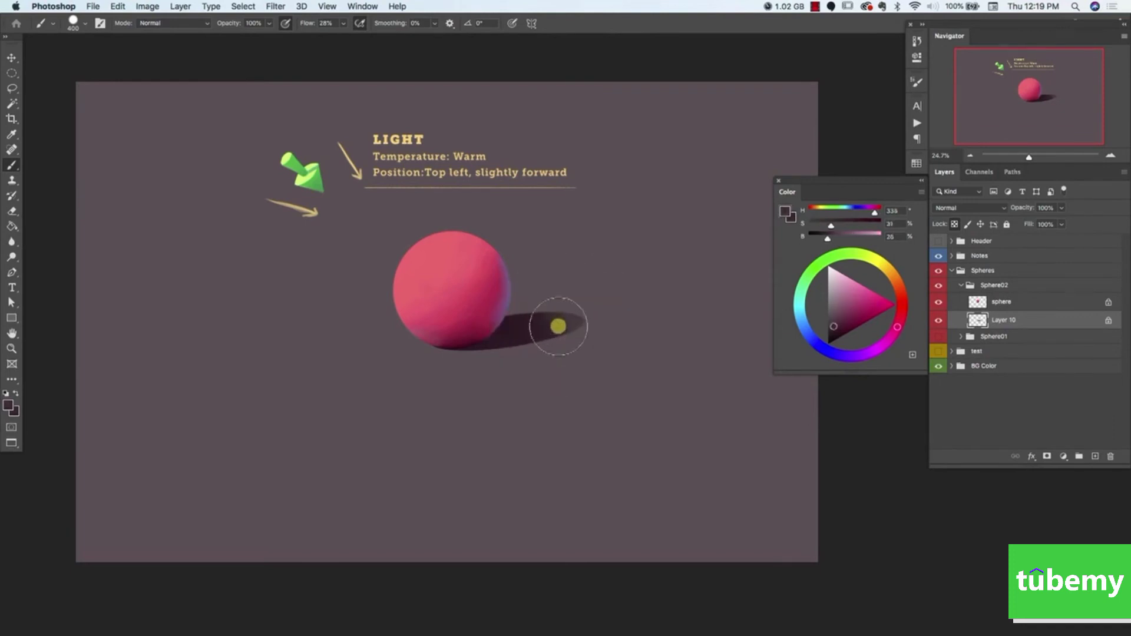
left_click(556, 326, "alt")
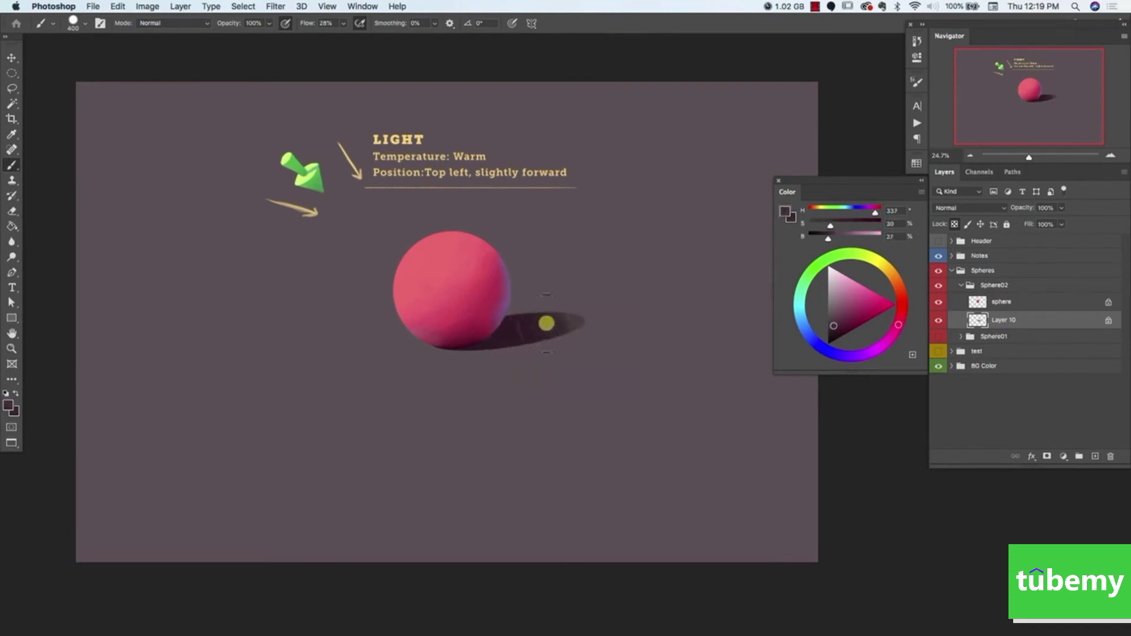
left_click(522, 333, "alt")
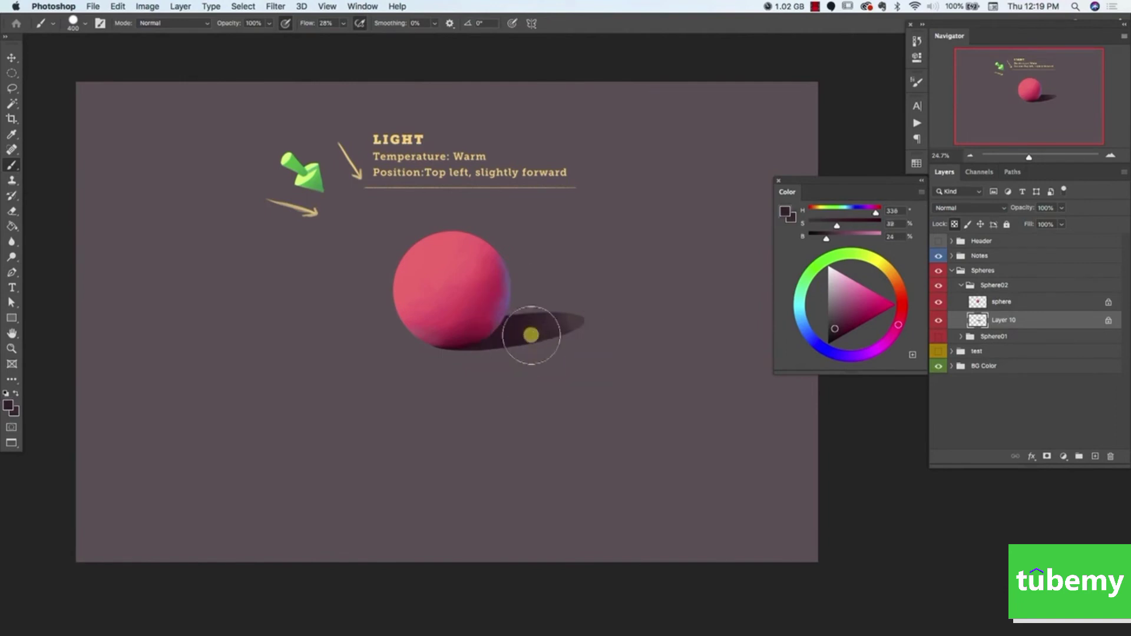
- Darken the shadow where it meets the sphere with near-black magenta (H 338, S 100, B 9) and blend it outward with sampled tones
left_click(470, 346, "alt")
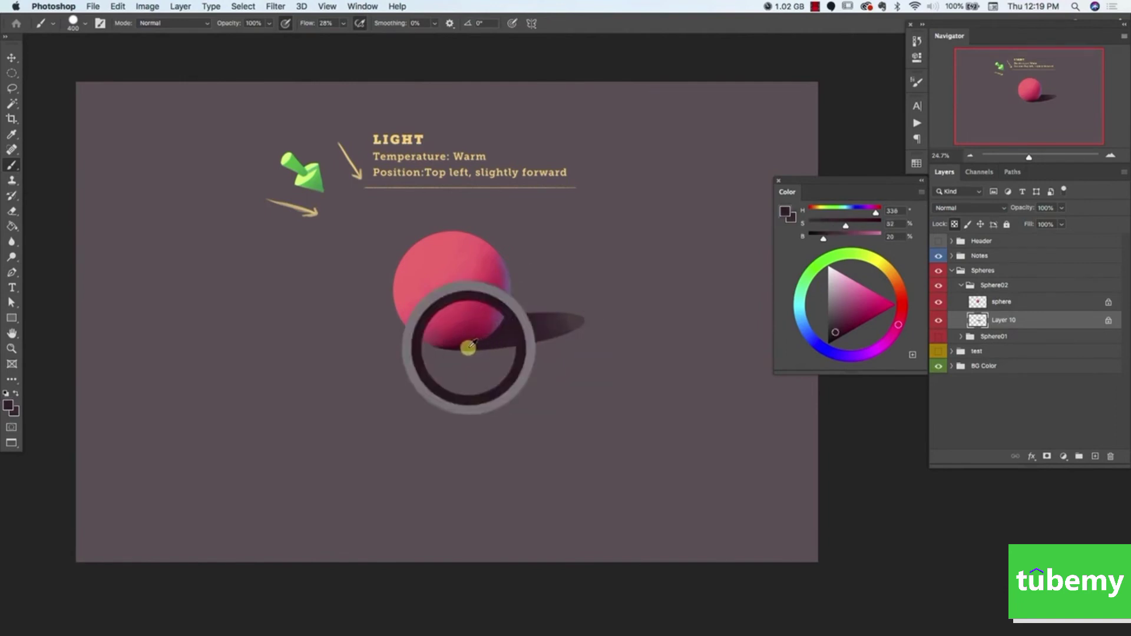
left_click_drag(835, 335, 835, 341)
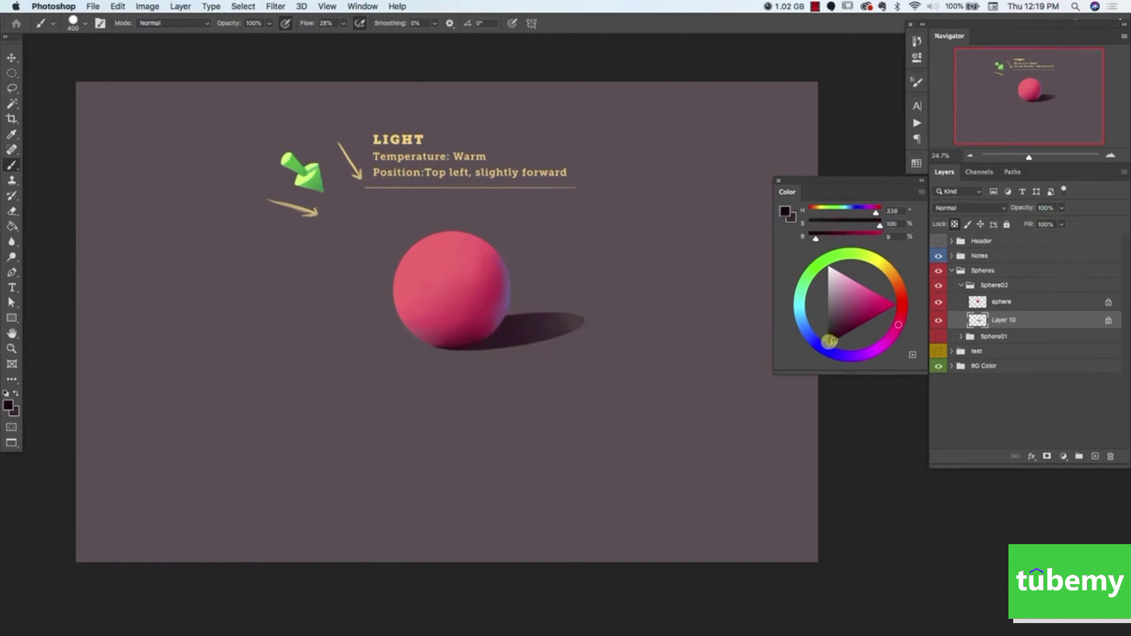
left_click_drag(450, 347, 476, 344)
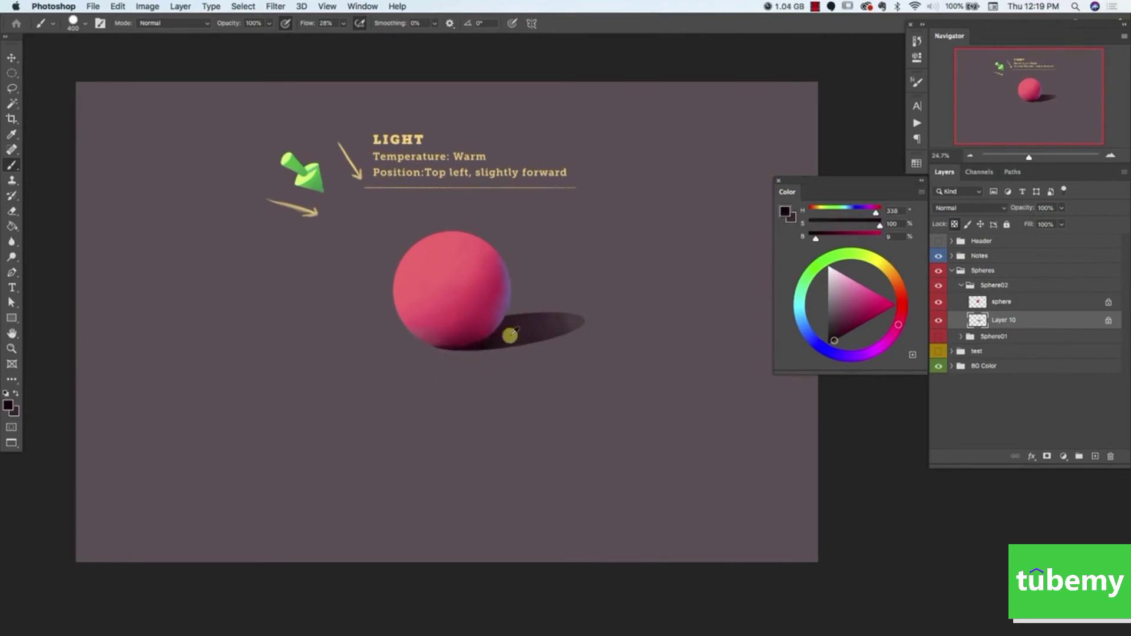
left_click(500, 339, "alt")
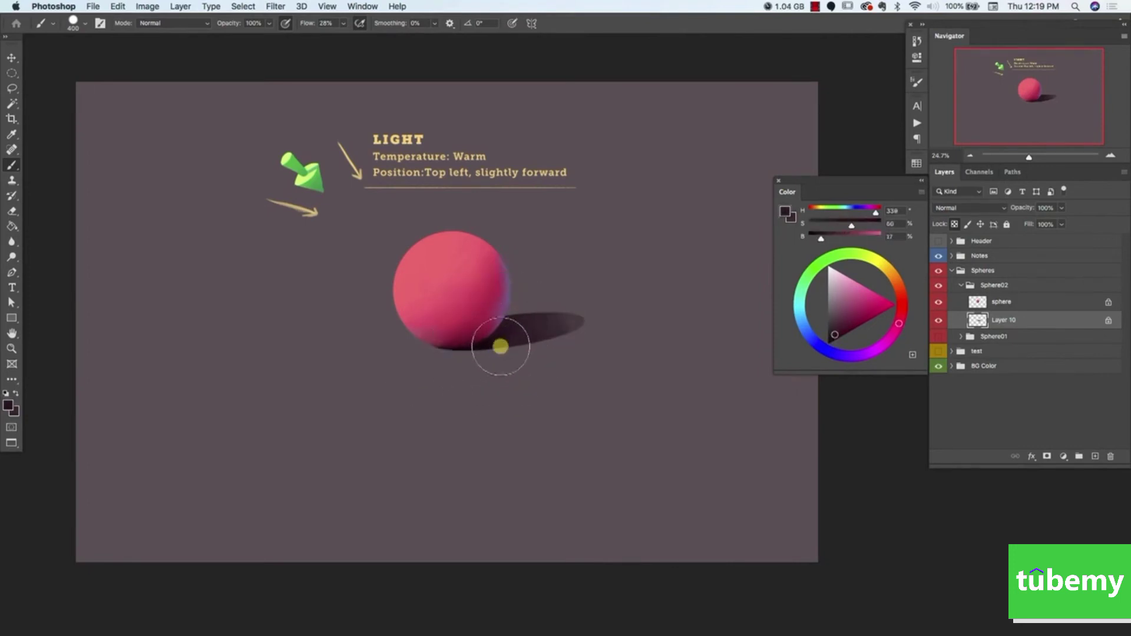
left_click(531, 323, "alt")
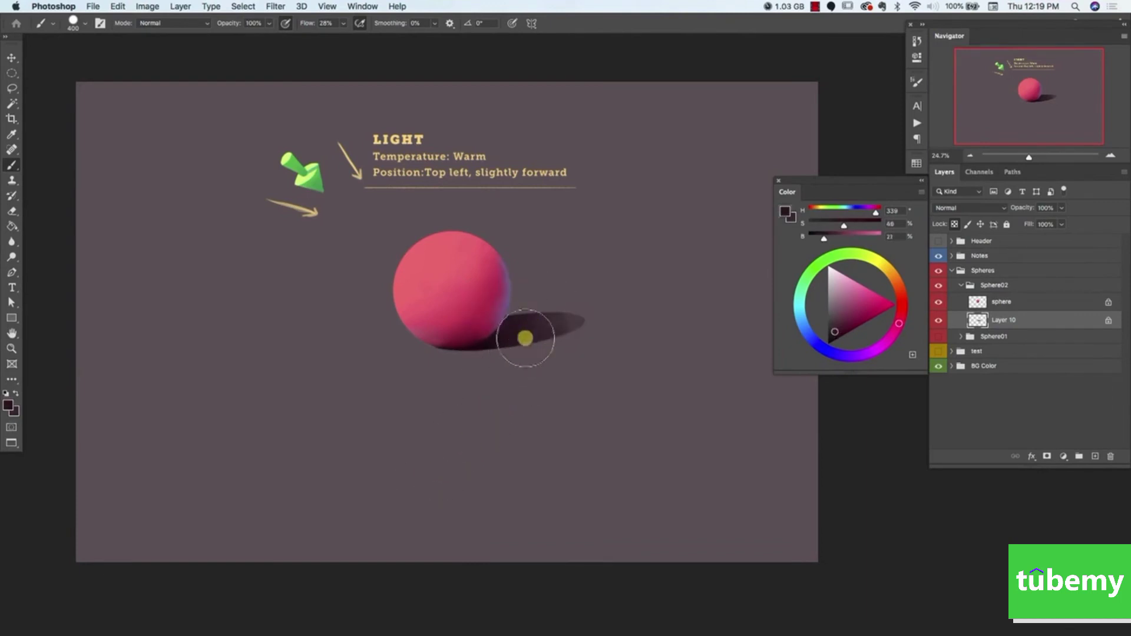
left_click(542, 320, "alt")
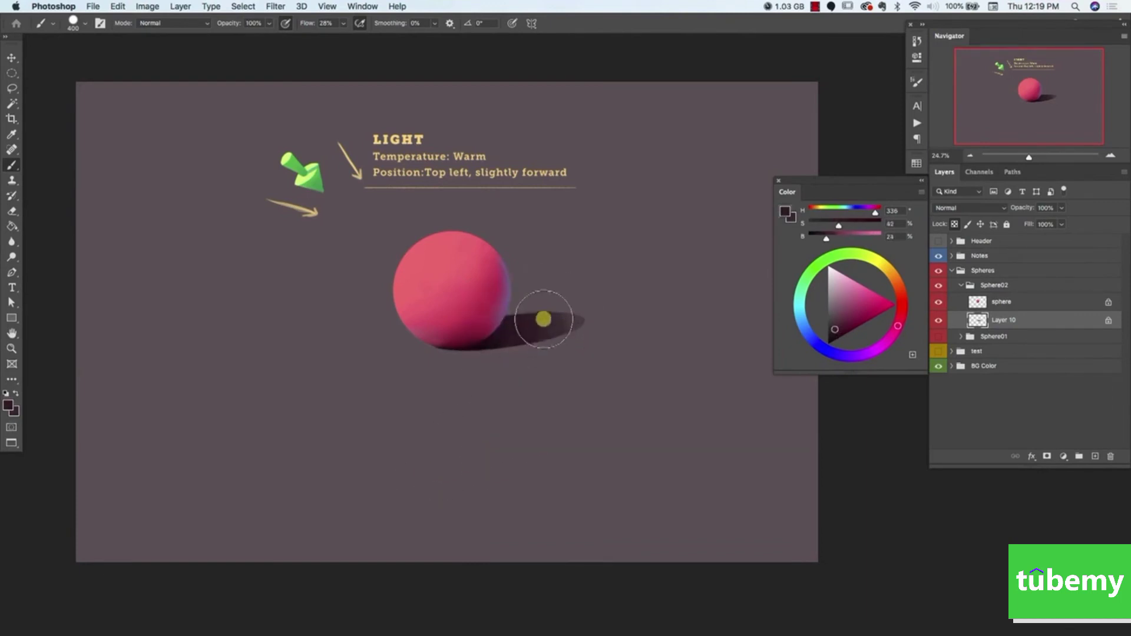
left_click(560, 320, "alt")
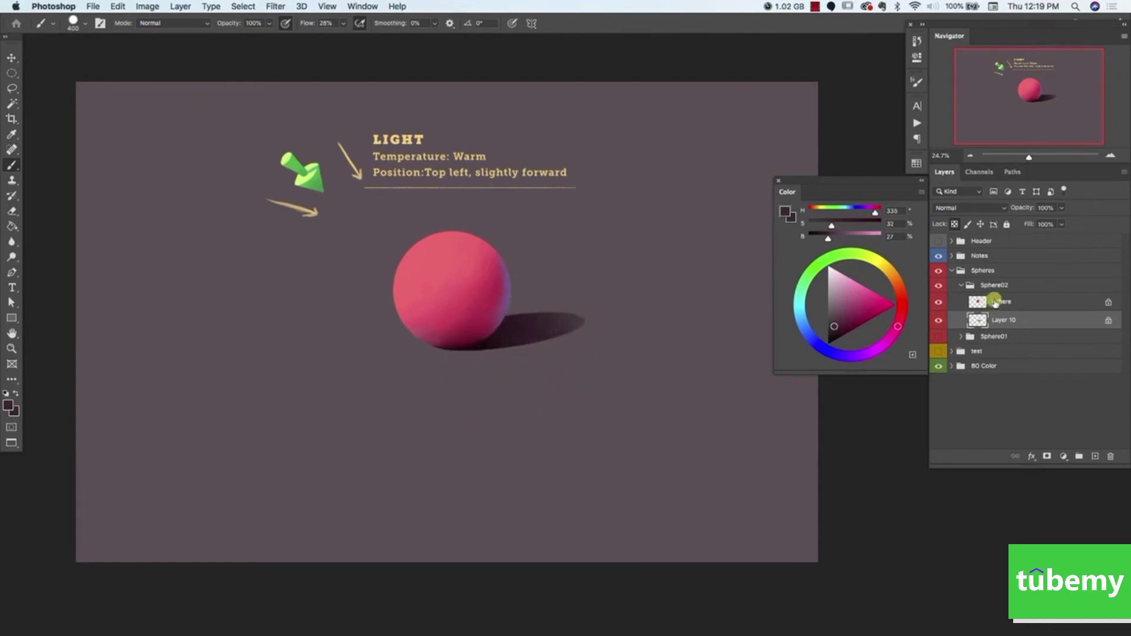
- On the sphere layer, darken the sphere's base with deep magenta (H 340, S 100, B 14) and undo the last stroke
left_click(995, 301)
left_click(459, 347, "alt")
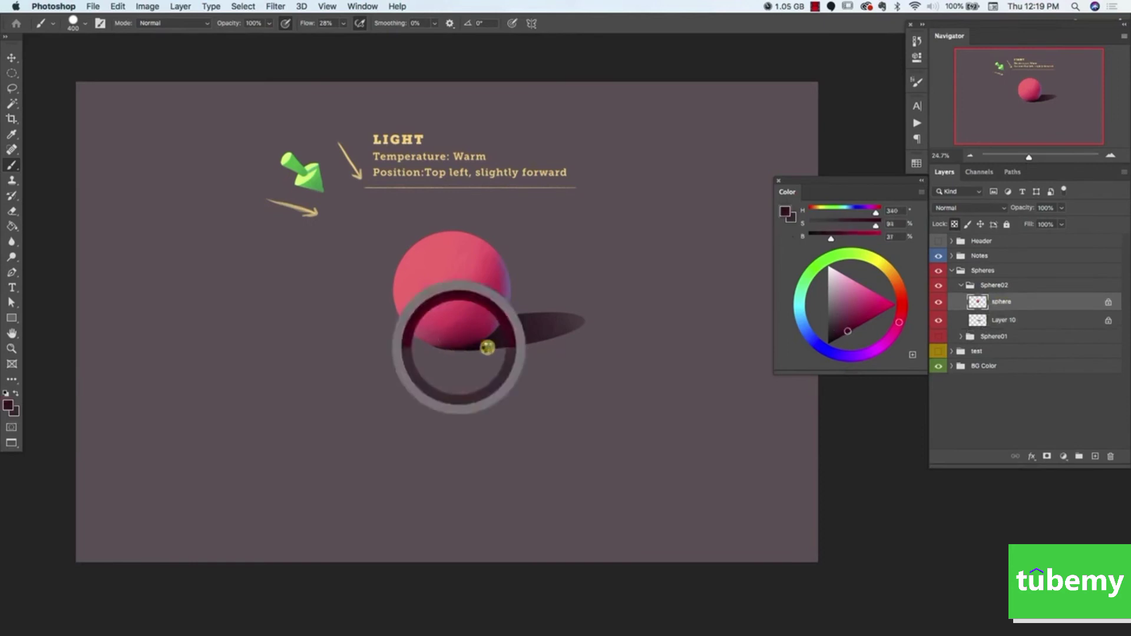
left_click(845, 335)
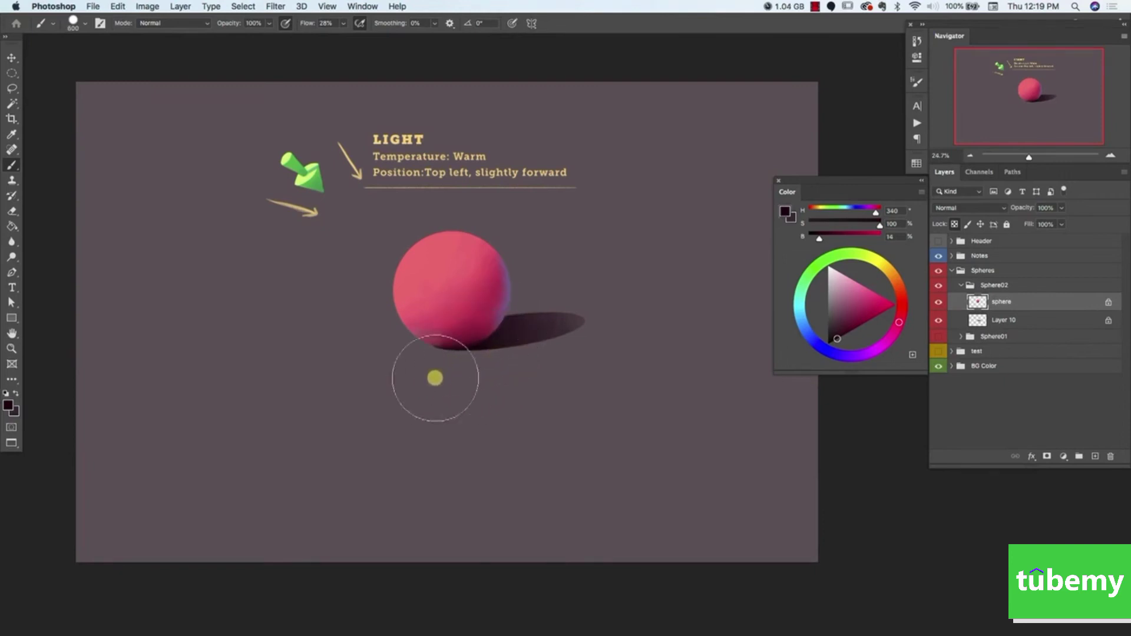
key("super+z")
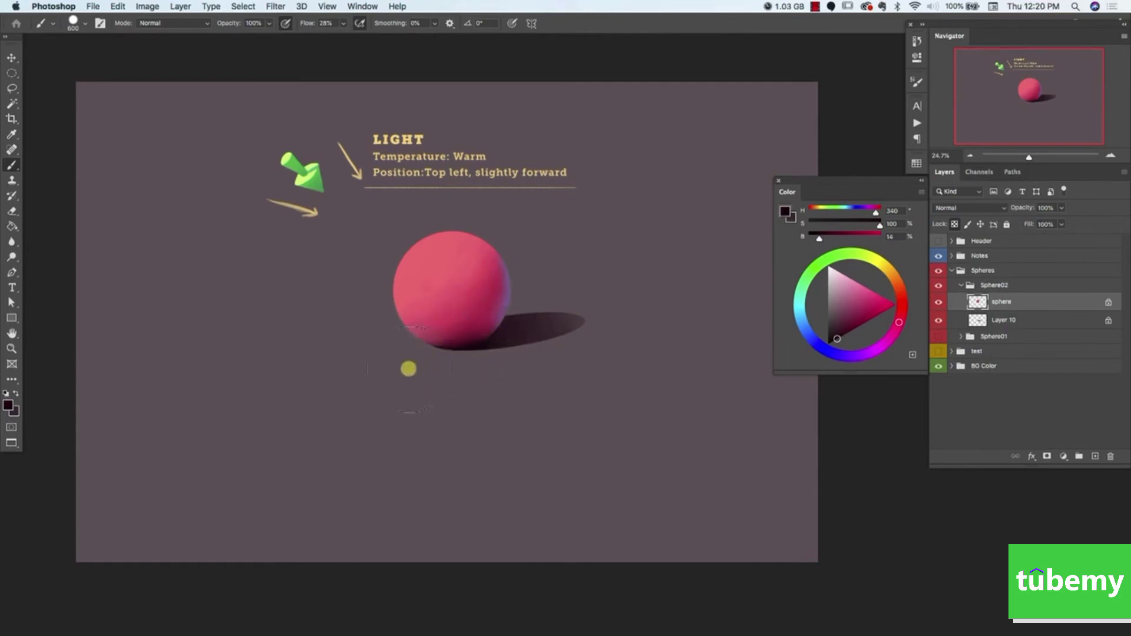
- Blend the sphere's dark base into its lower body with a 250 px brush and sampled crimson tones
left_click(467, 337, "alt")
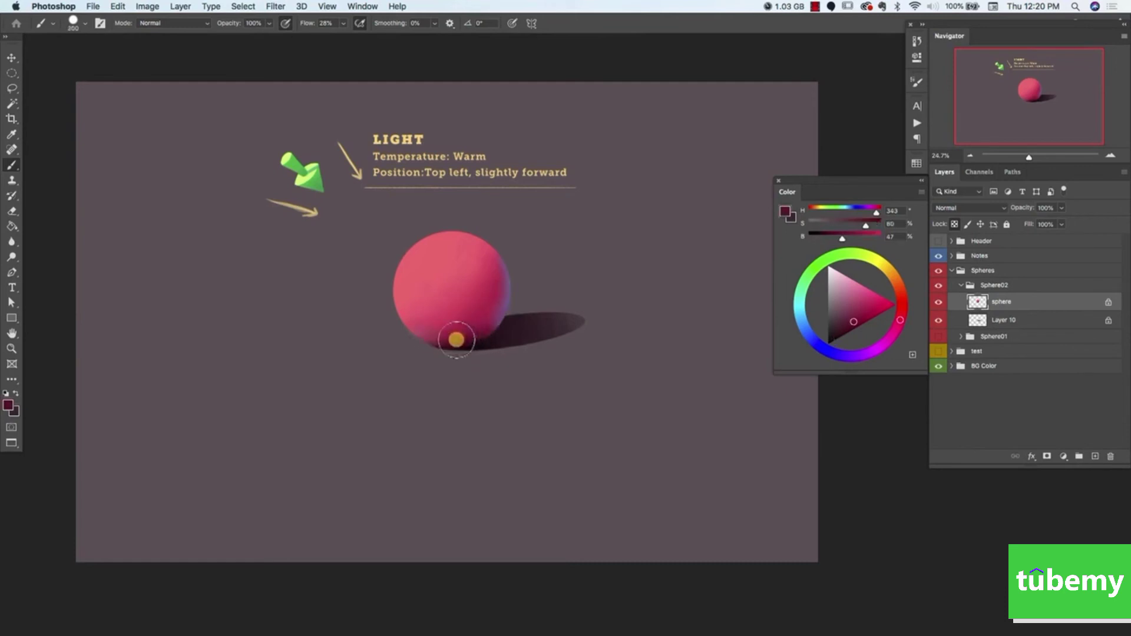
left_click(471, 348, "alt")
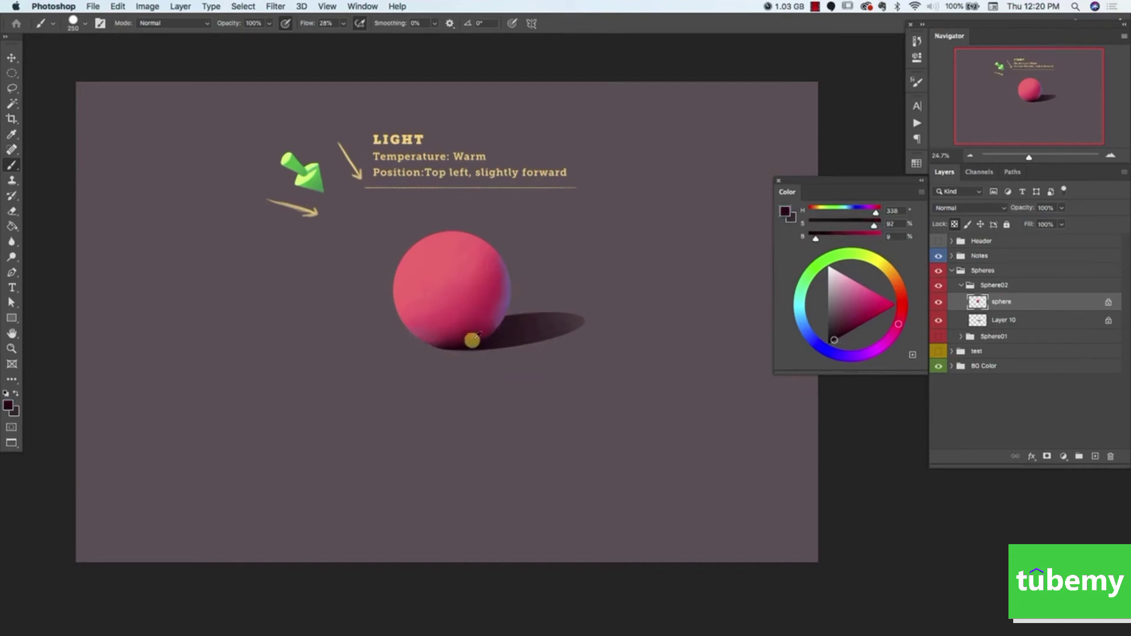
left_click(471, 341, "alt")
left_click(464, 337, "alt")
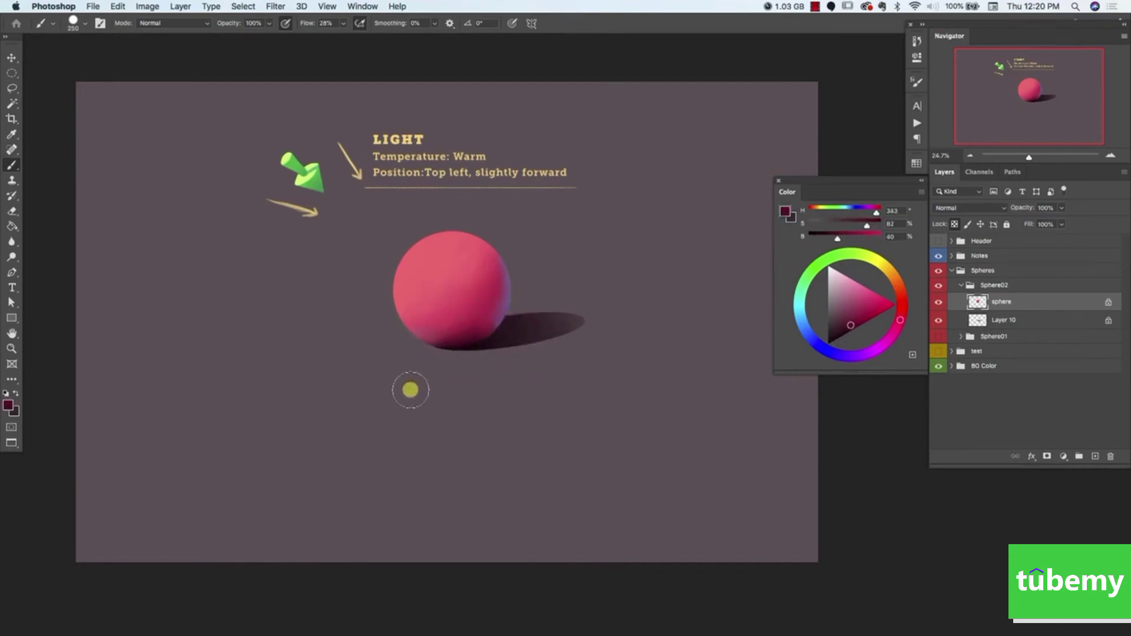
left_click(444, 335, "alt")
left_click(437, 336, "alt")
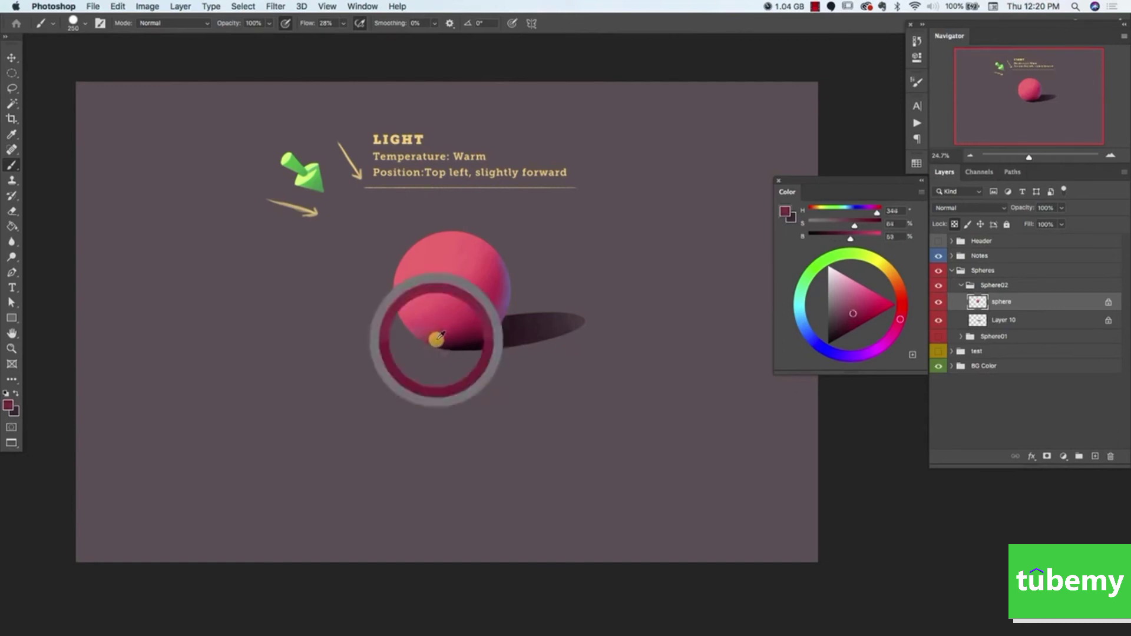
left_click(451, 334, "alt")
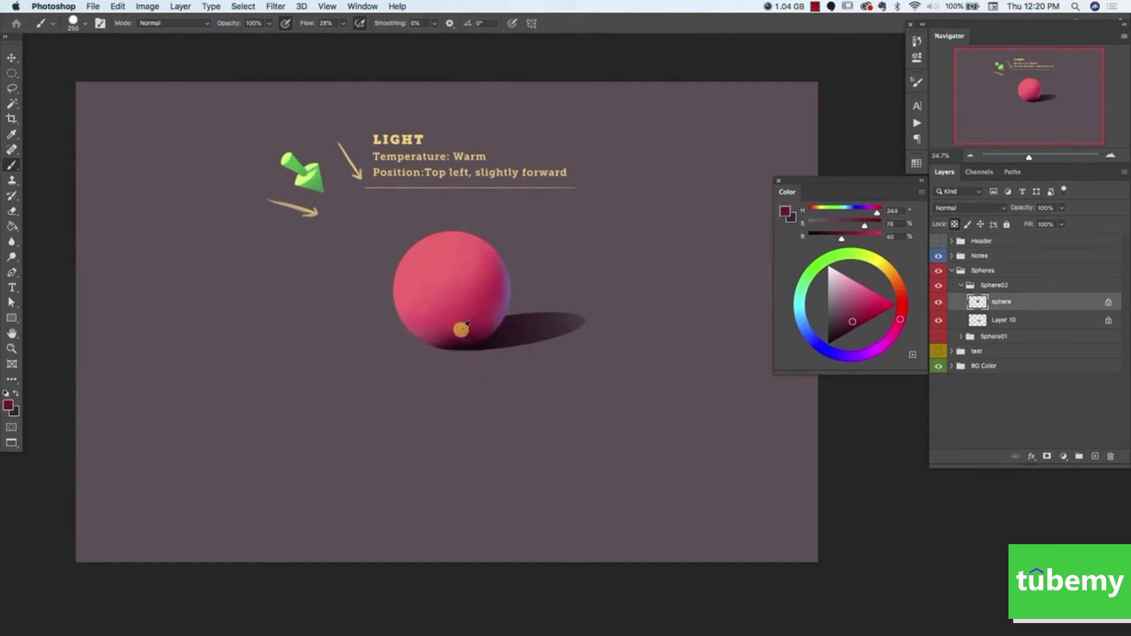
left_click(438, 337, "alt")
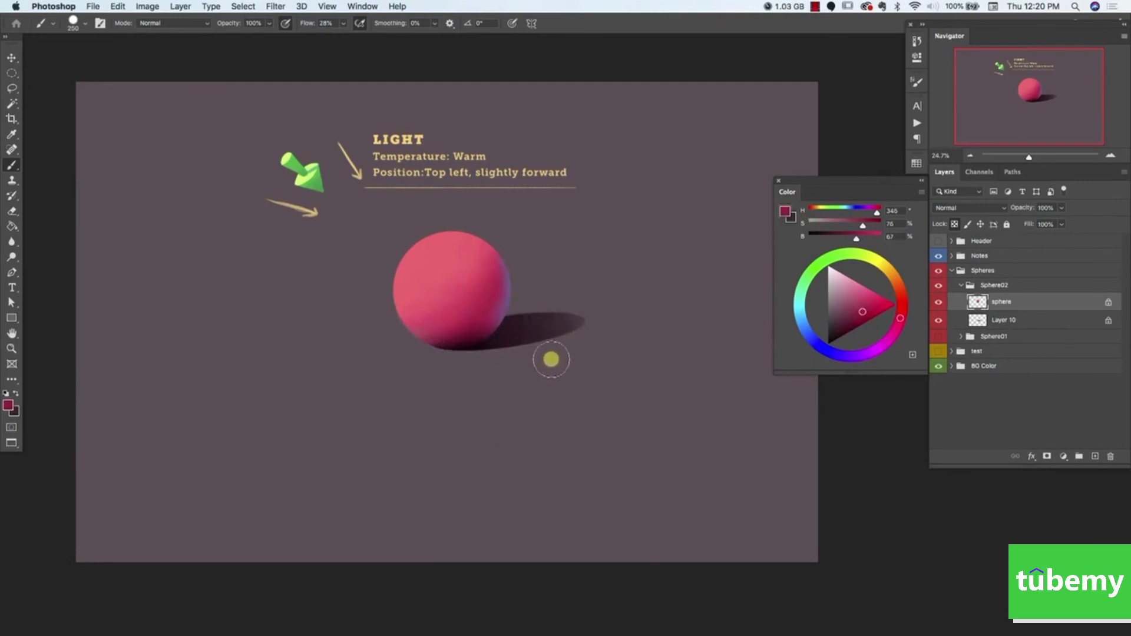
- On the shadow layer, tint the shadow with richer magenta (H 337, S 66, B 38) and blend it toward the far end with a 400 px brush
left_click(539, 332, "alt")
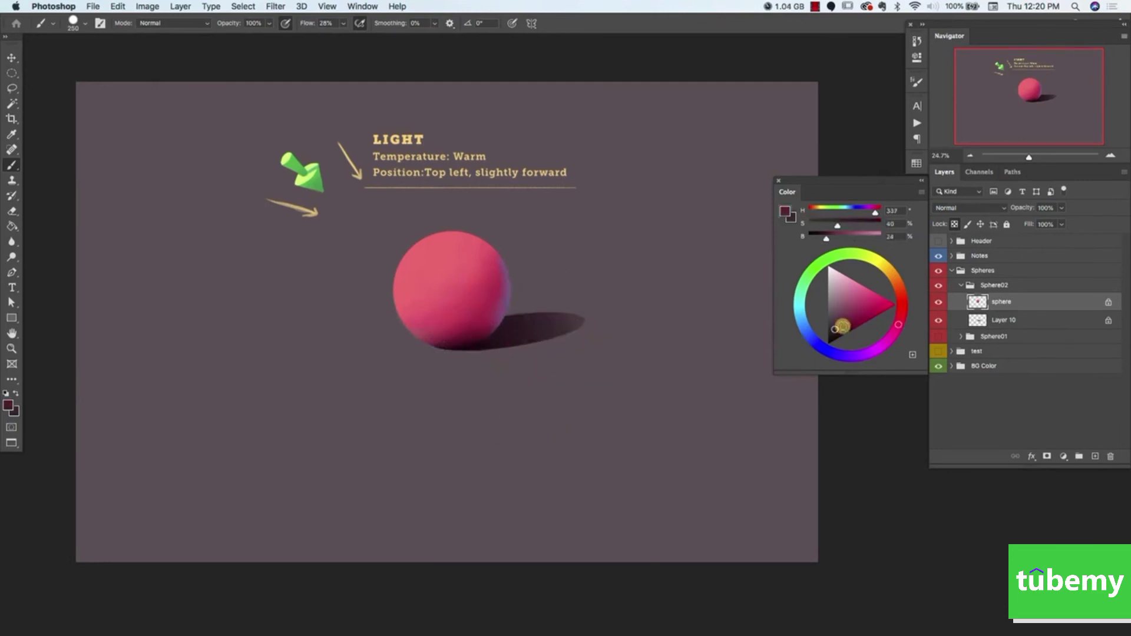
left_click(843, 325)
key("bracketright")
key("bracketright")
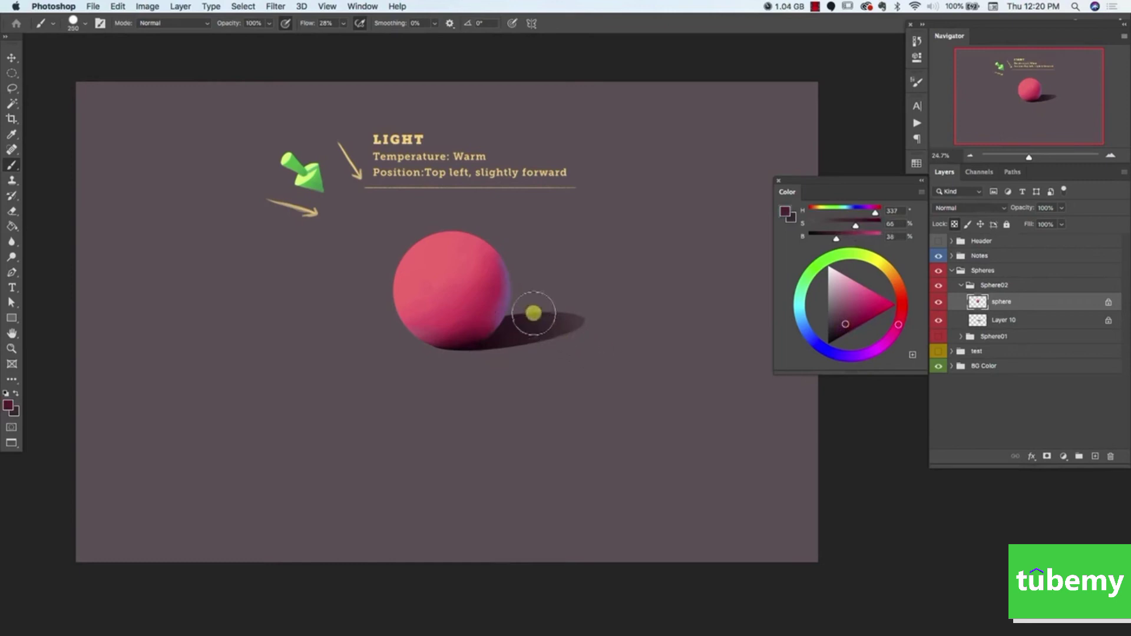
left_click_drag(538, 327, 556, 330)
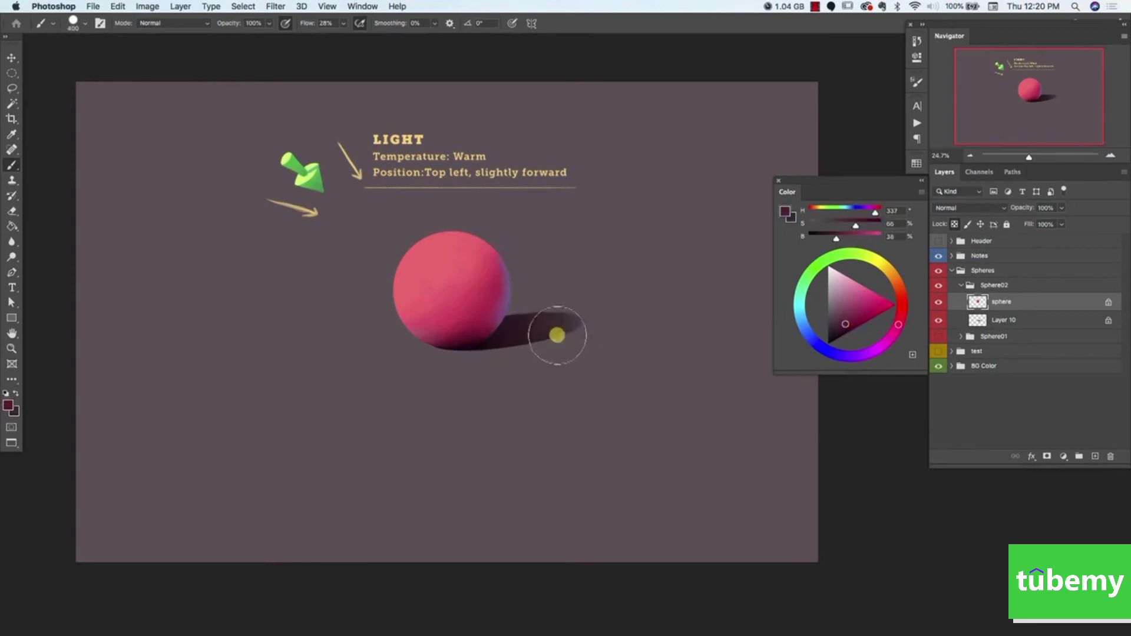
key("super+z")
left_click(994, 320)
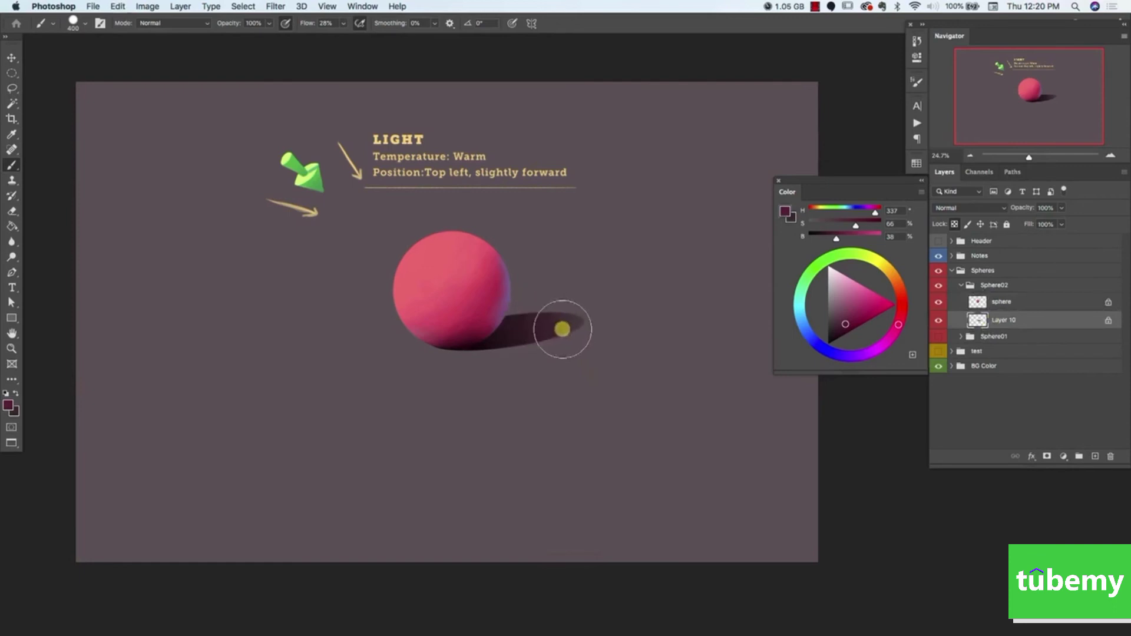
left_click(528, 328, "alt")
mouse_move(523, 324)
left_mouse_down()
mouse_move(513, 328)
mouse_move(568, 316)
left_mouse_up()
left_click(577, 323, "alt")
left_click(561, 324, "alt")
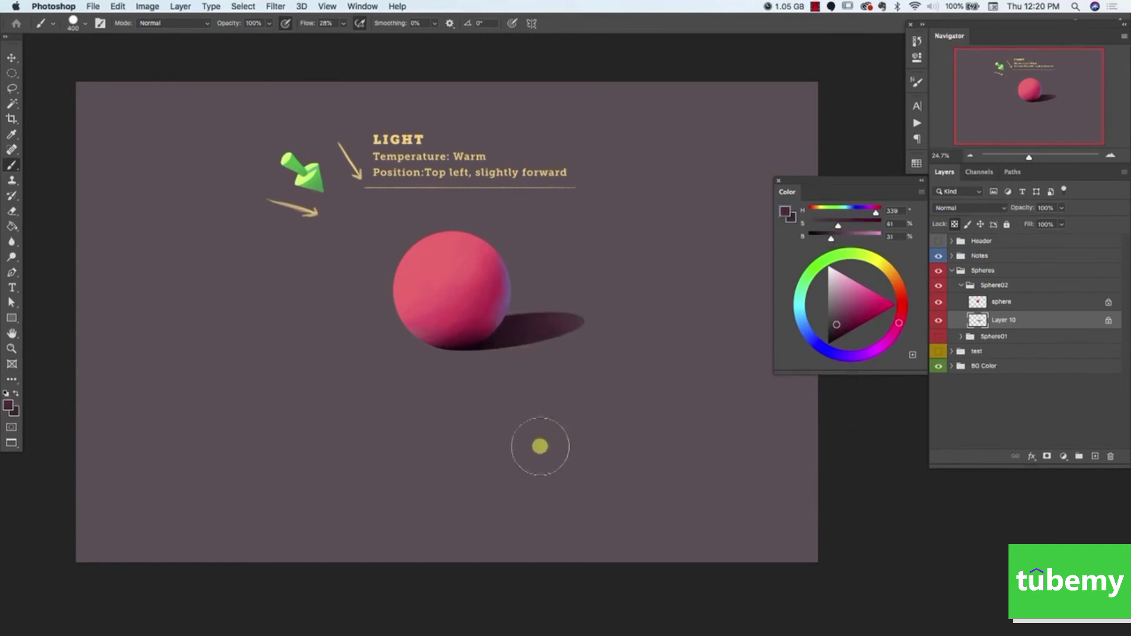
- Unlock the shadow layer's transparent pixels and soften the shadow's far edges with the Blur tool at 400 px
left_click(955, 224)
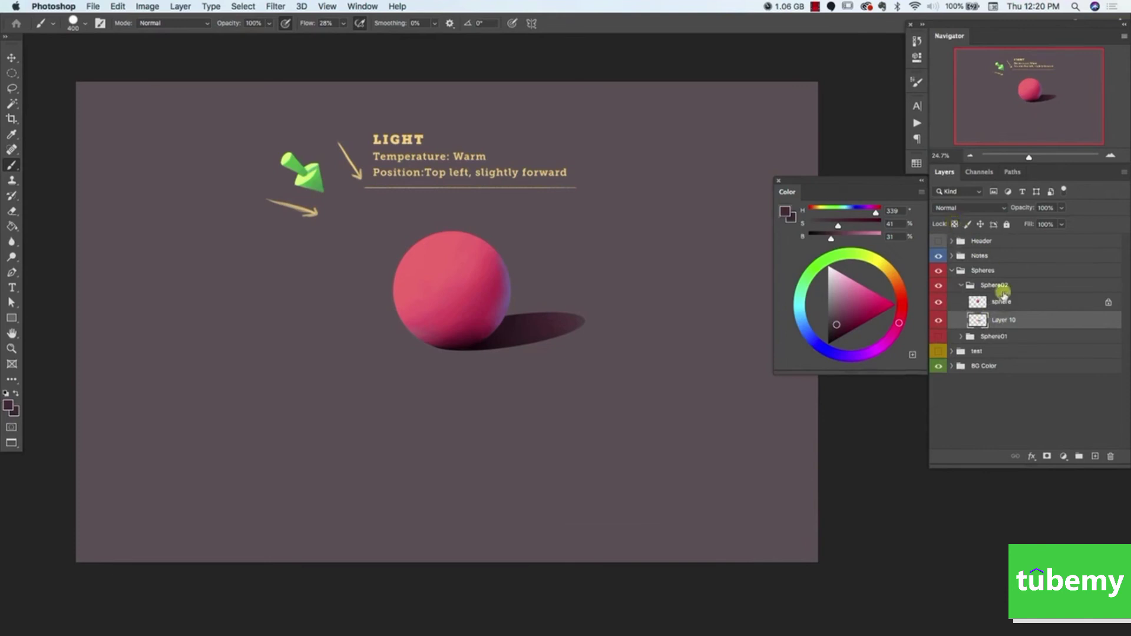
left_click(14, 243)
left_click(66, 244)
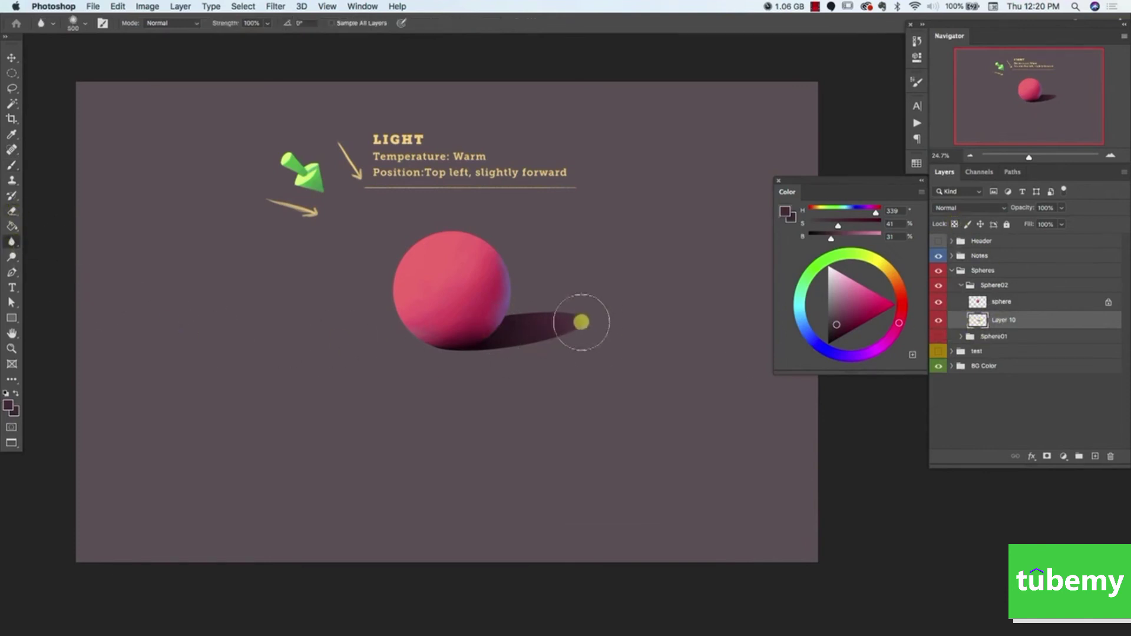
key("bracketleft")
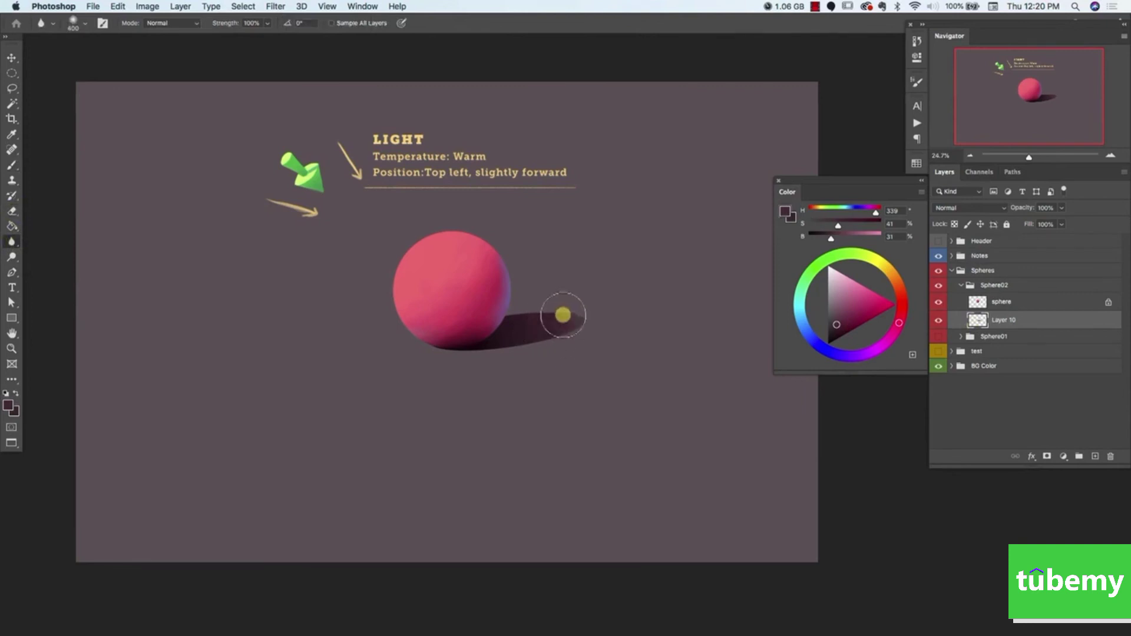
mouse_move(563, 316)
left_mouse_down()
mouse_move(535, 313)
mouse_move(585, 320)
mouse_move(526, 350)
mouse_move(462, 355)
mouse_move(545, 348)
mouse_move(556, 310)
mouse_move(506, 312)
mouse_move(591, 329)
mouse_move(458, 357)
mouse_move(546, 350)
mouse_move(467, 353)
mouse_move(571, 324)
mouse_move(575, 306)
mouse_move(558, 307)
mouse_move(587, 310)
mouse_move(487, 361)
mouse_move(558, 350)
mouse_move(588, 305)
mouse_move(565, 339)
mouse_move(421, 447)
mouse_move(497, 516)
mouse_move(732, 538)
mouse_move(537, 435)
mouse_move(469, 357)
mouse_move(526, 346)
mouse_move(919, 376)
left_mouse_up()
- Return to the sphere layer with a smaller Brush and mix a pale warm cream (H 38, S 13, B 100) from the LIGHT heading's yellow
left_click(1002, 302)
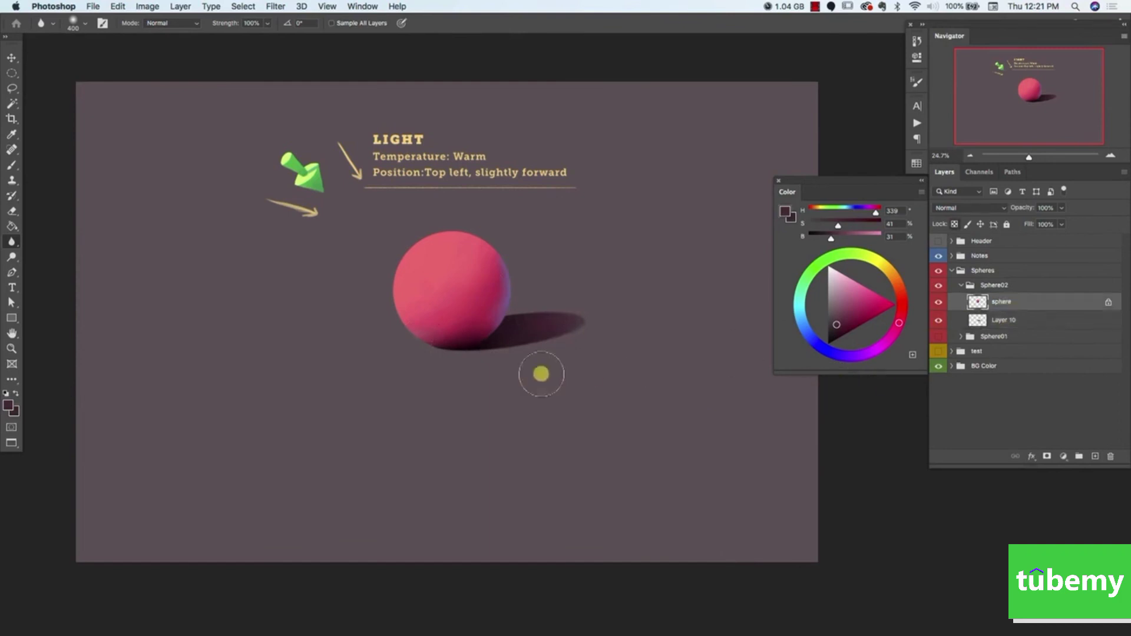
key("b")
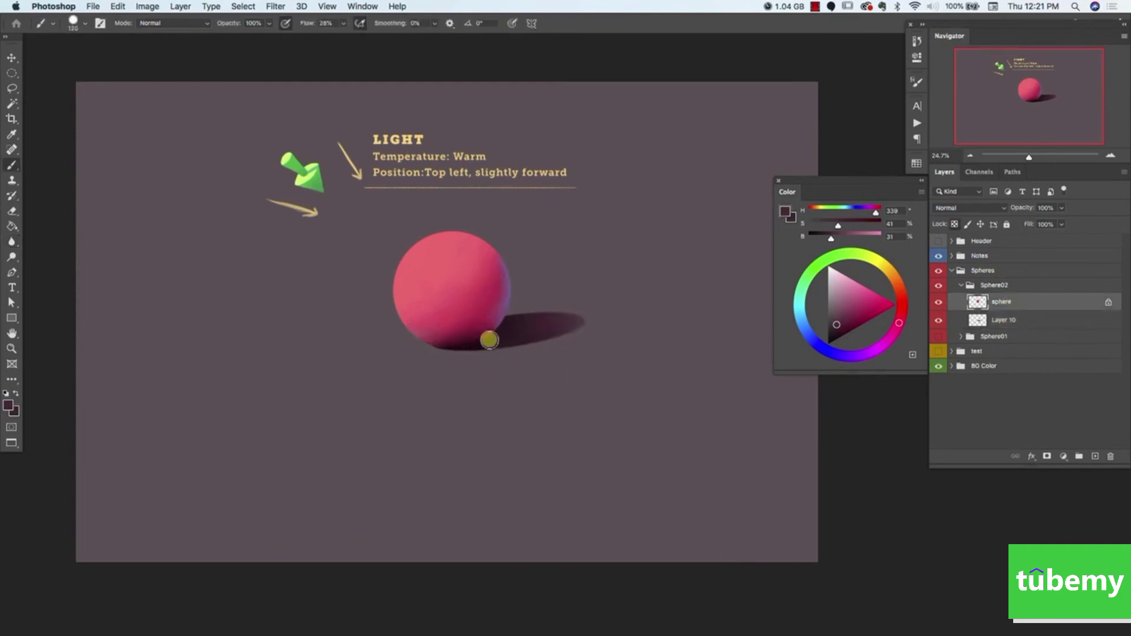
key("bracketleft")
key("bracketleft")
left_click(377, 140, "alt")
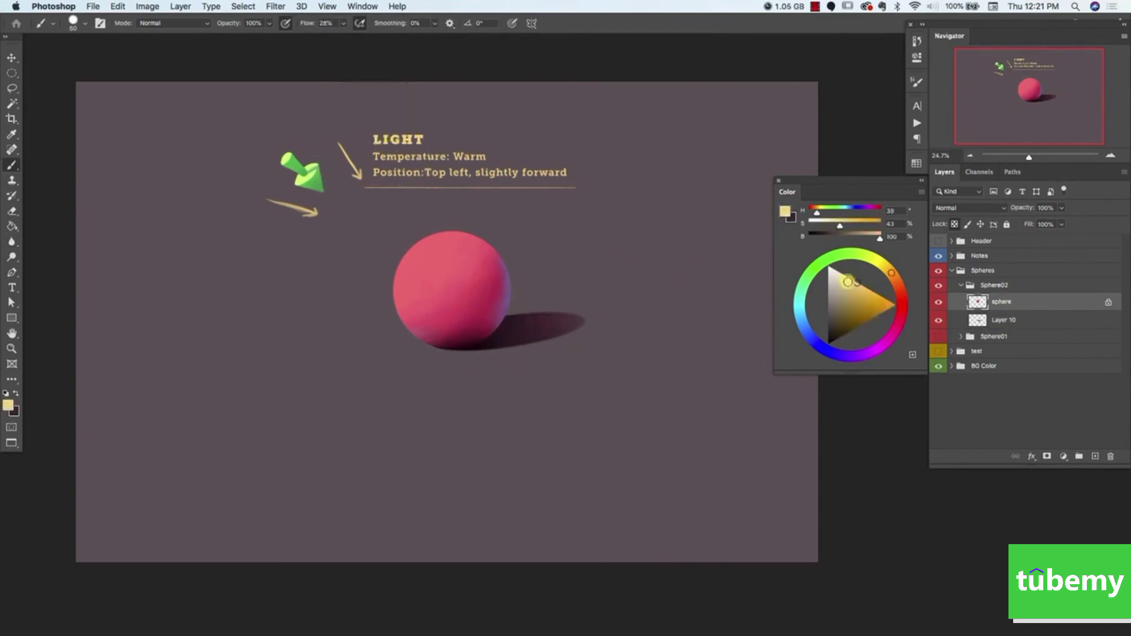
left_click_drag(849, 282, 845, 276)
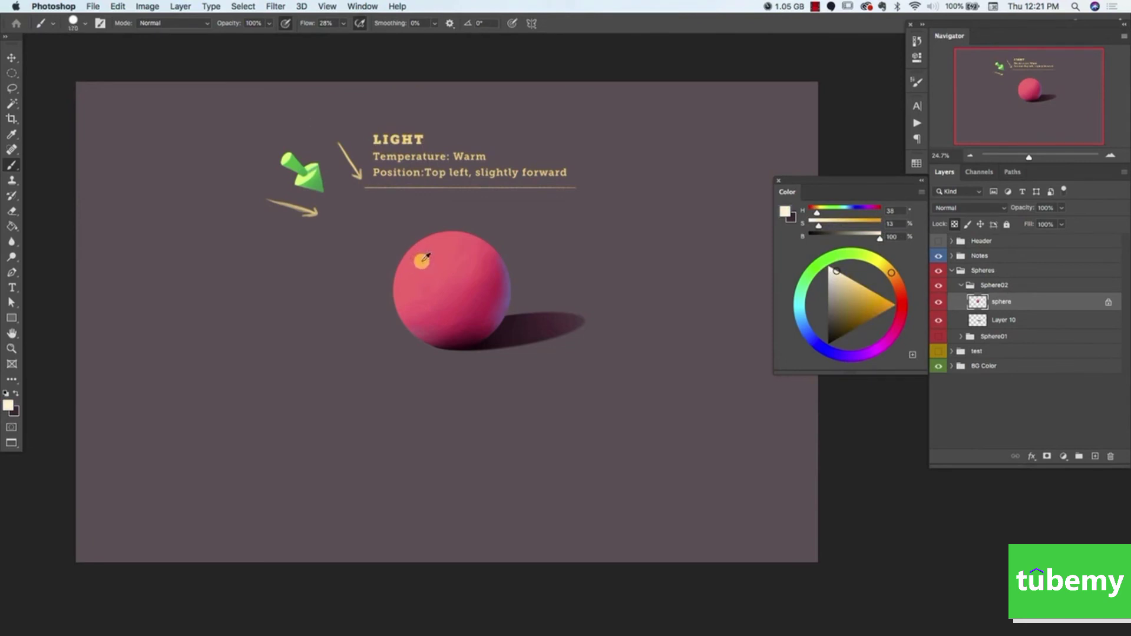
- Paint a soft light-pink highlight (H 6, S 30, B 100) on the sphere's upper-left area with a 175 px brush
left_click(420, 251, "alt")
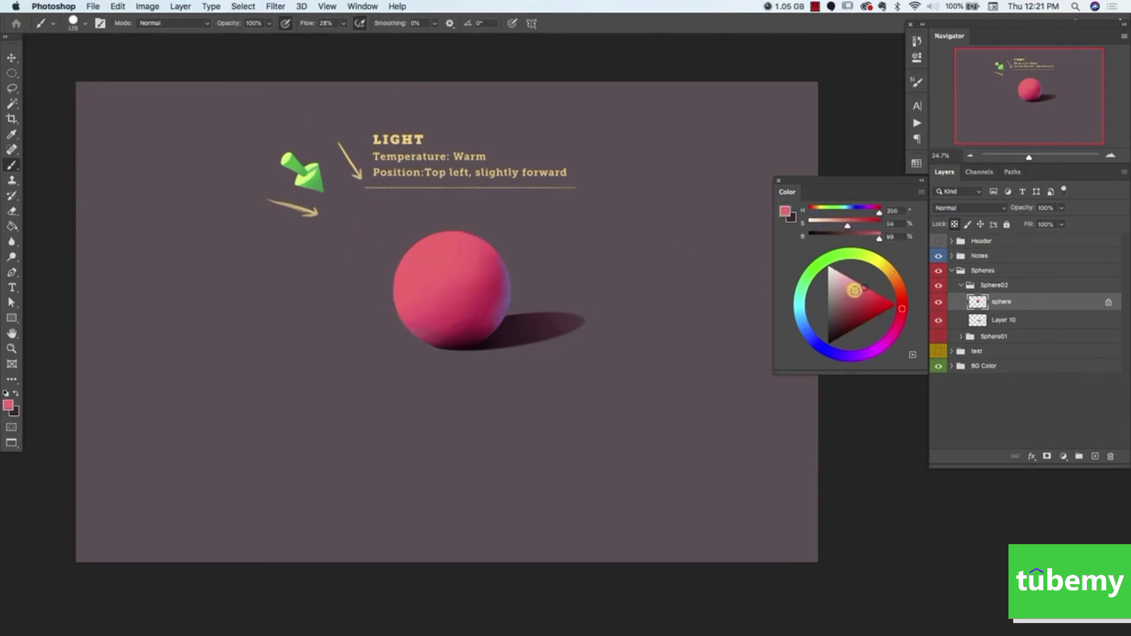
left_click_drag(857, 286, 852, 281)
left_click(902, 309)
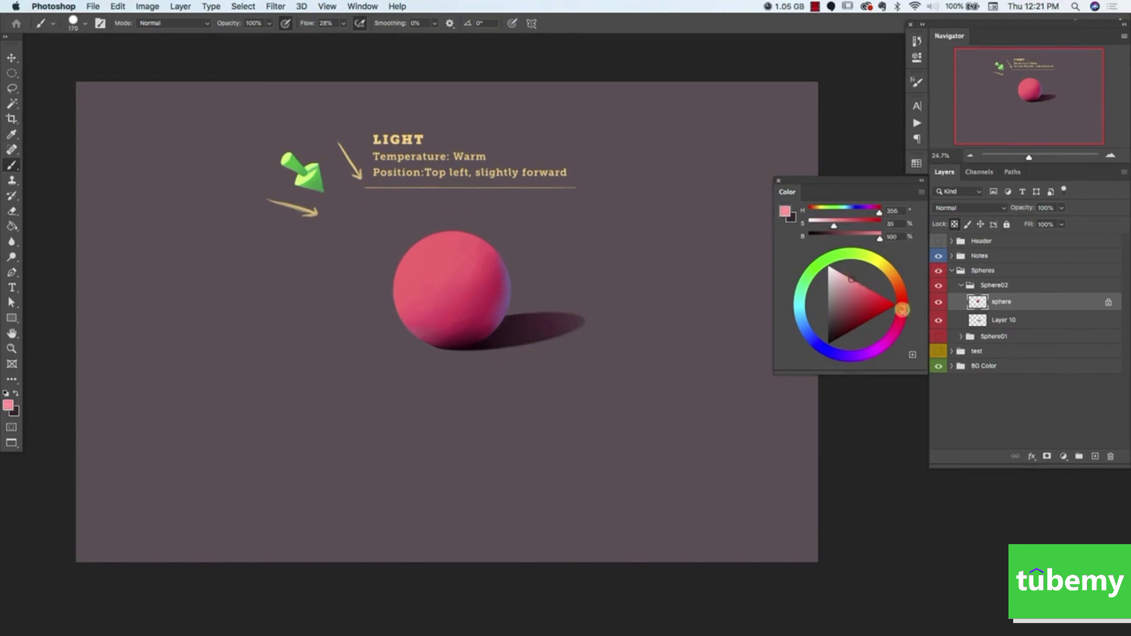
left_click(424, 253)
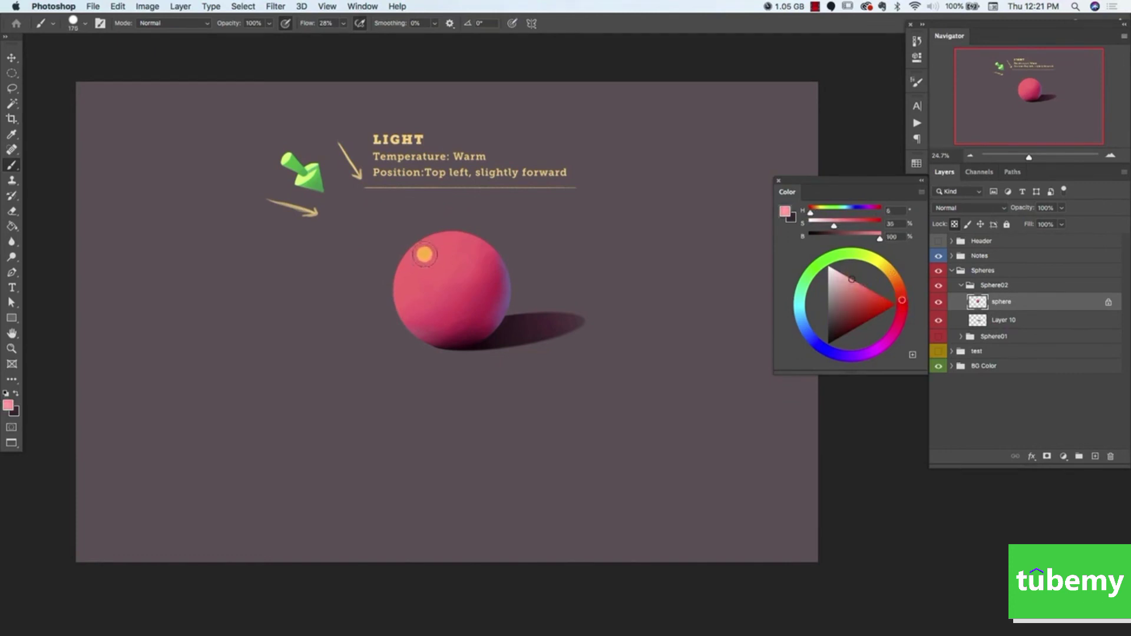
left_click_drag(414, 265, 427, 250)
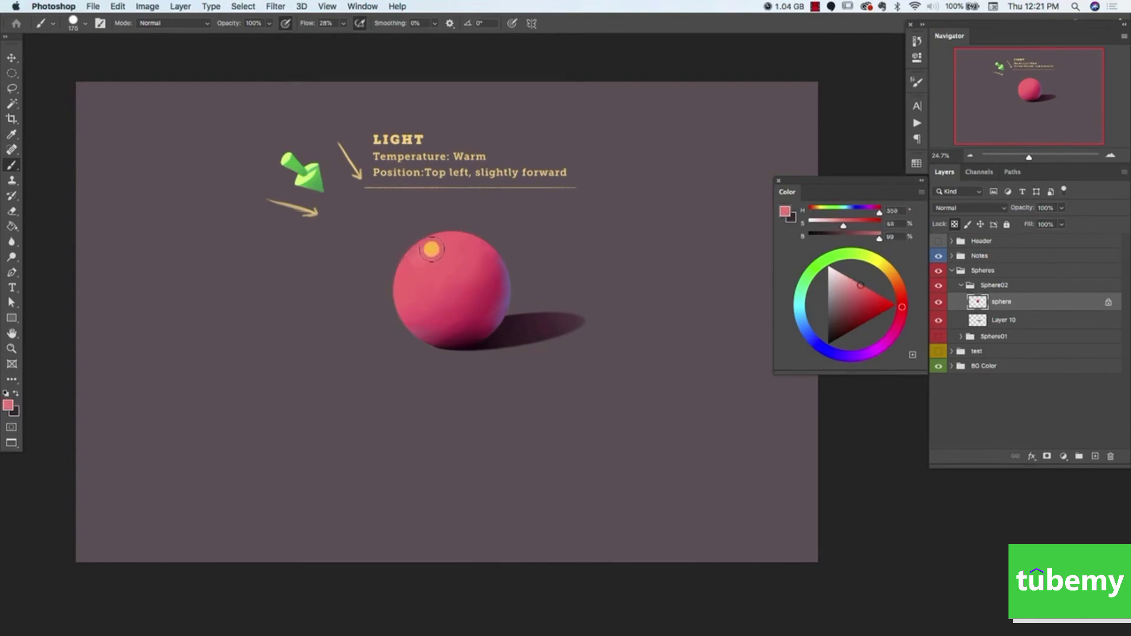
- Choose the loish_oil pastel brush with airbrush build-up enabled and mix a pale warm cream (H 34, S 10, B 100)
left_click(73, 23)
left_click(104, 269)
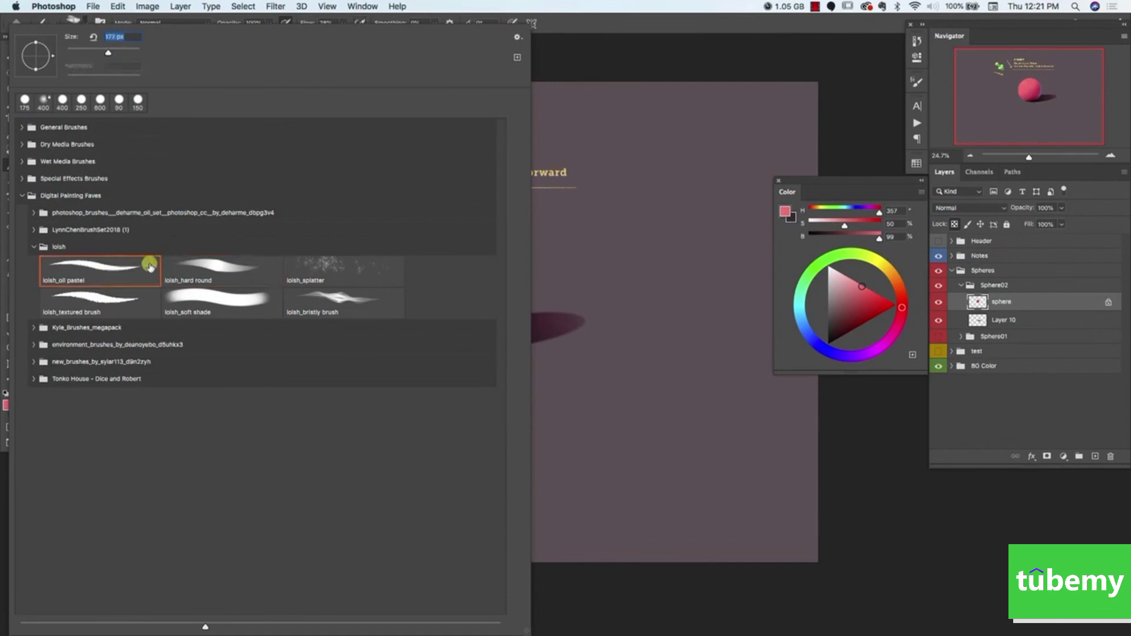
left_click(564, 29)
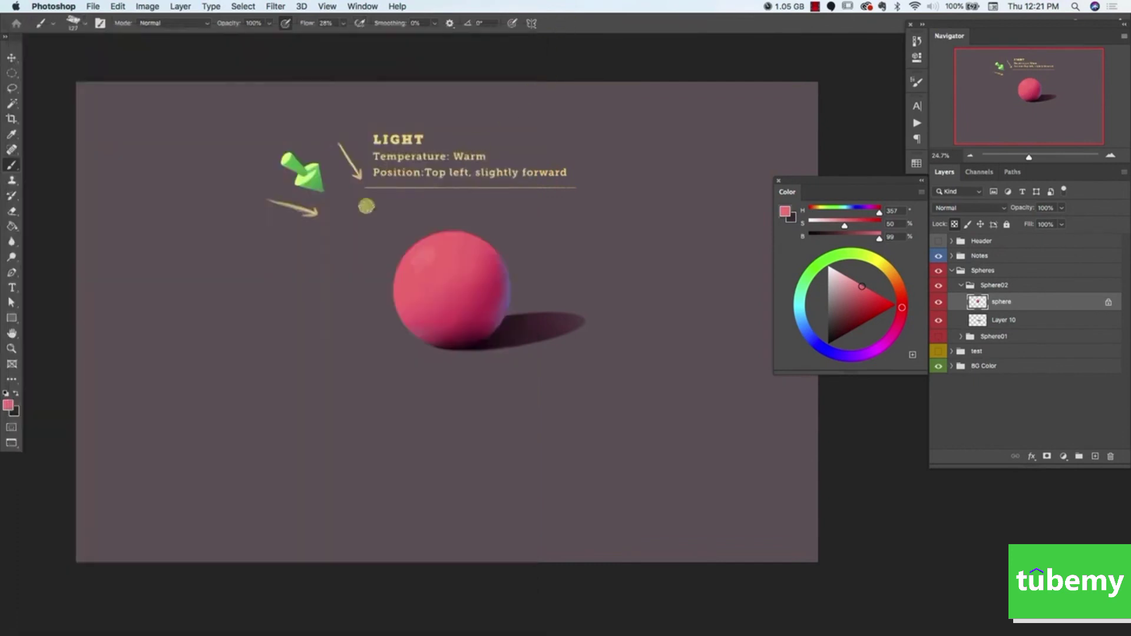
left_click(360, 23)
left_click(895, 277)
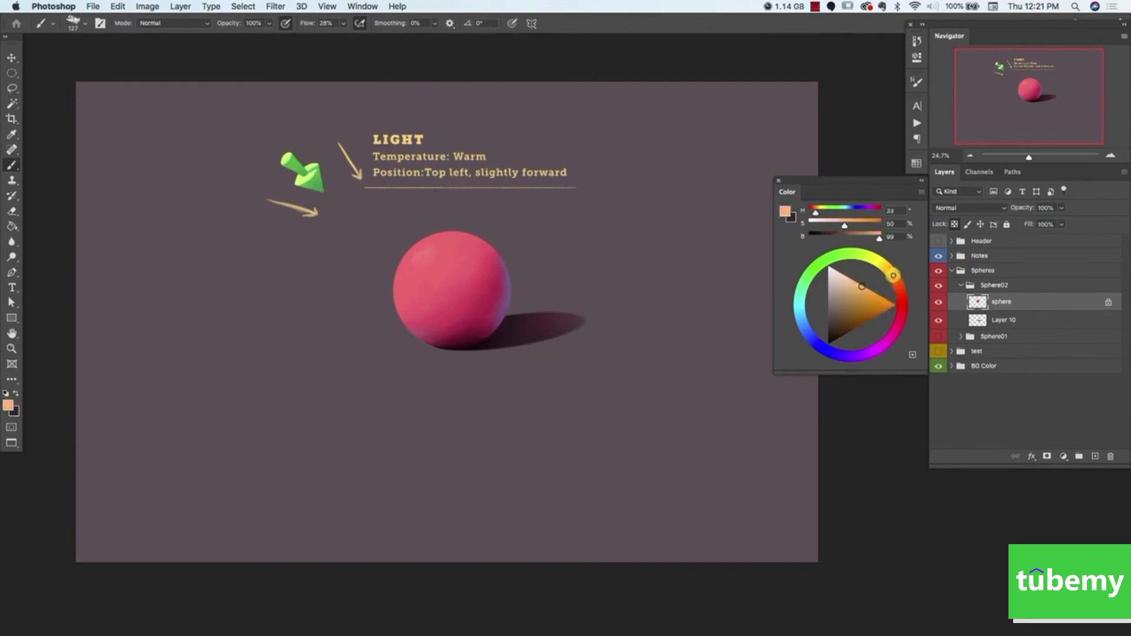
left_click(837, 272)
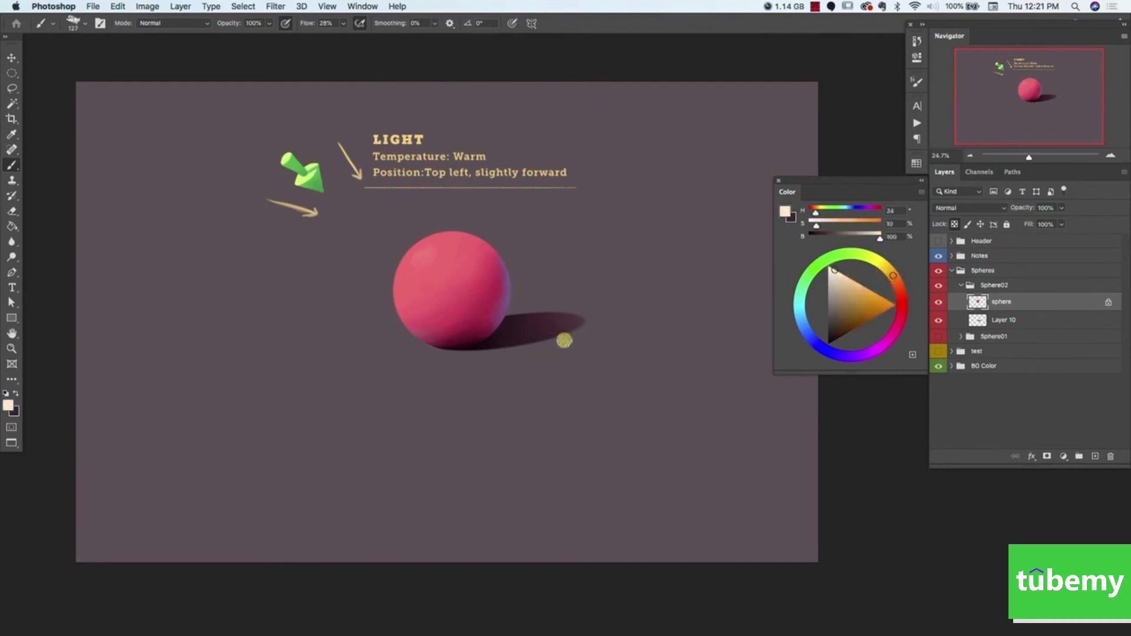